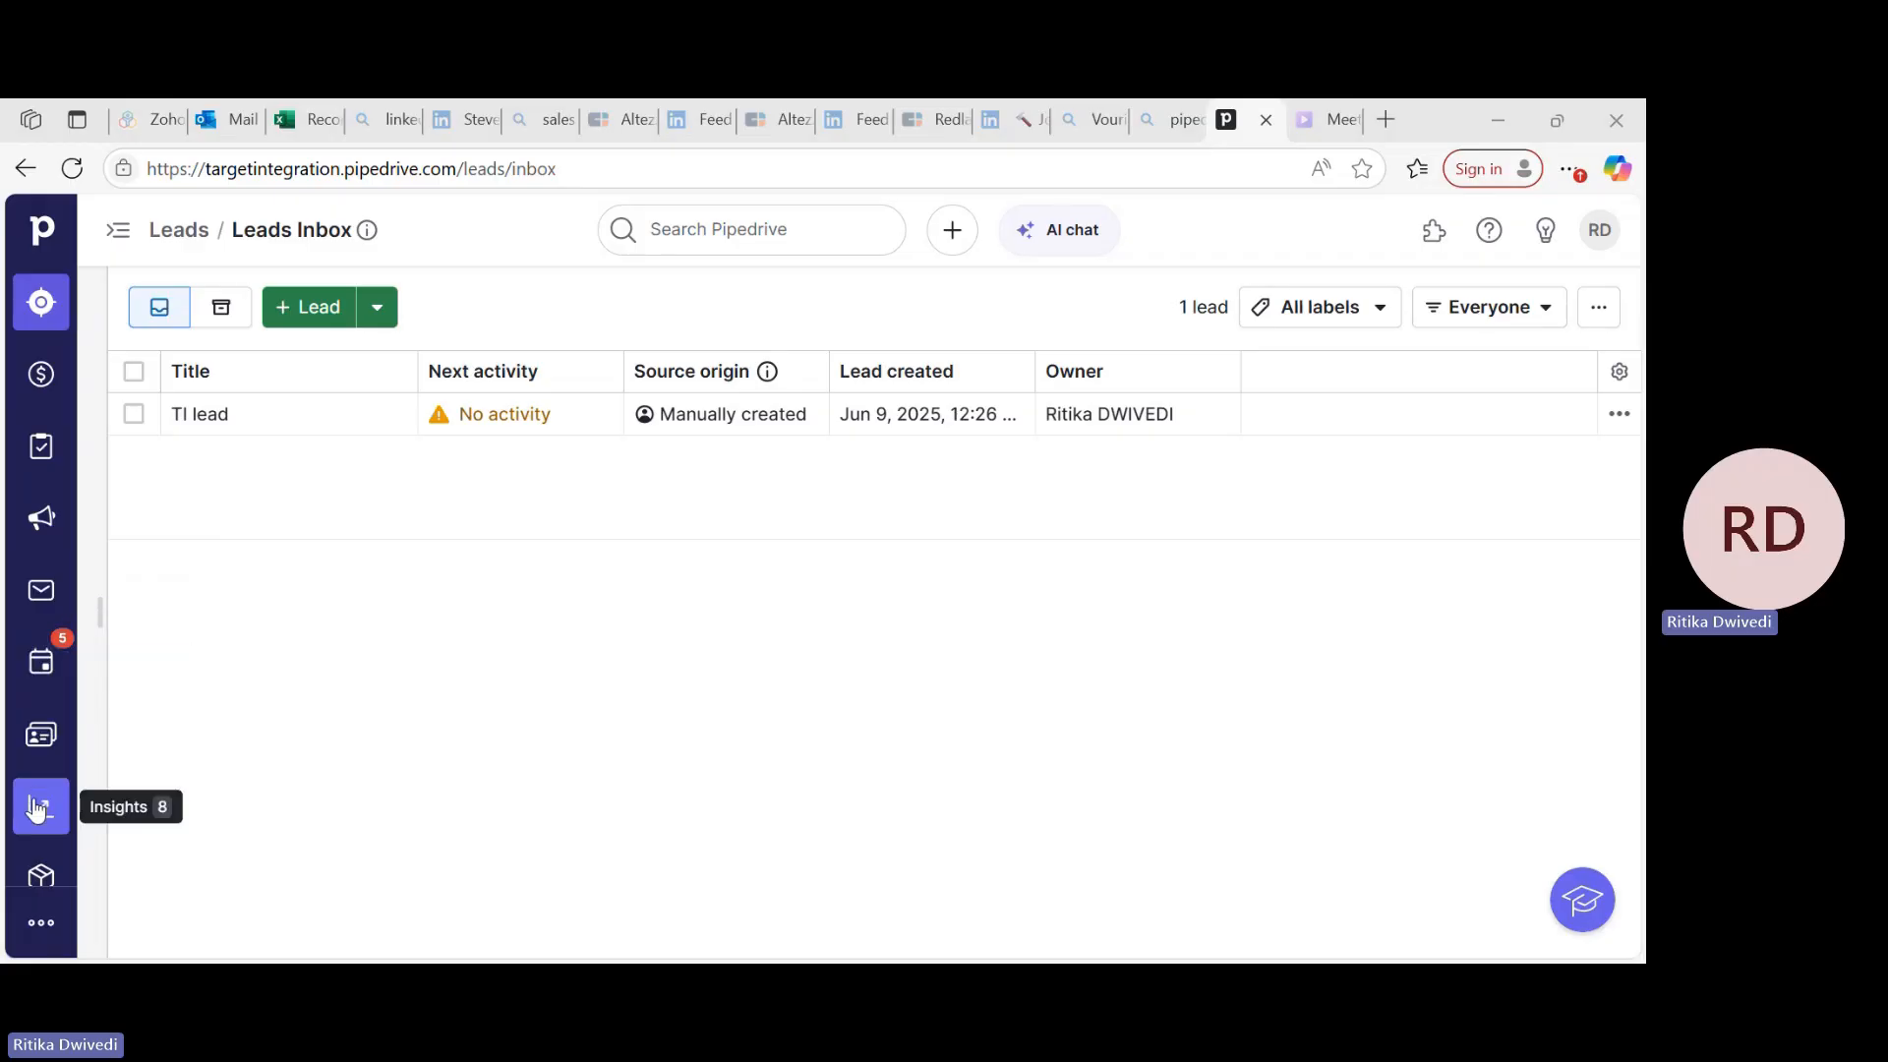
# Browse the main navigation, go to the Leads Inbox and expand its side navigation
pyautogui.scroll(-2, 37, 806)
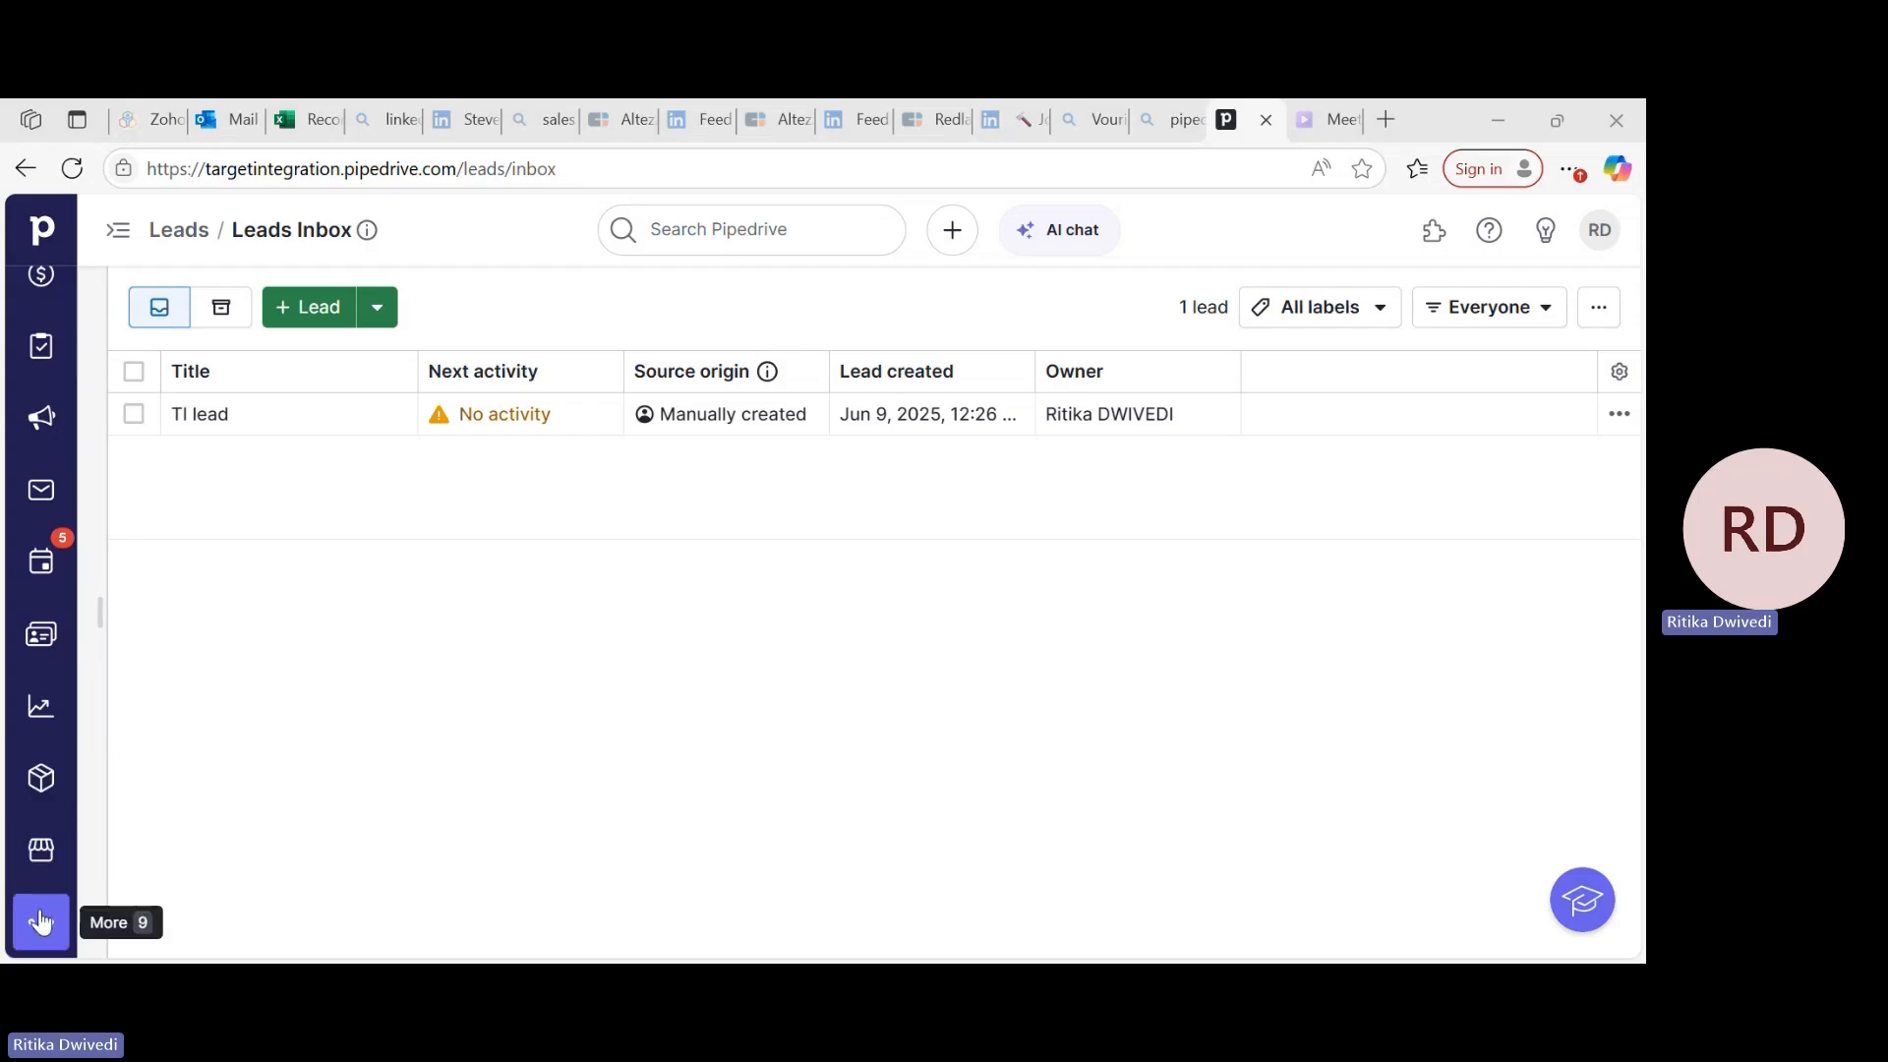
pyautogui.scroll(2, 40, 590)
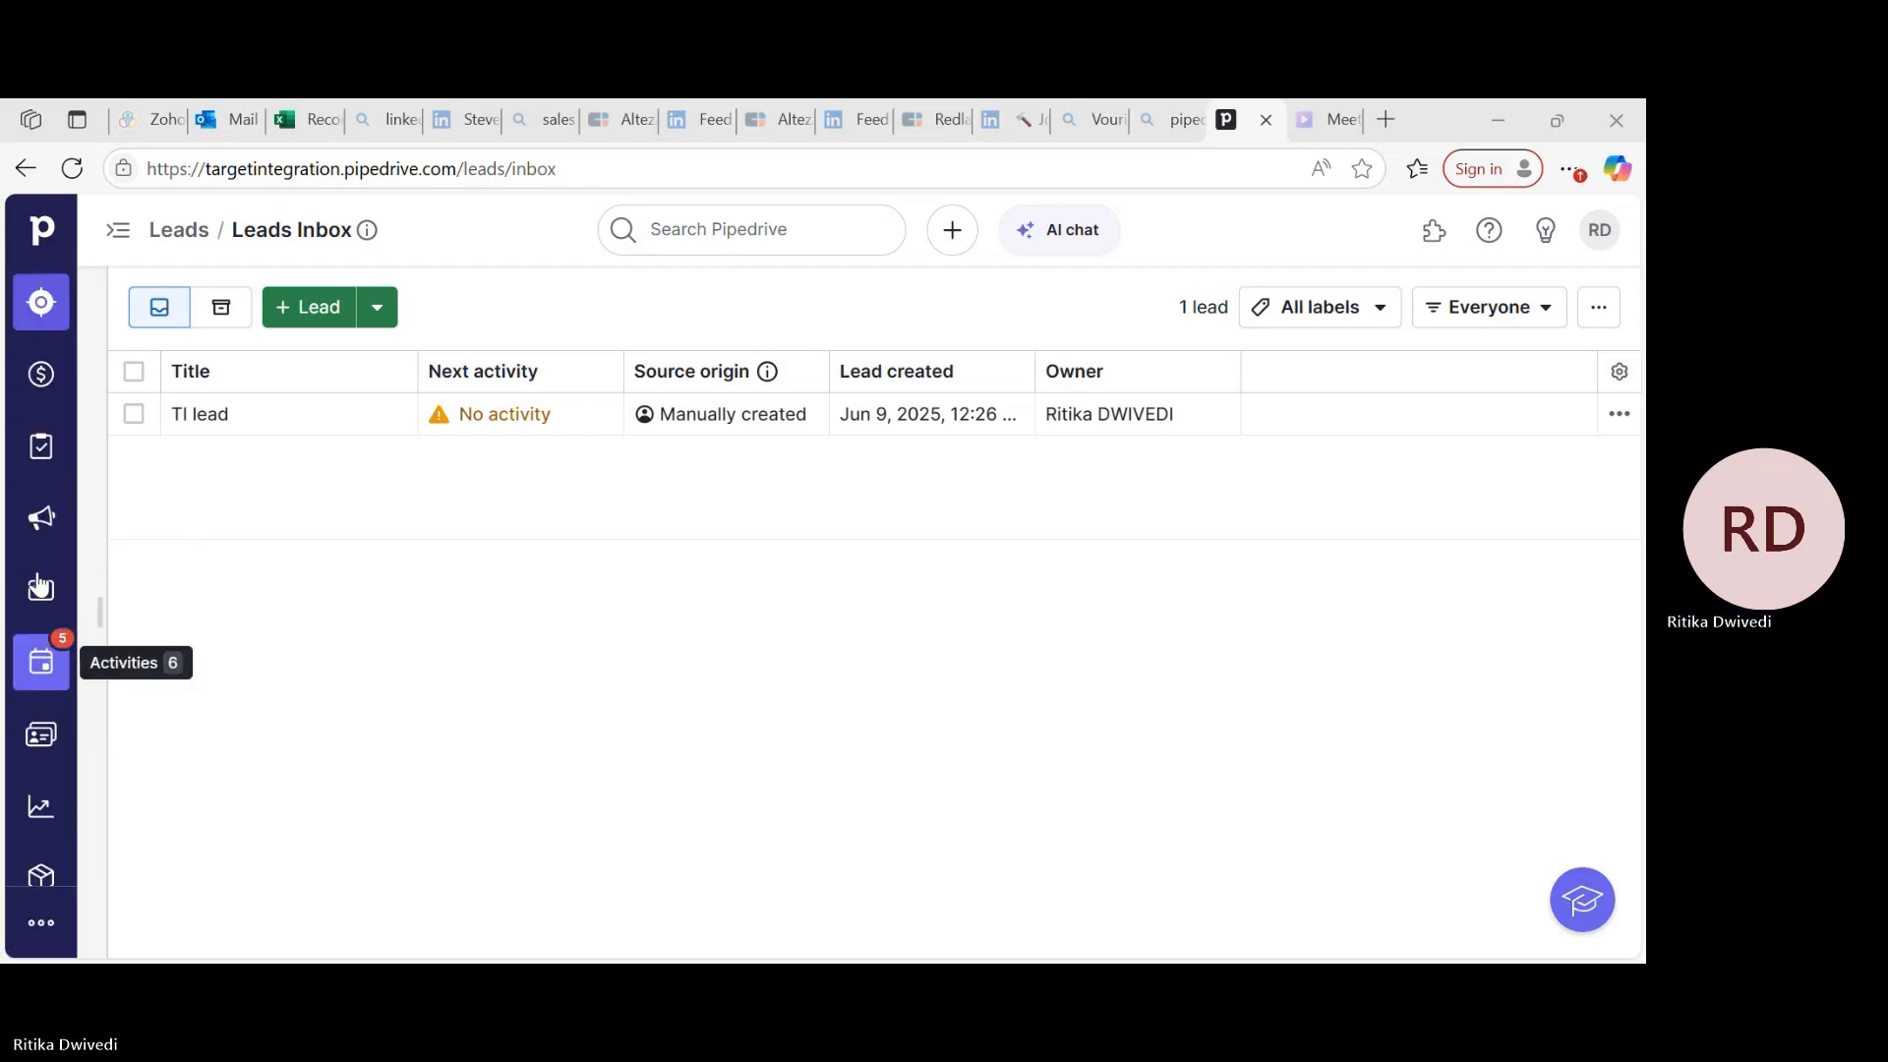
pyautogui.click(51, 309)
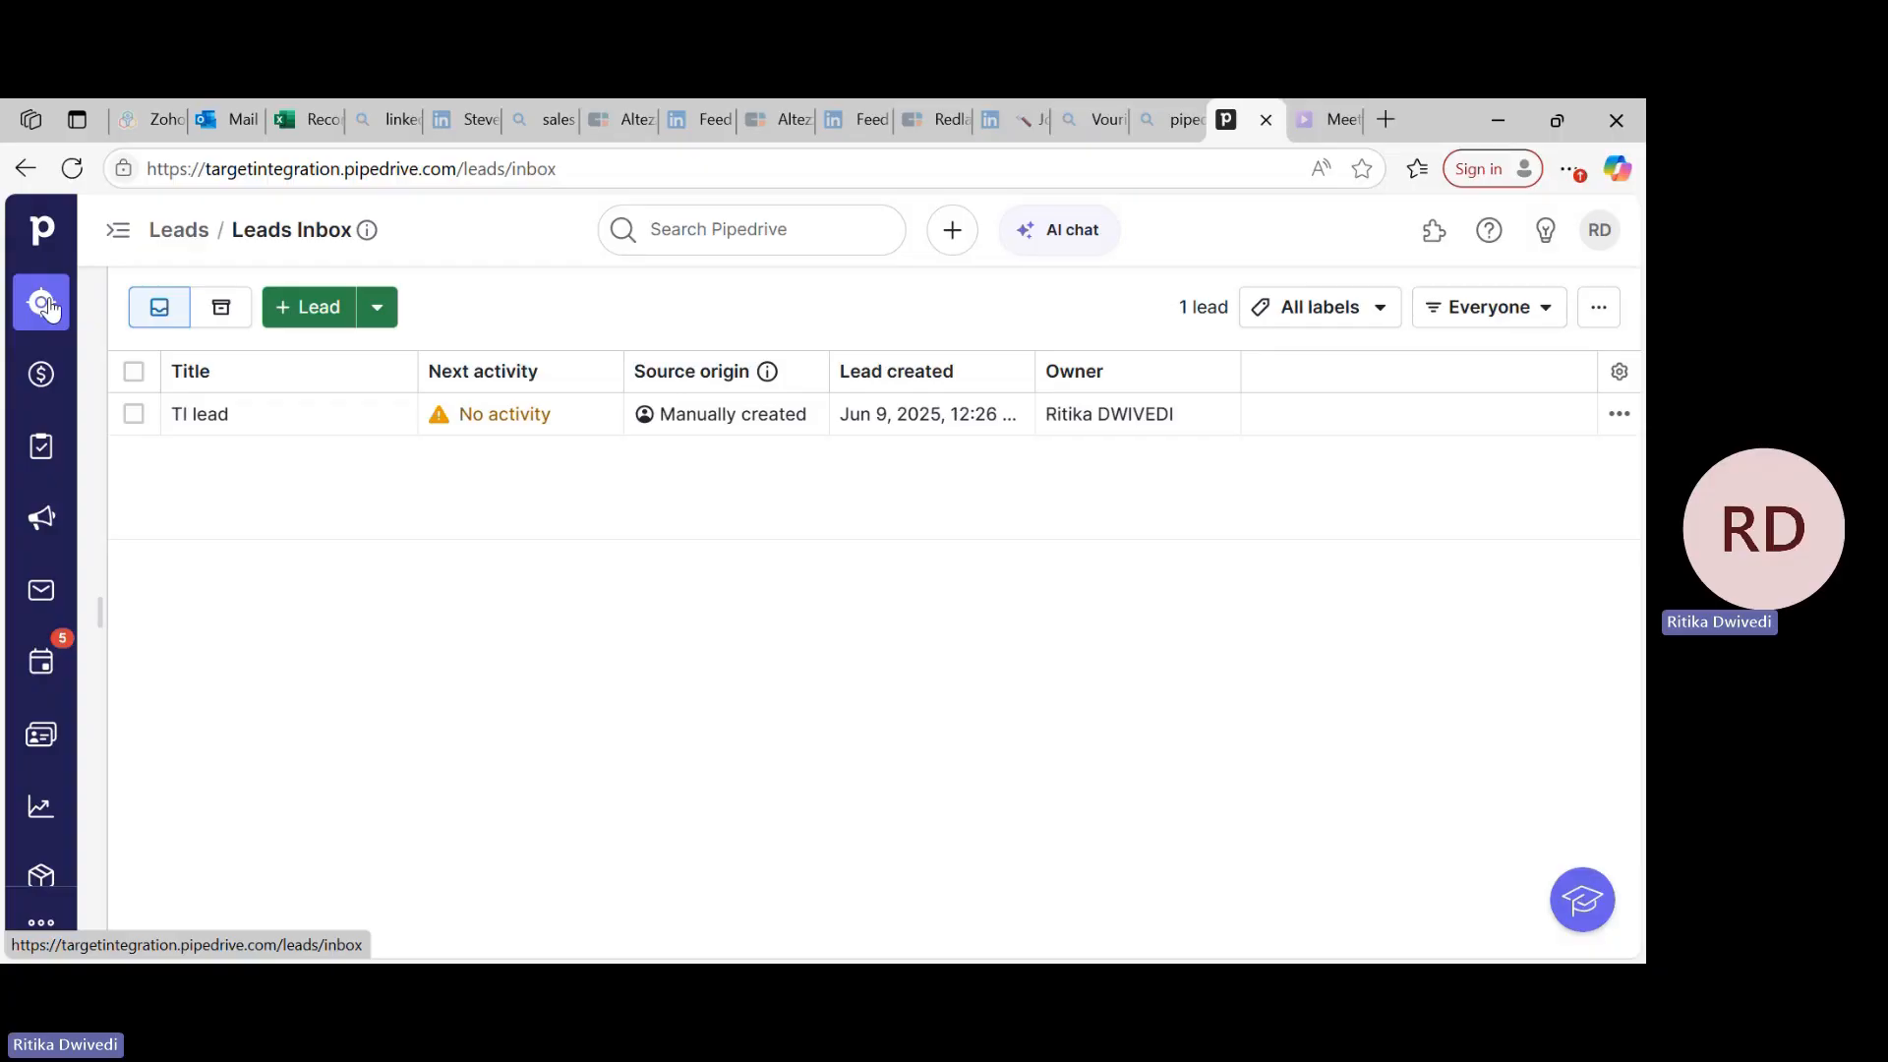
pyautogui.click(118, 241)
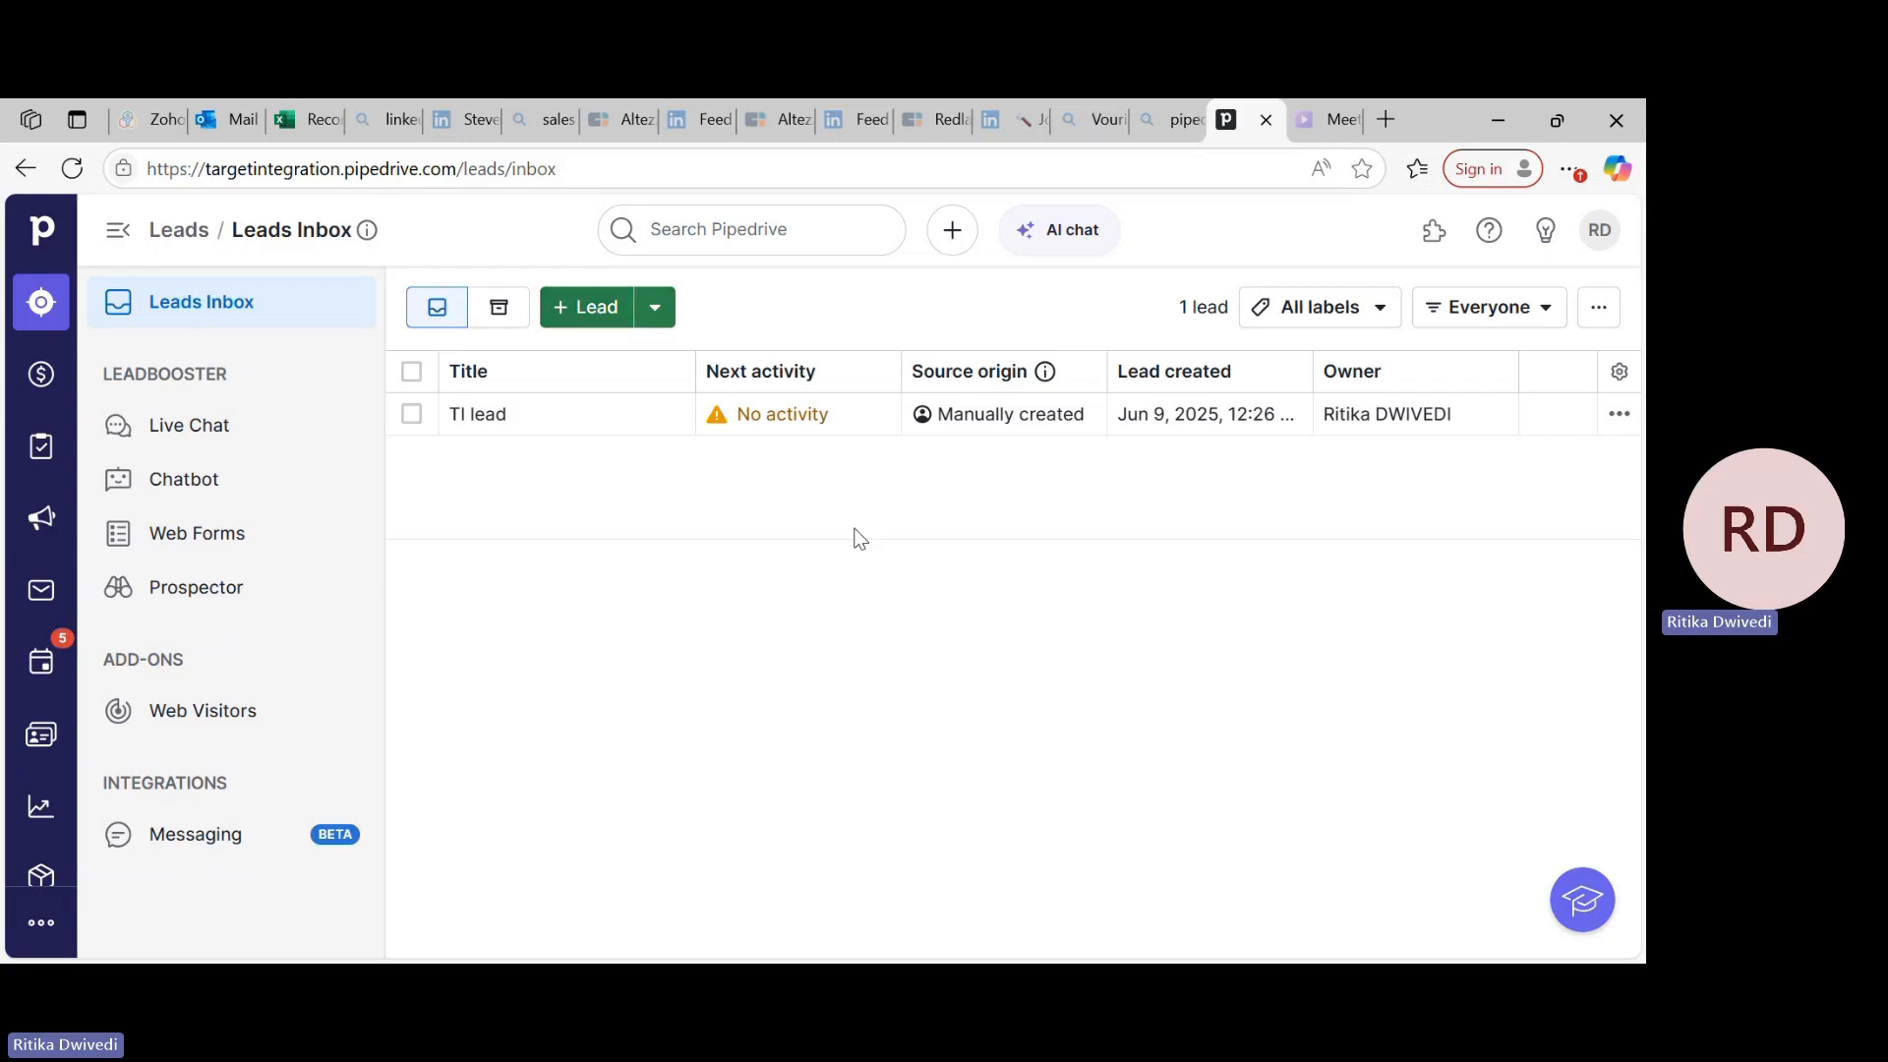
# Start a new lead and enter the contact person's name
pyautogui.click(595, 309)
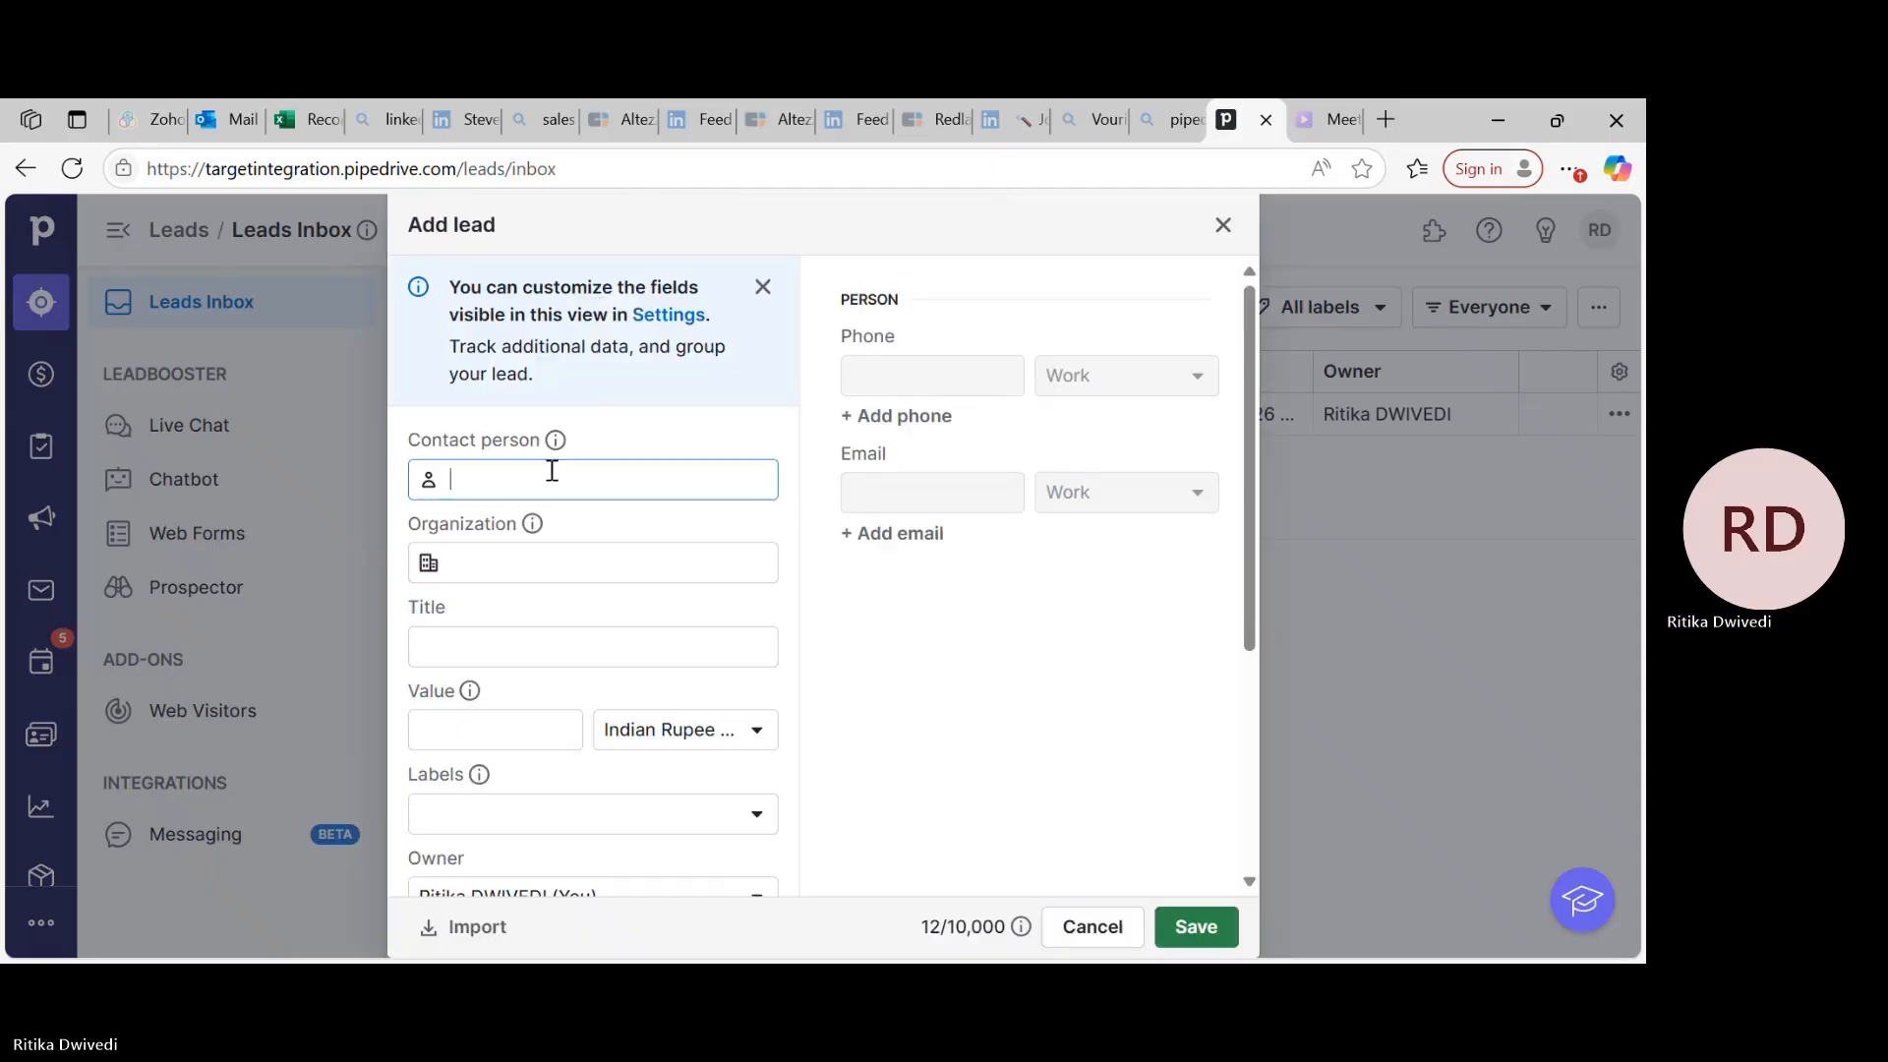
pyautogui.scroll(-1, 570, 698)
pyautogui.scroll(1, 496, 622)
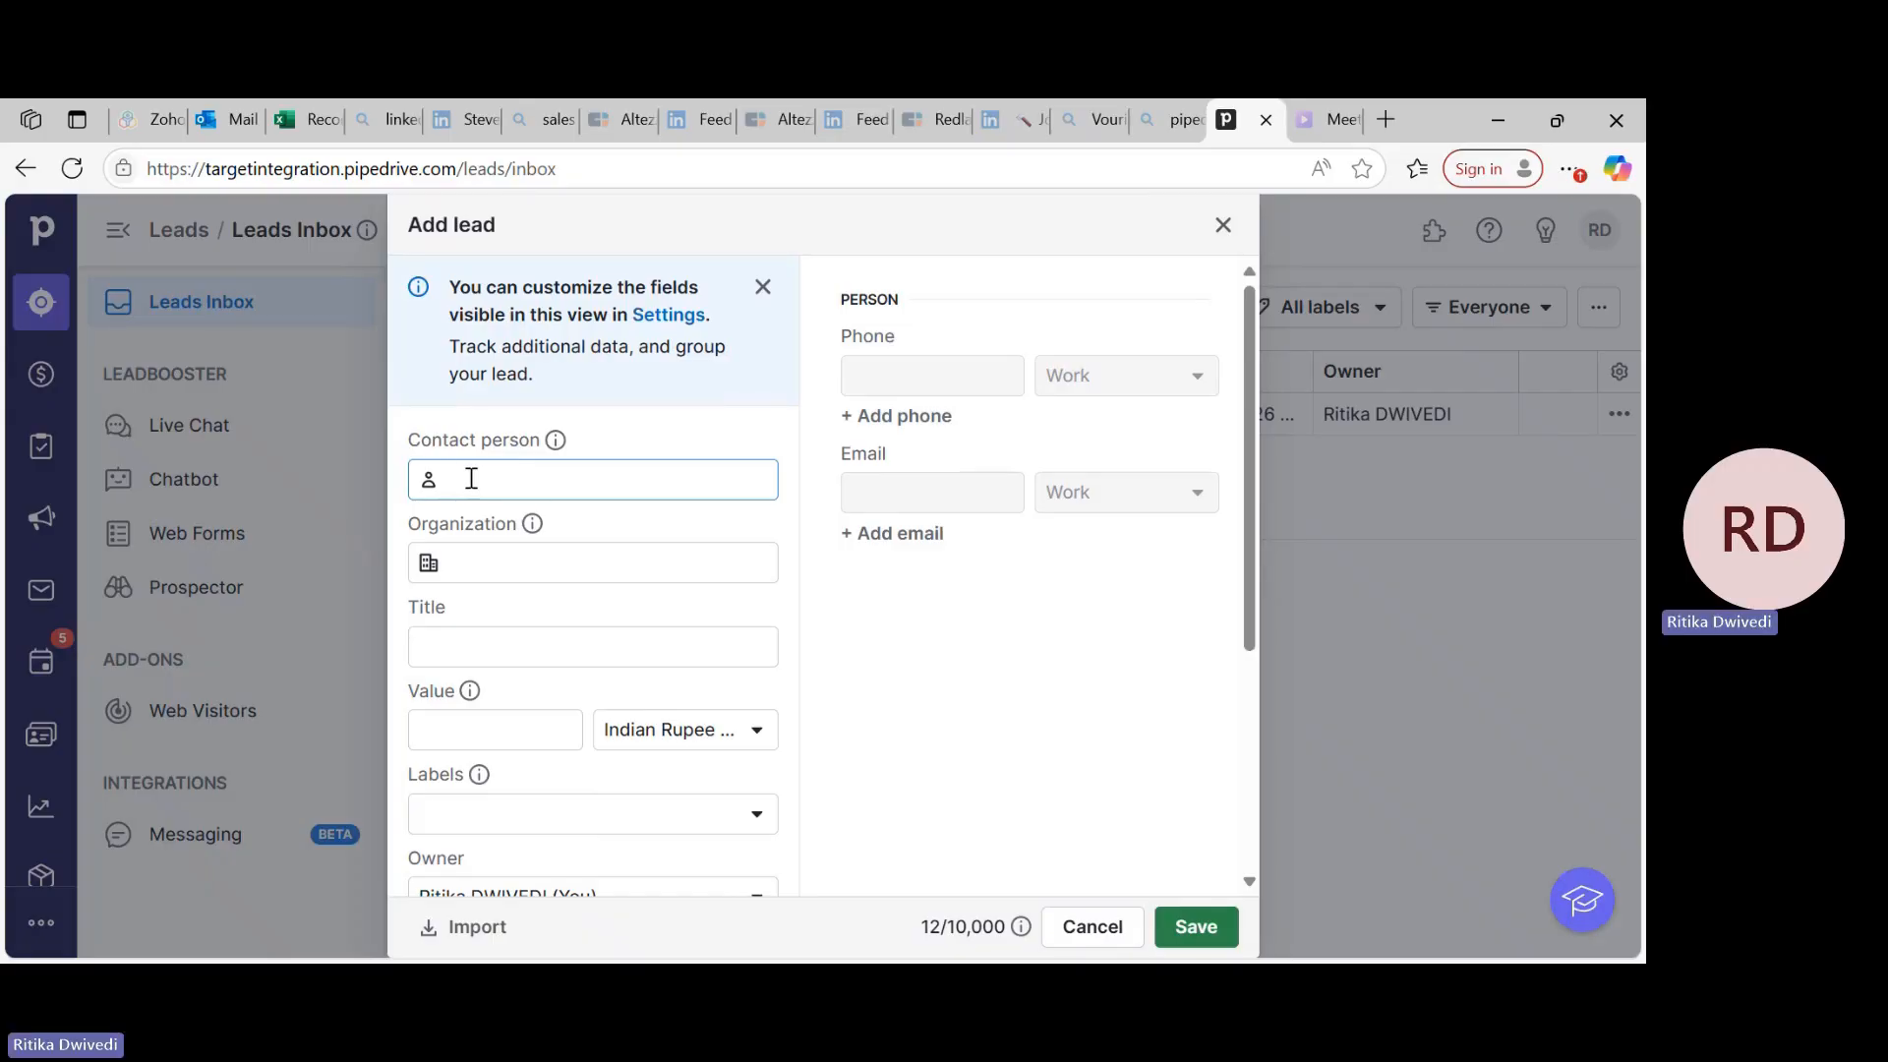
pyautogui.write('Zara')
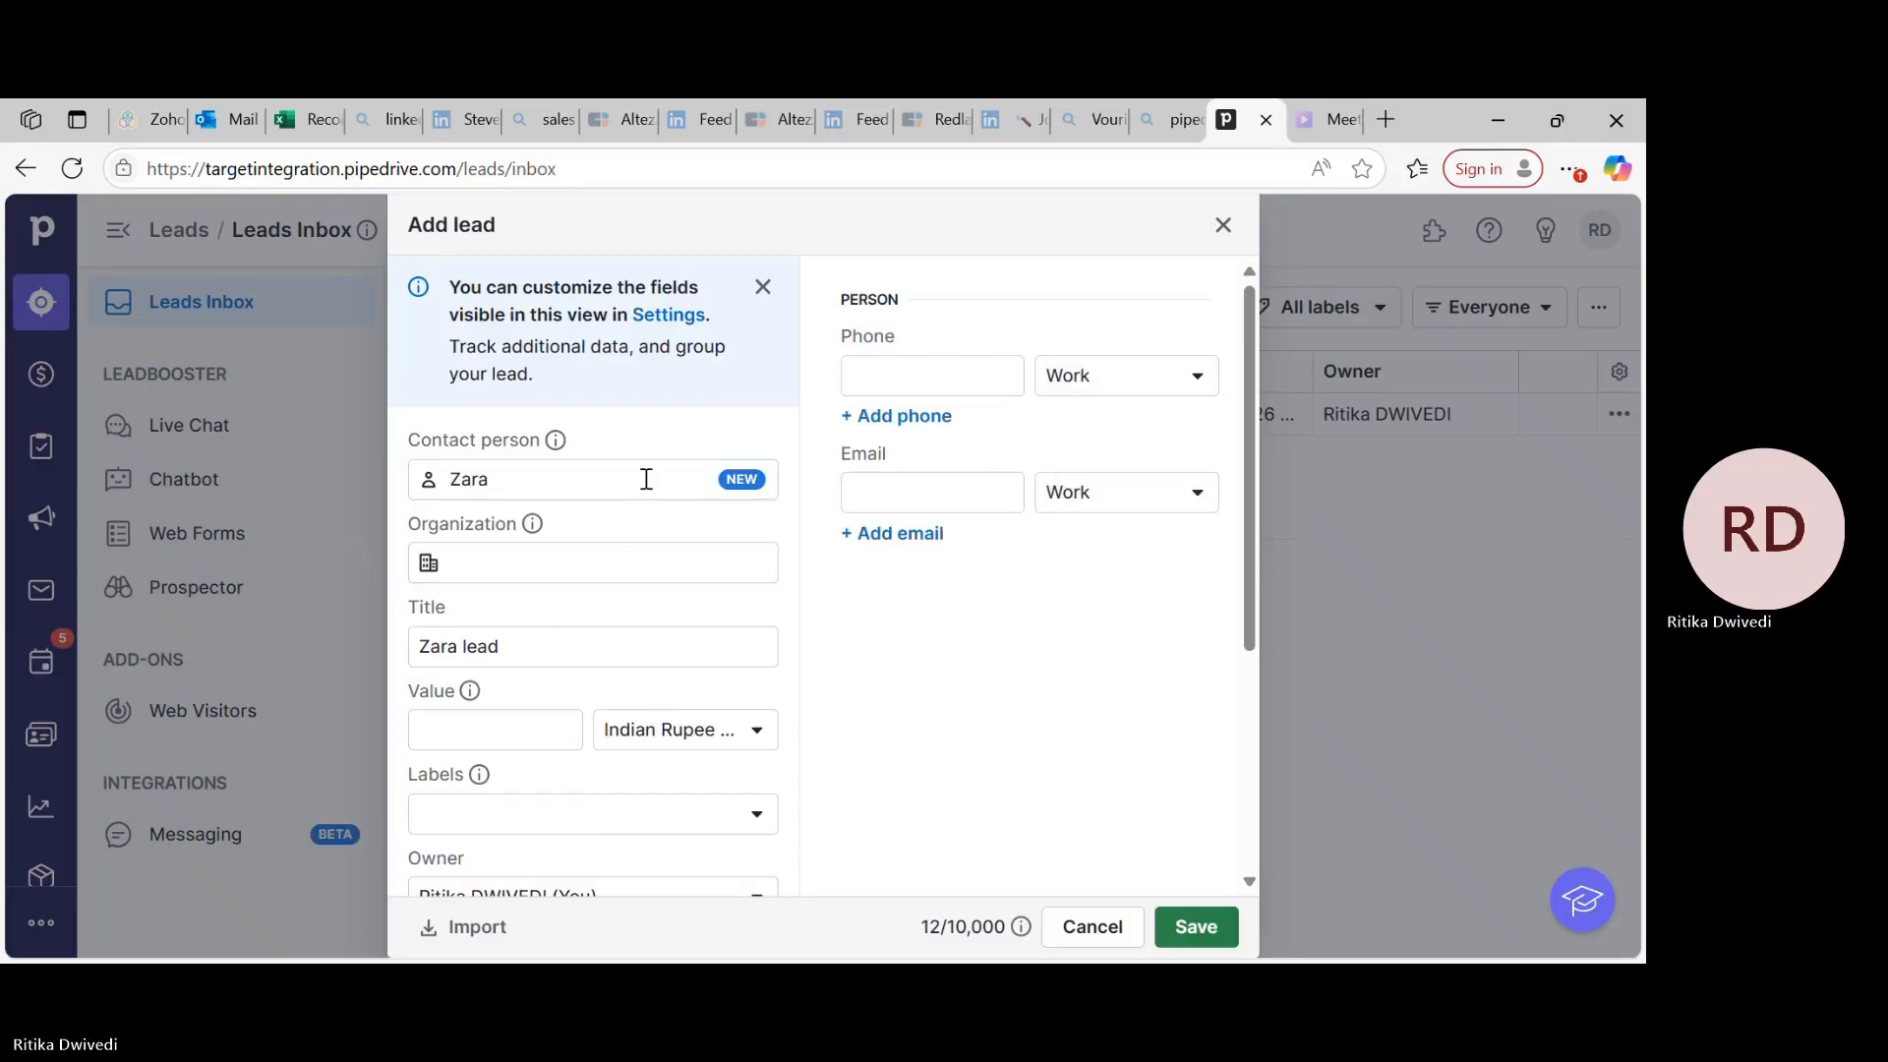
# Enter Pipedrive as the lead's new organization
pyautogui.click(471, 570)
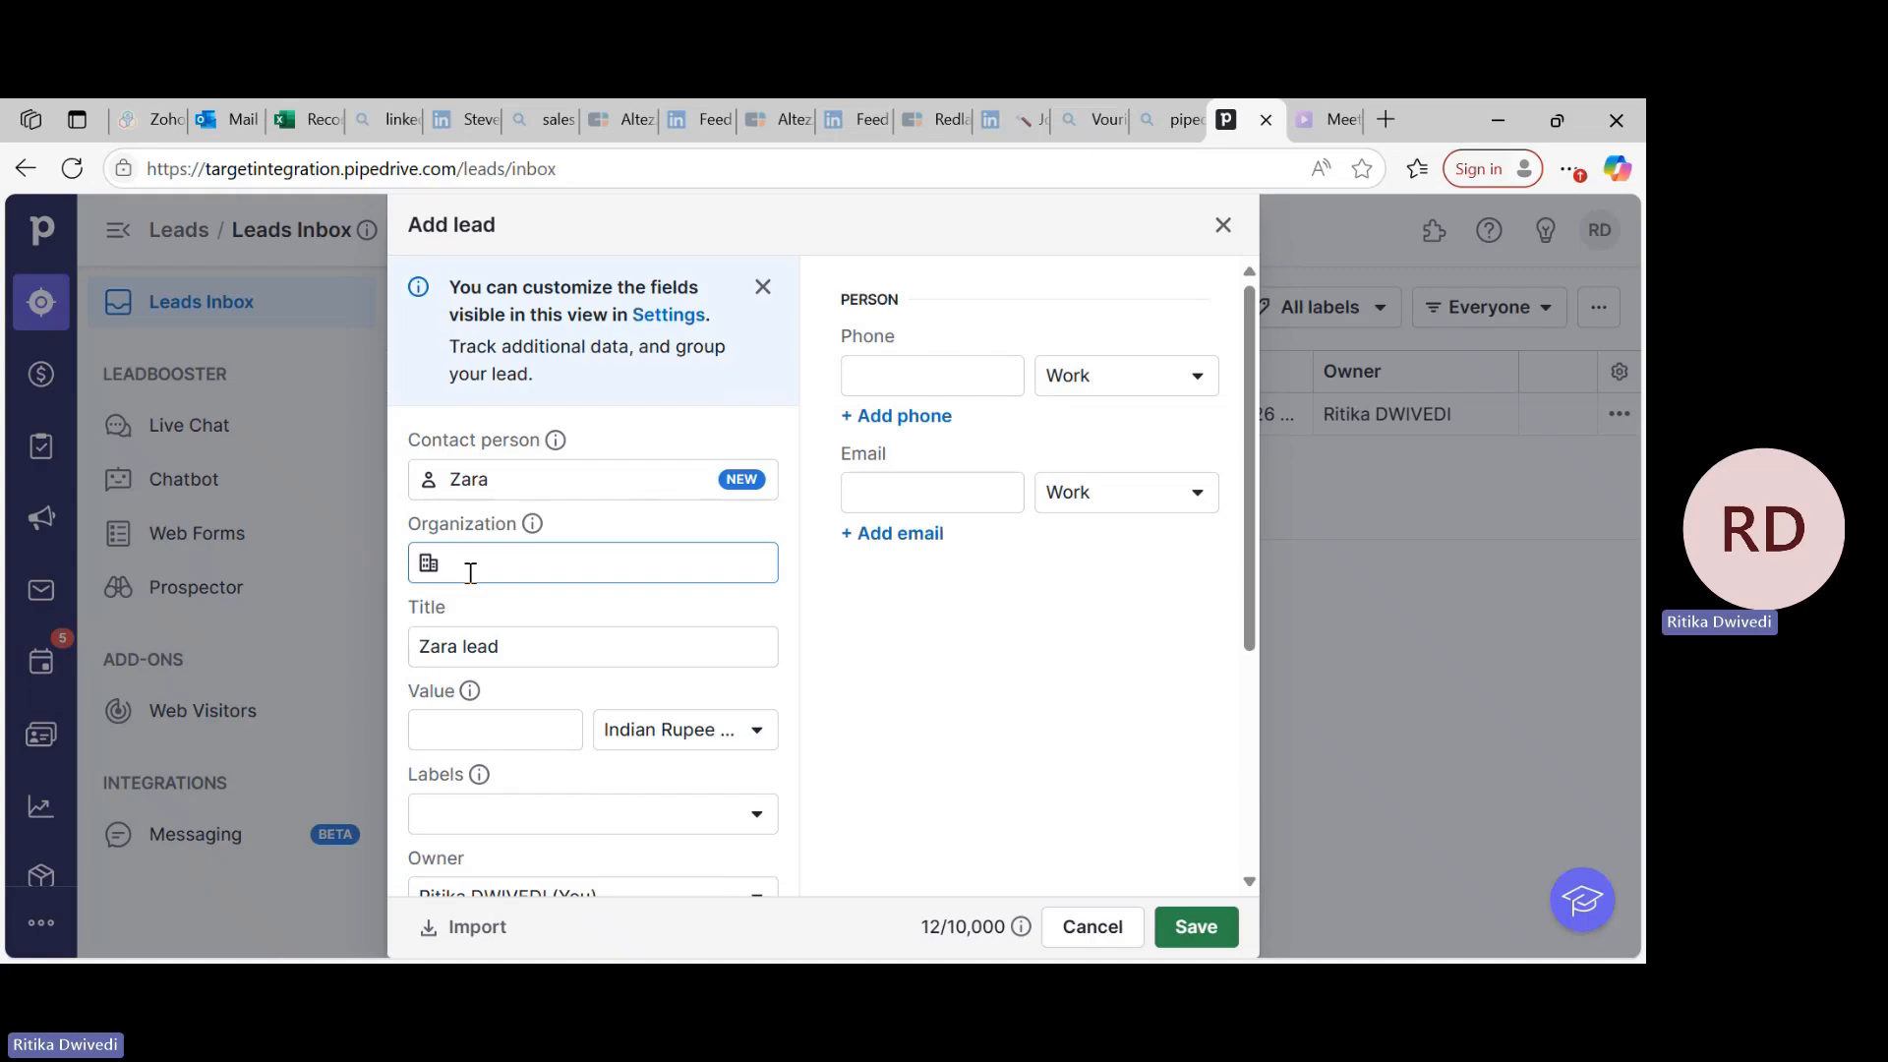
pyautogui.write('Pipwe')
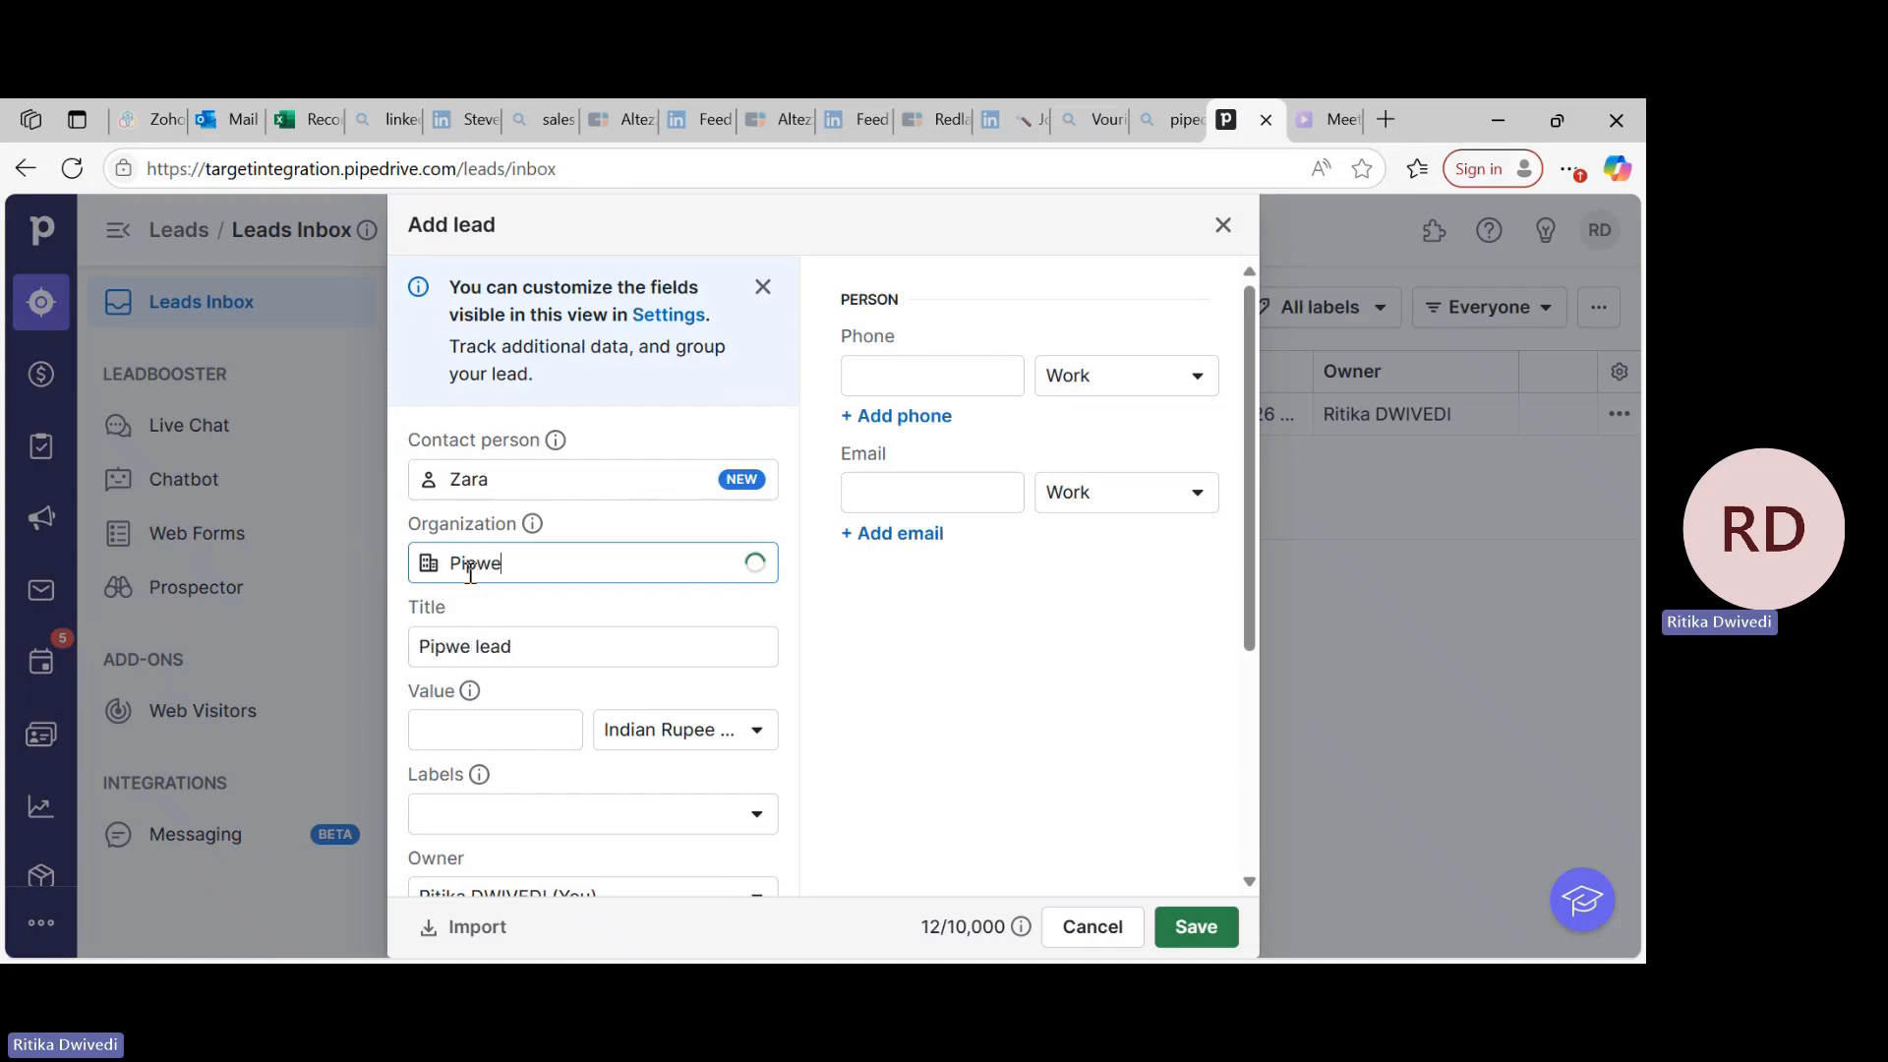
pyautogui.write('drive')
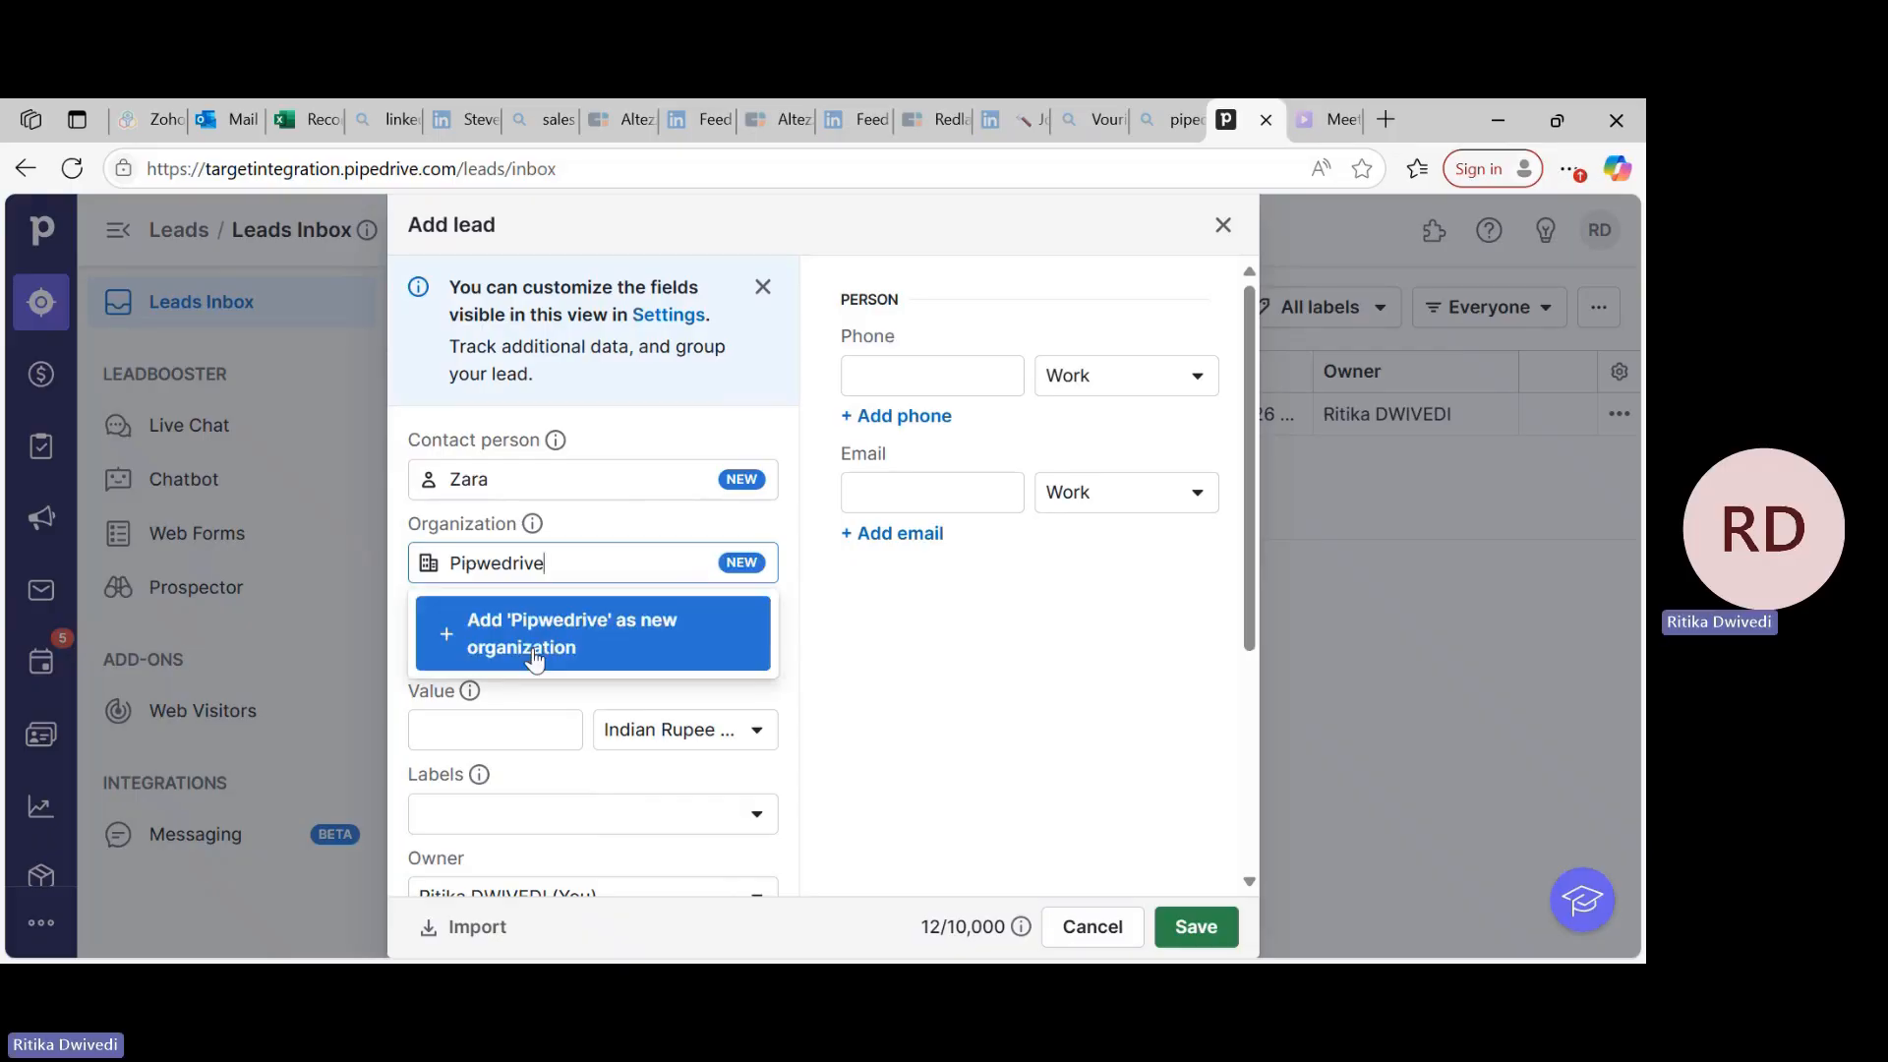
pyautogui.click(536, 659)
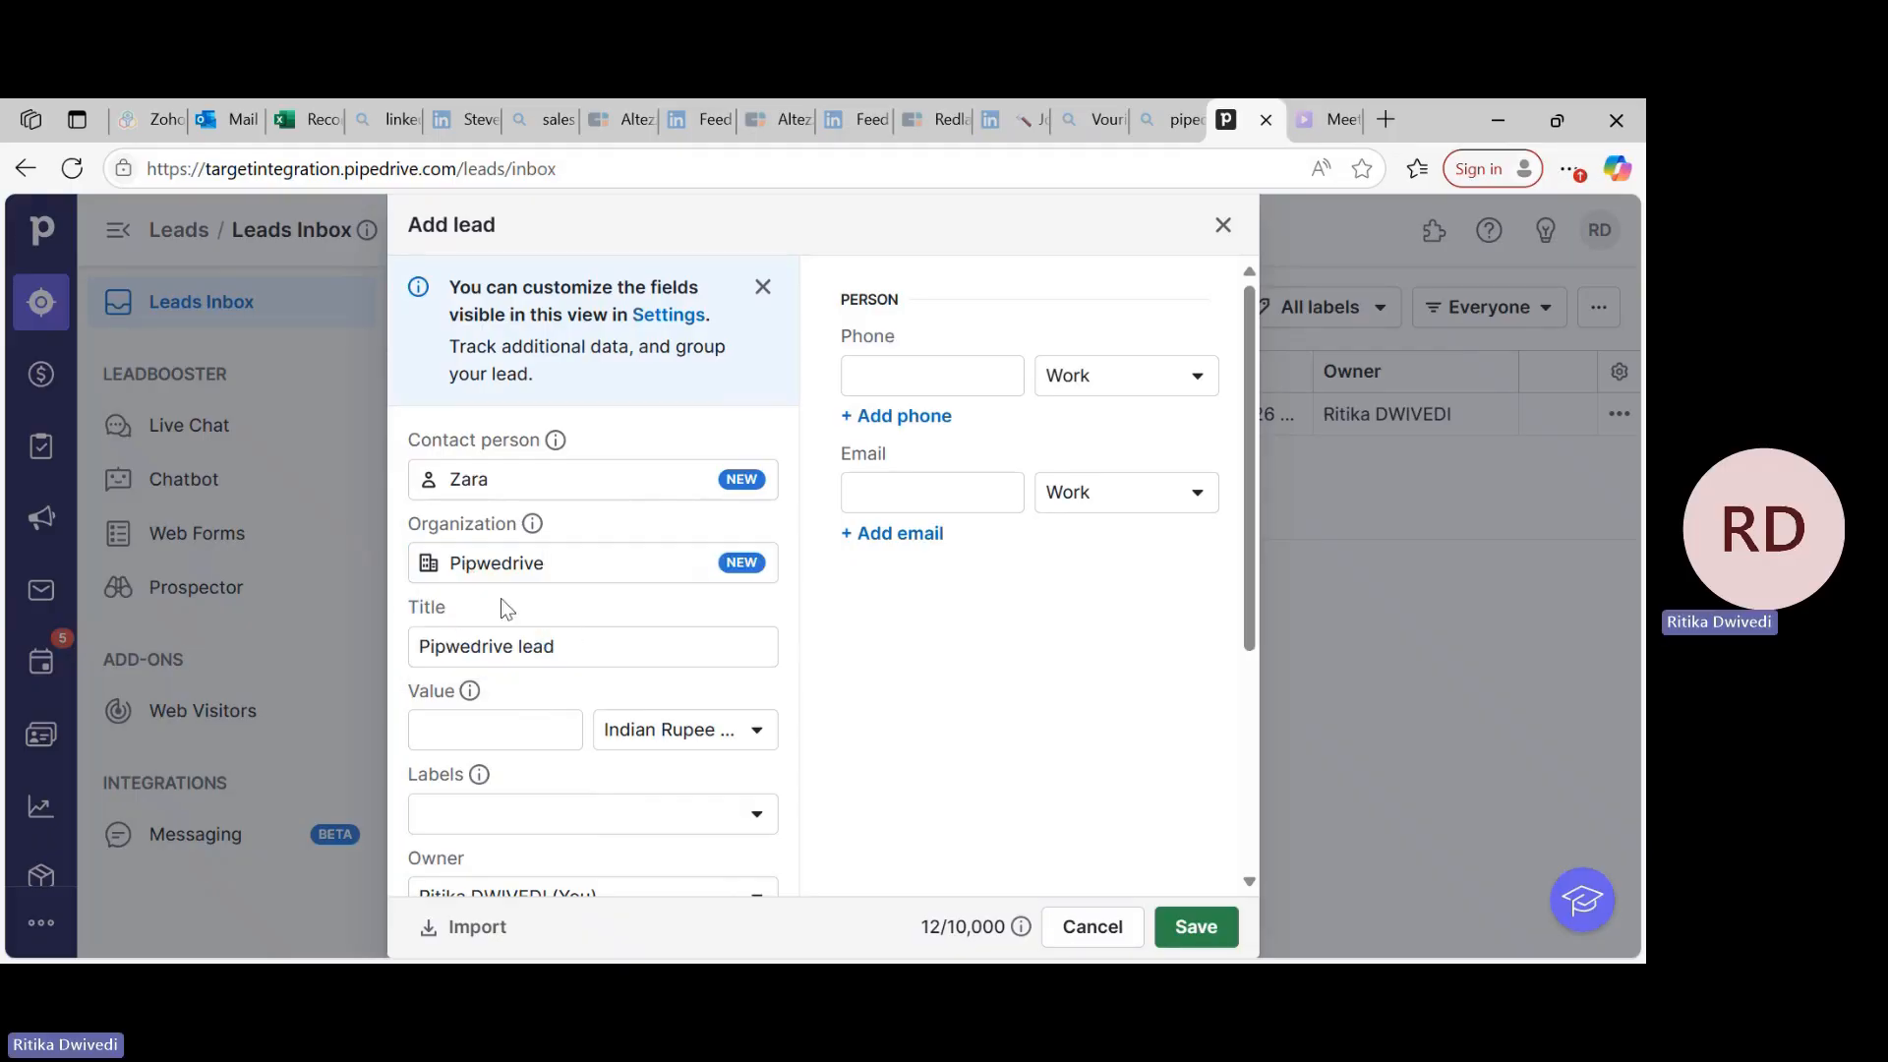
pyautogui.click(495, 562)
pyautogui.press('BackSpace')
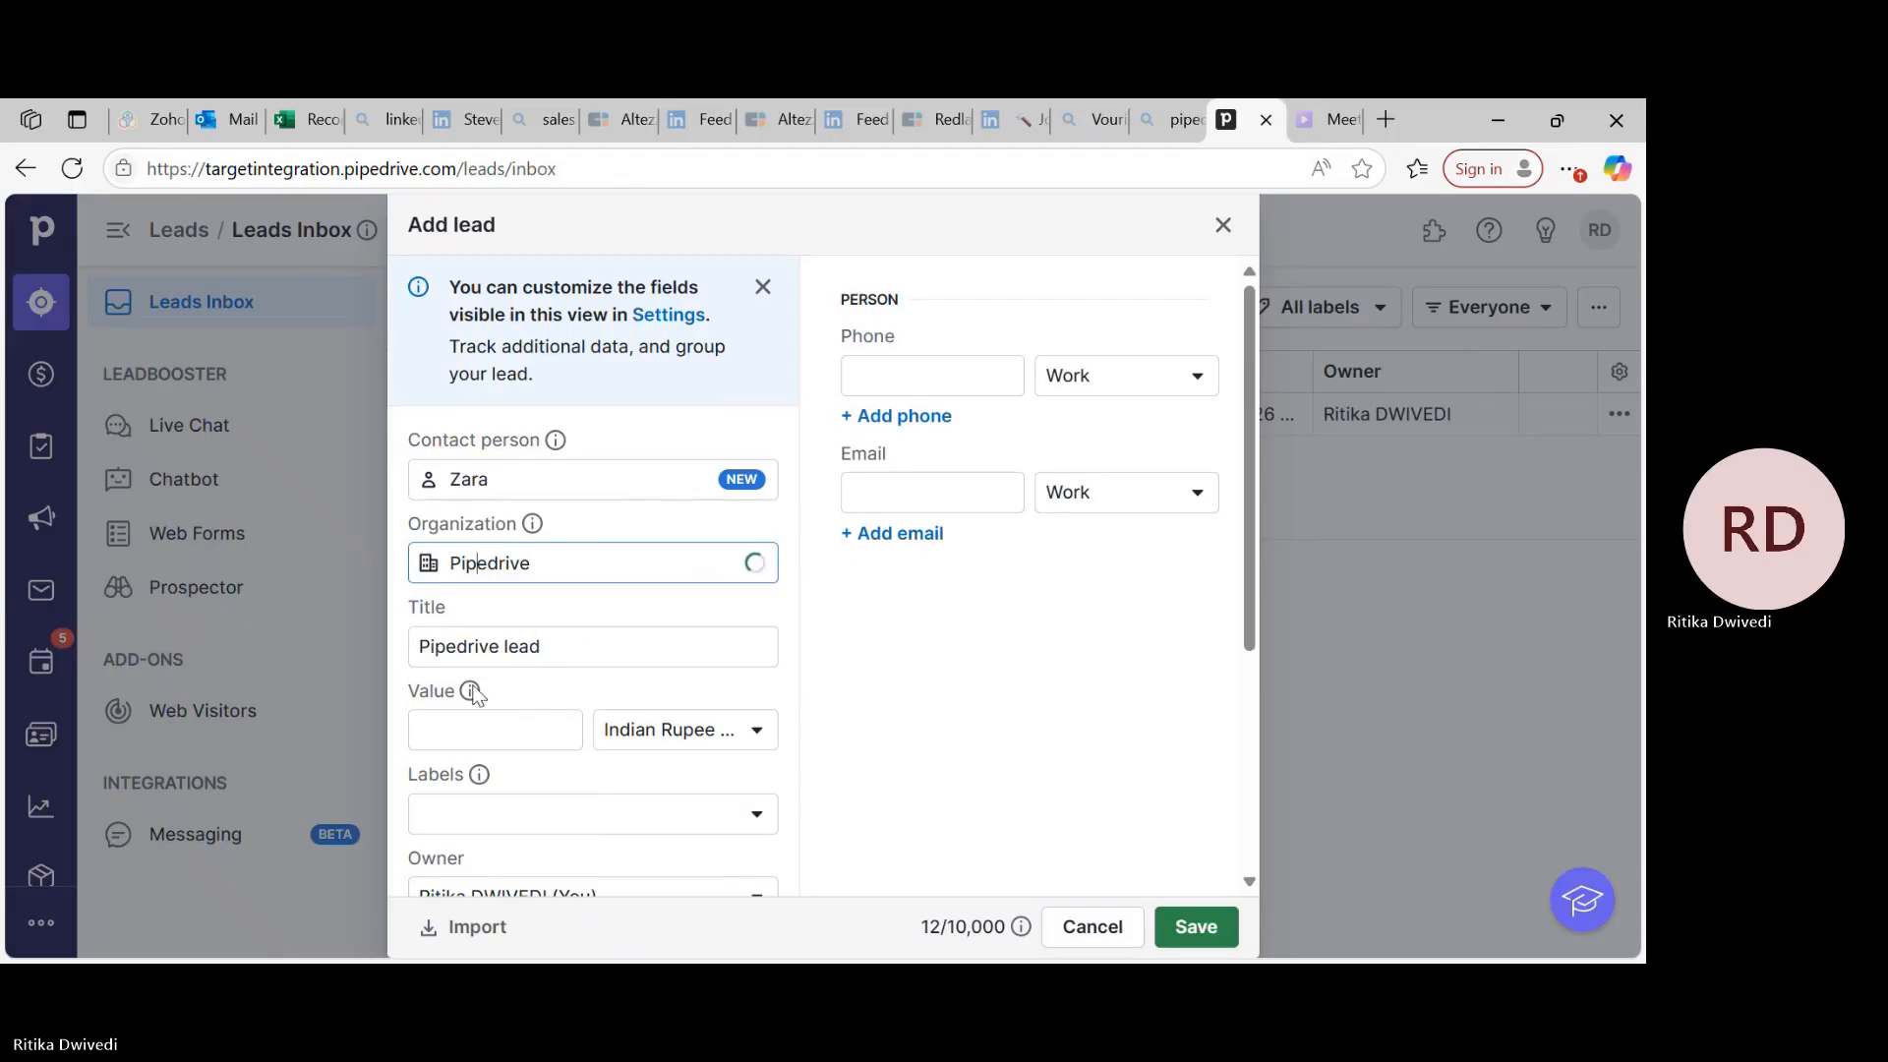
# Set the lead's value to 24000 in Indian Rupees
pyautogui.click(473, 725)
pyautogui.scroll(-2, 473, 724)
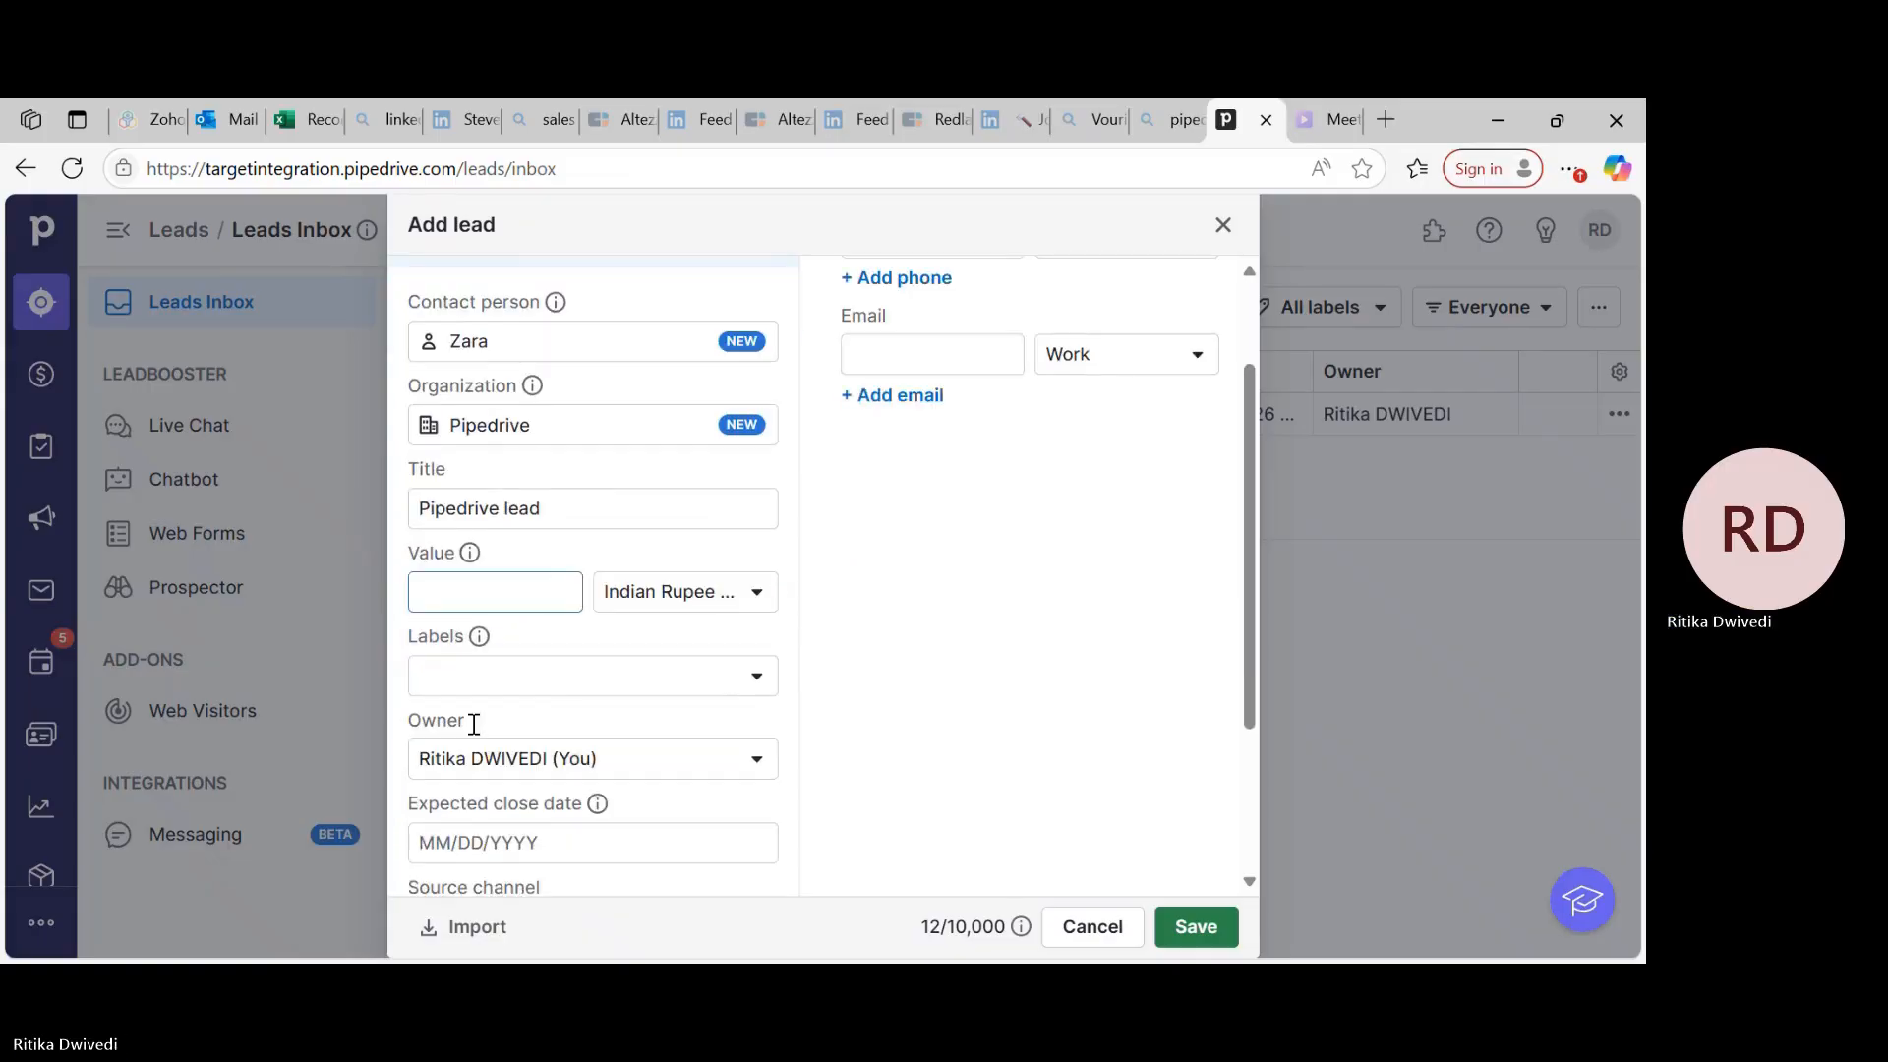
pyautogui.scroll(-1, 473, 725)
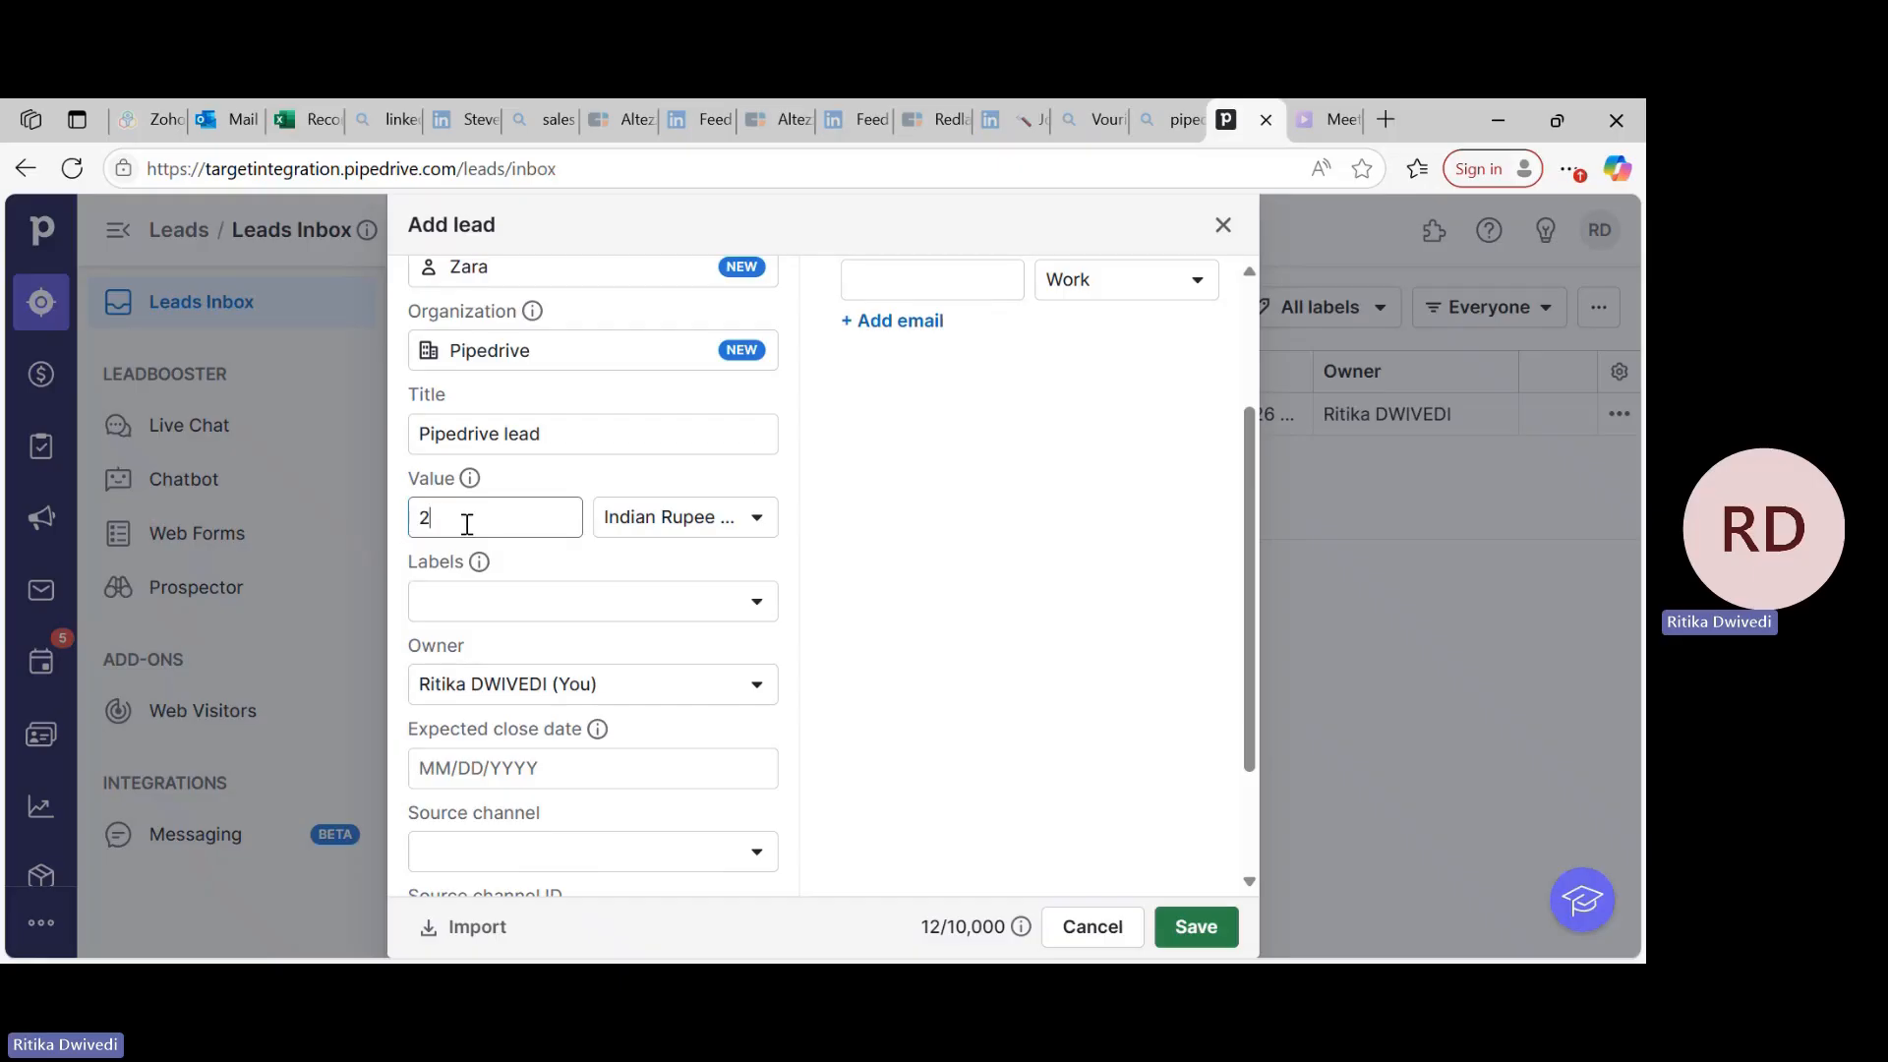
pyautogui.write('24000')
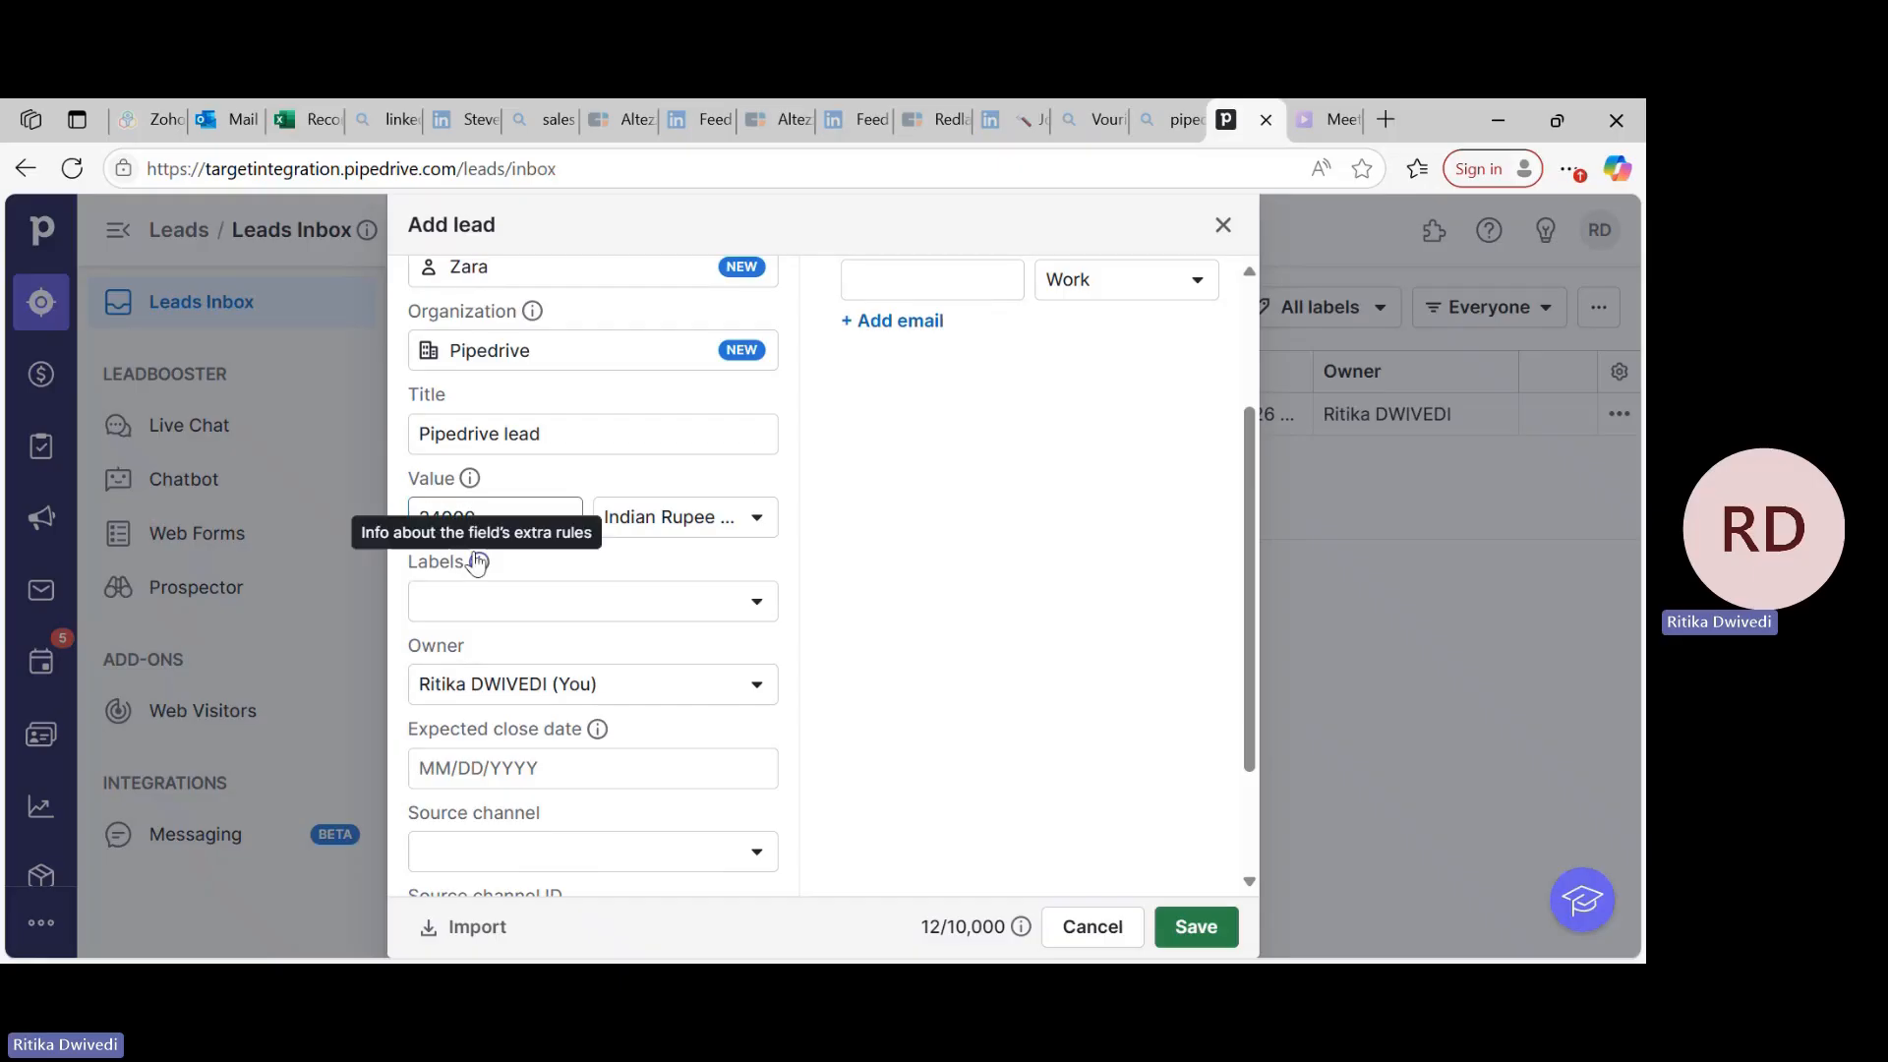
# Review the new lead form's fields, from the person's phone and email to the source channel and visibility settings
pyautogui.scroll(3, 472, 511)
pyautogui.scroll(-1, 497, 649)
pyautogui.scroll(-3, 497, 649)
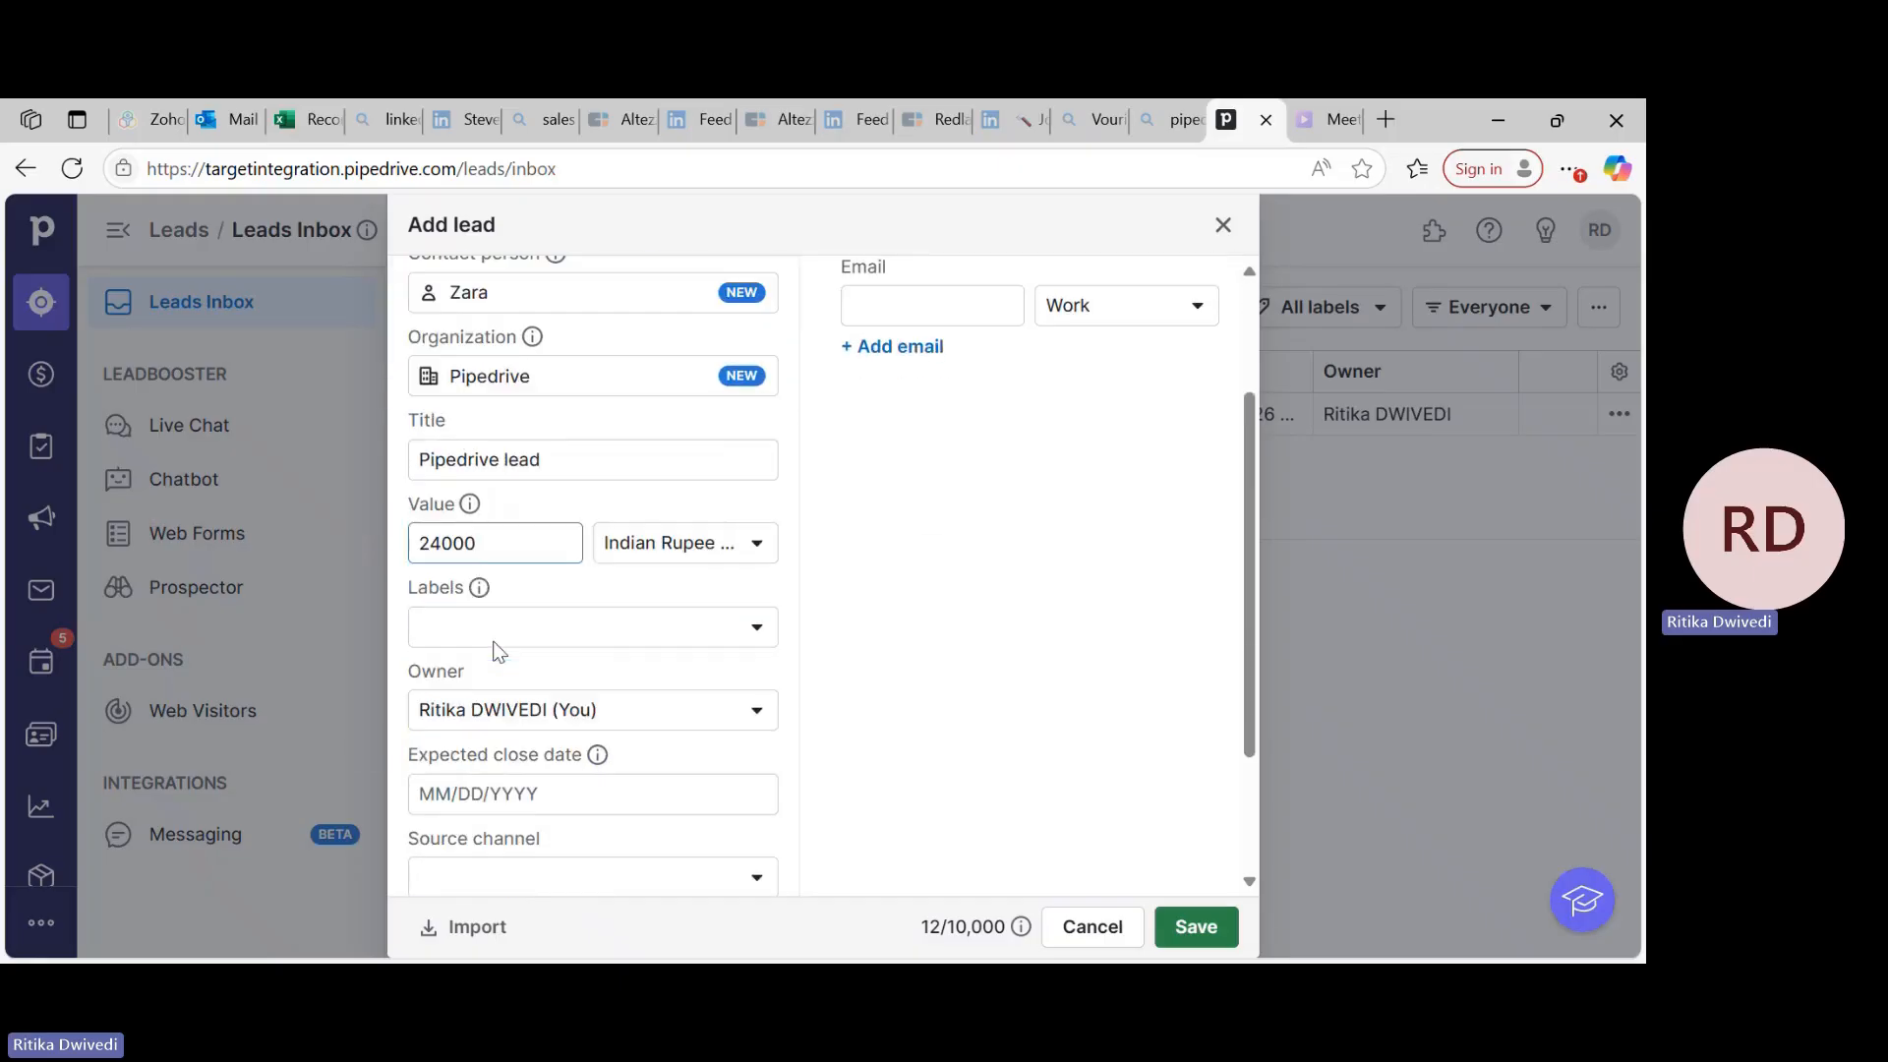
pyautogui.scroll(1, 552, 729)
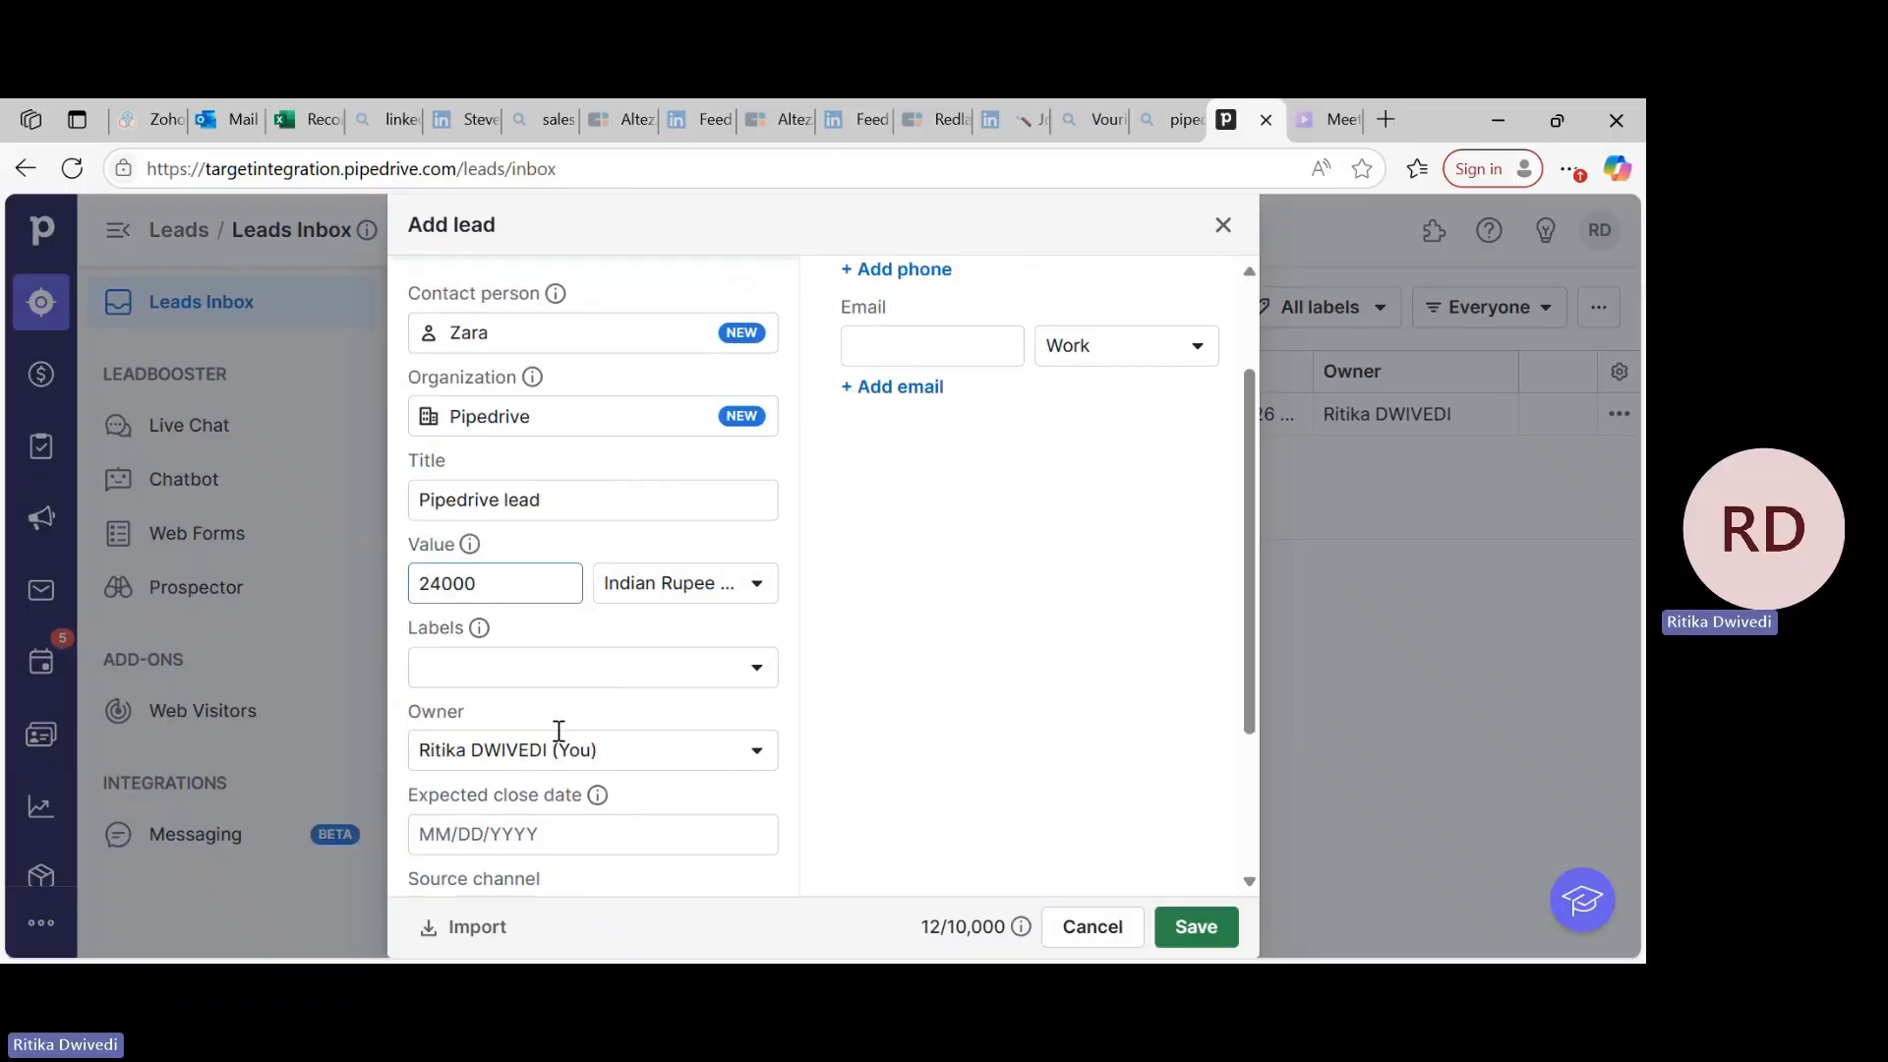
pyautogui.scroll(-2, 556, 738)
pyautogui.scroll(1, 679, 550)
pyautogui.scroll(3, 669, 569)
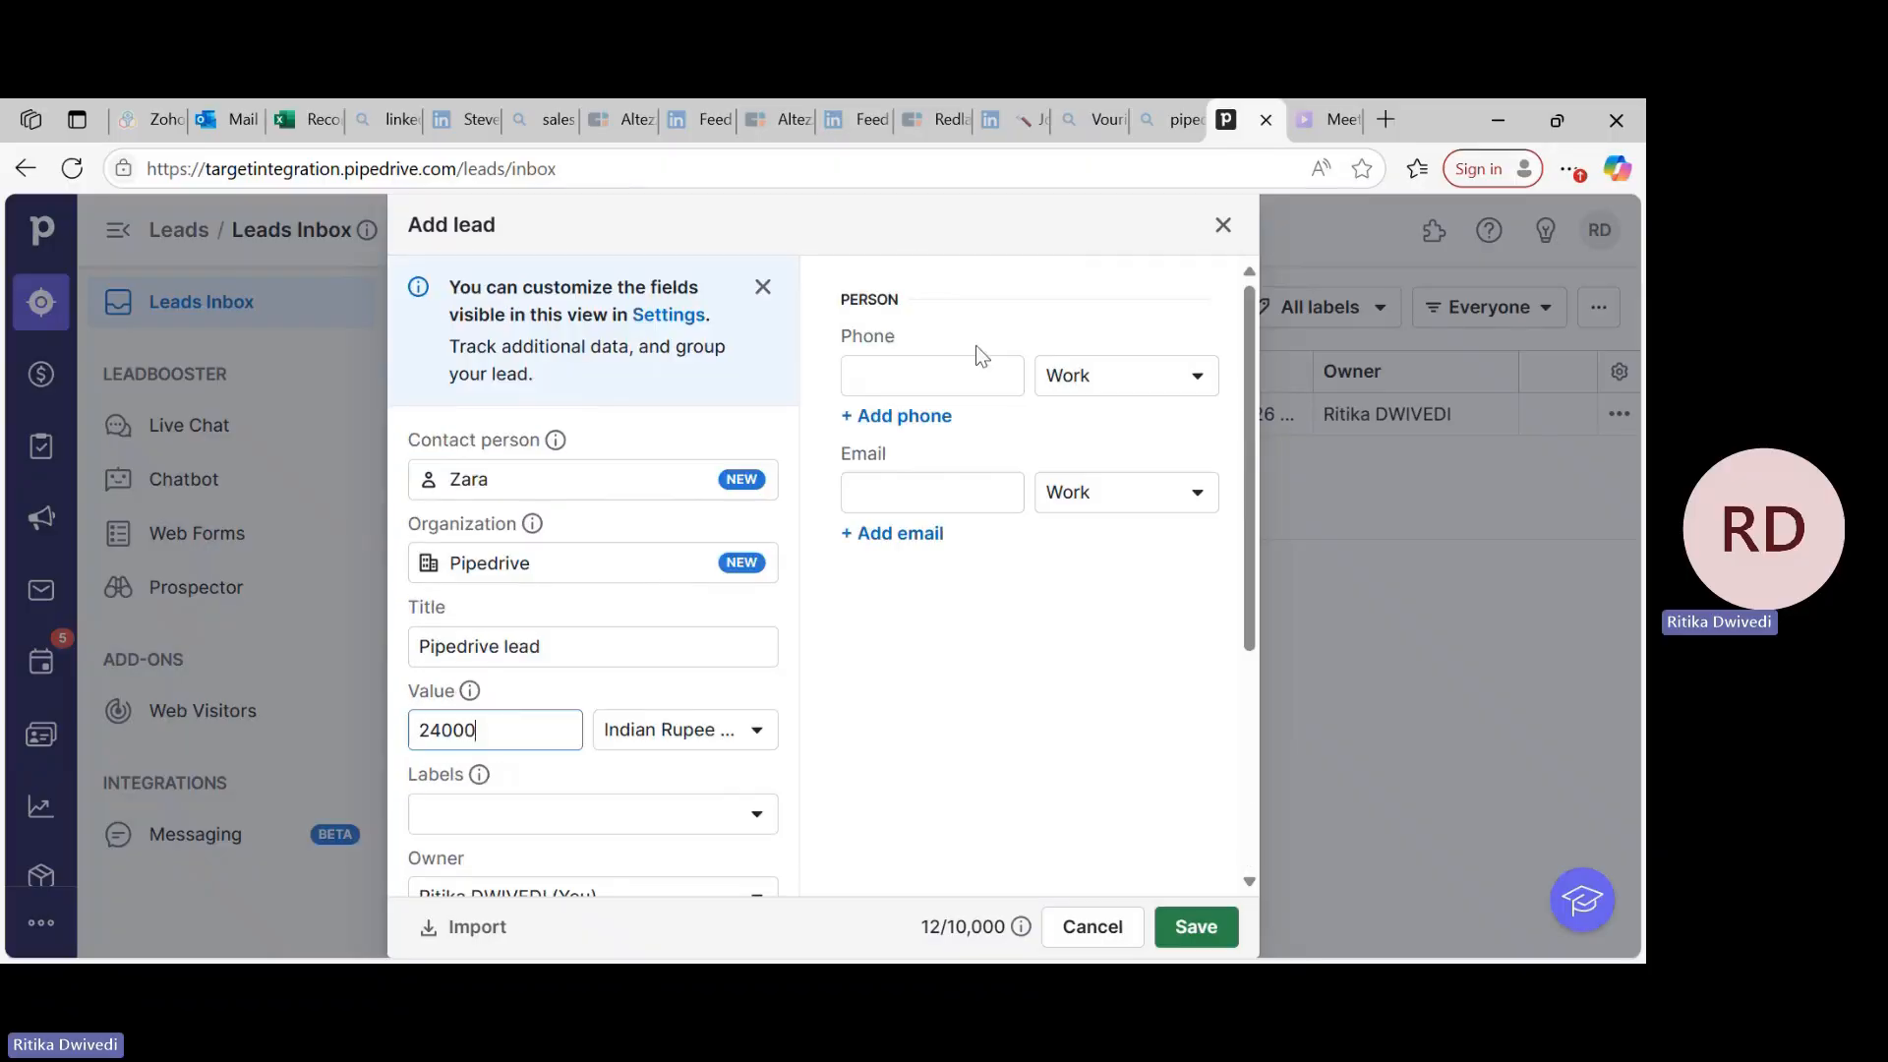
pyautogui.scroll(-5, 742, 557)
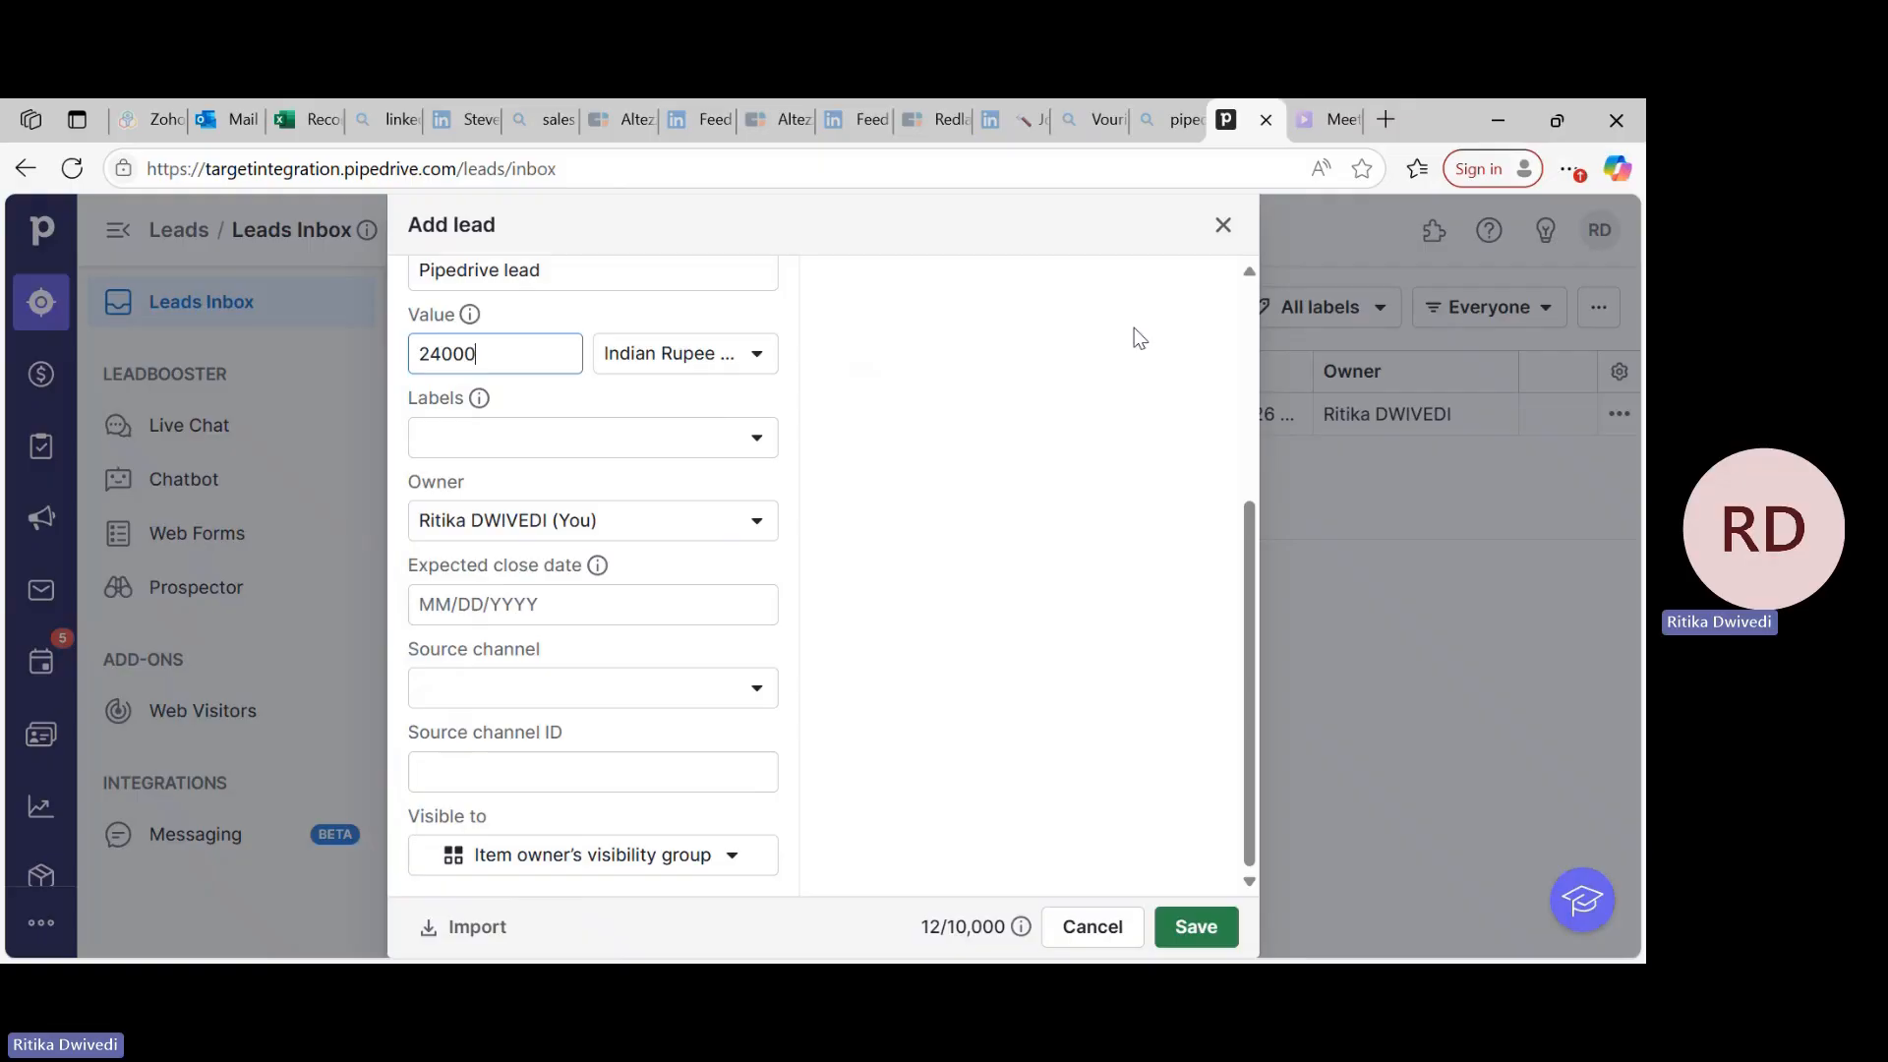
pyautogui.scroll(1, 590, 374)
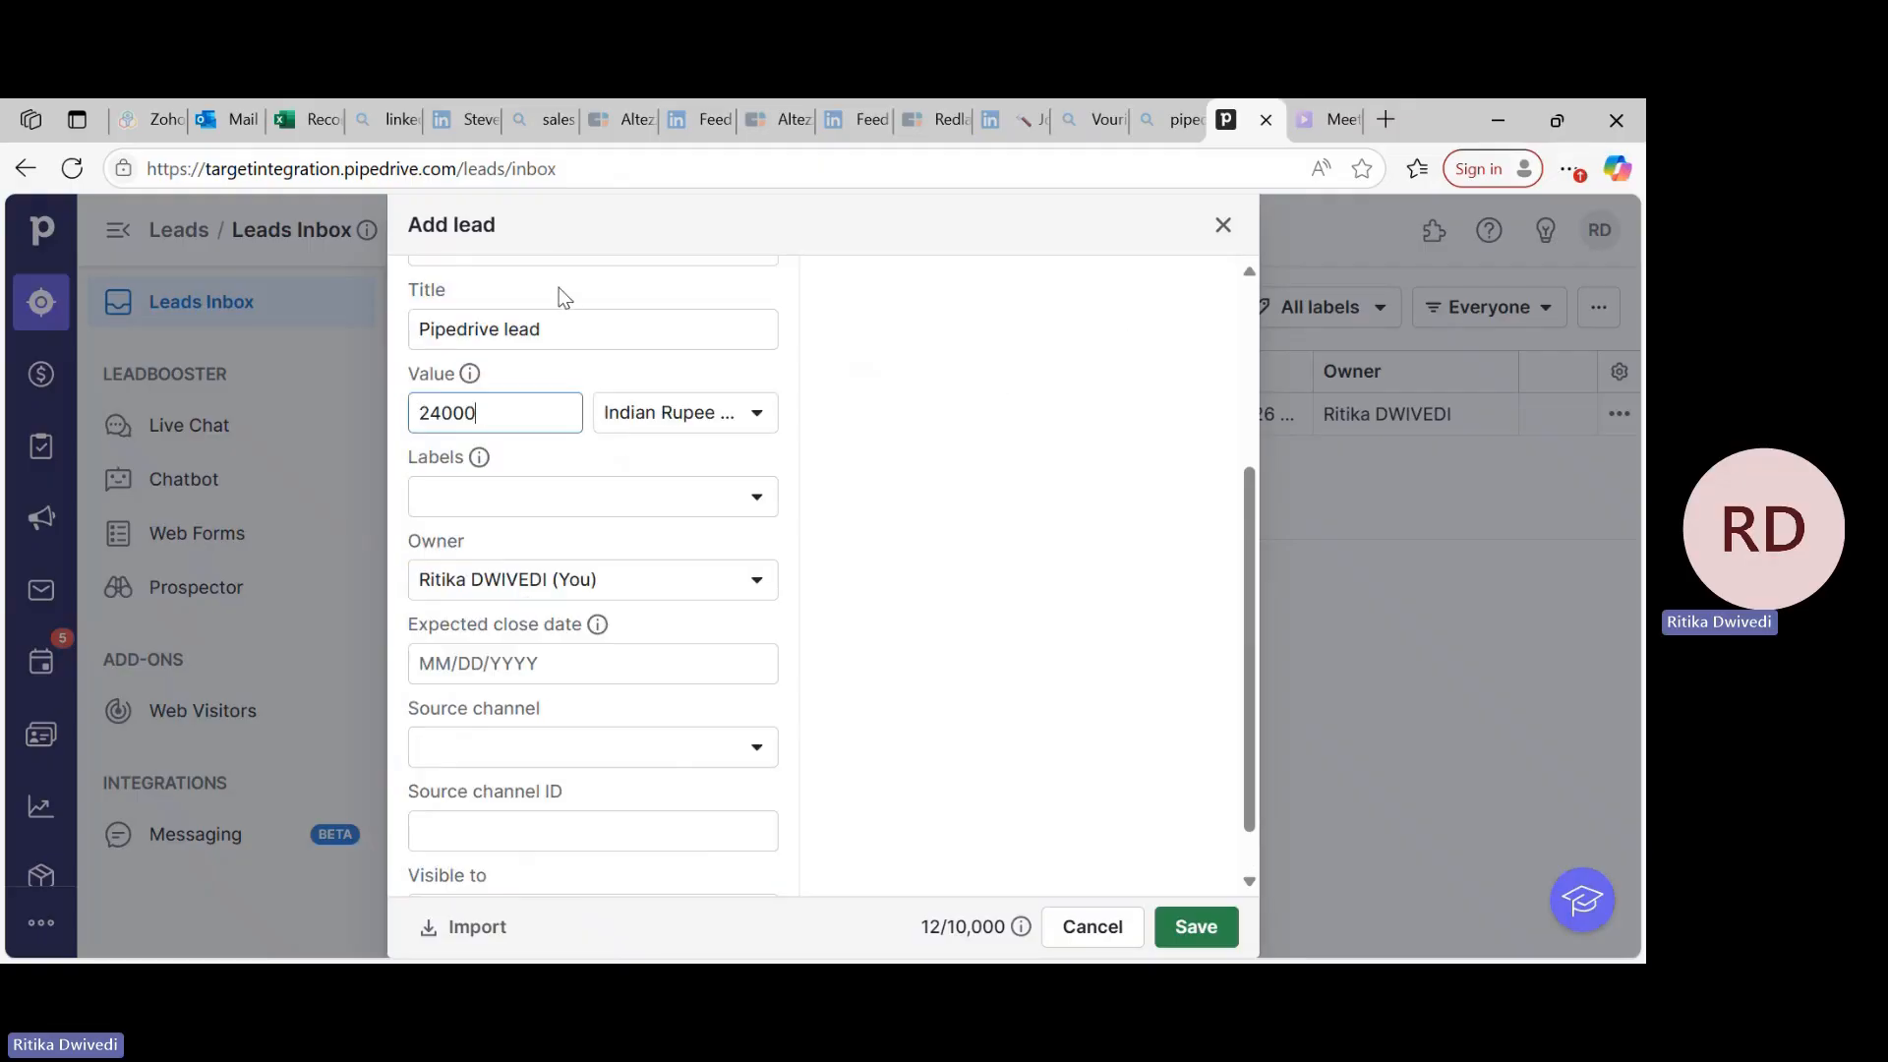
pyautogui.scroll(1, 556, 374)
pyautogui.scroll(3, 555, 444)
pyautogui.scroll(-4, 578, 581)
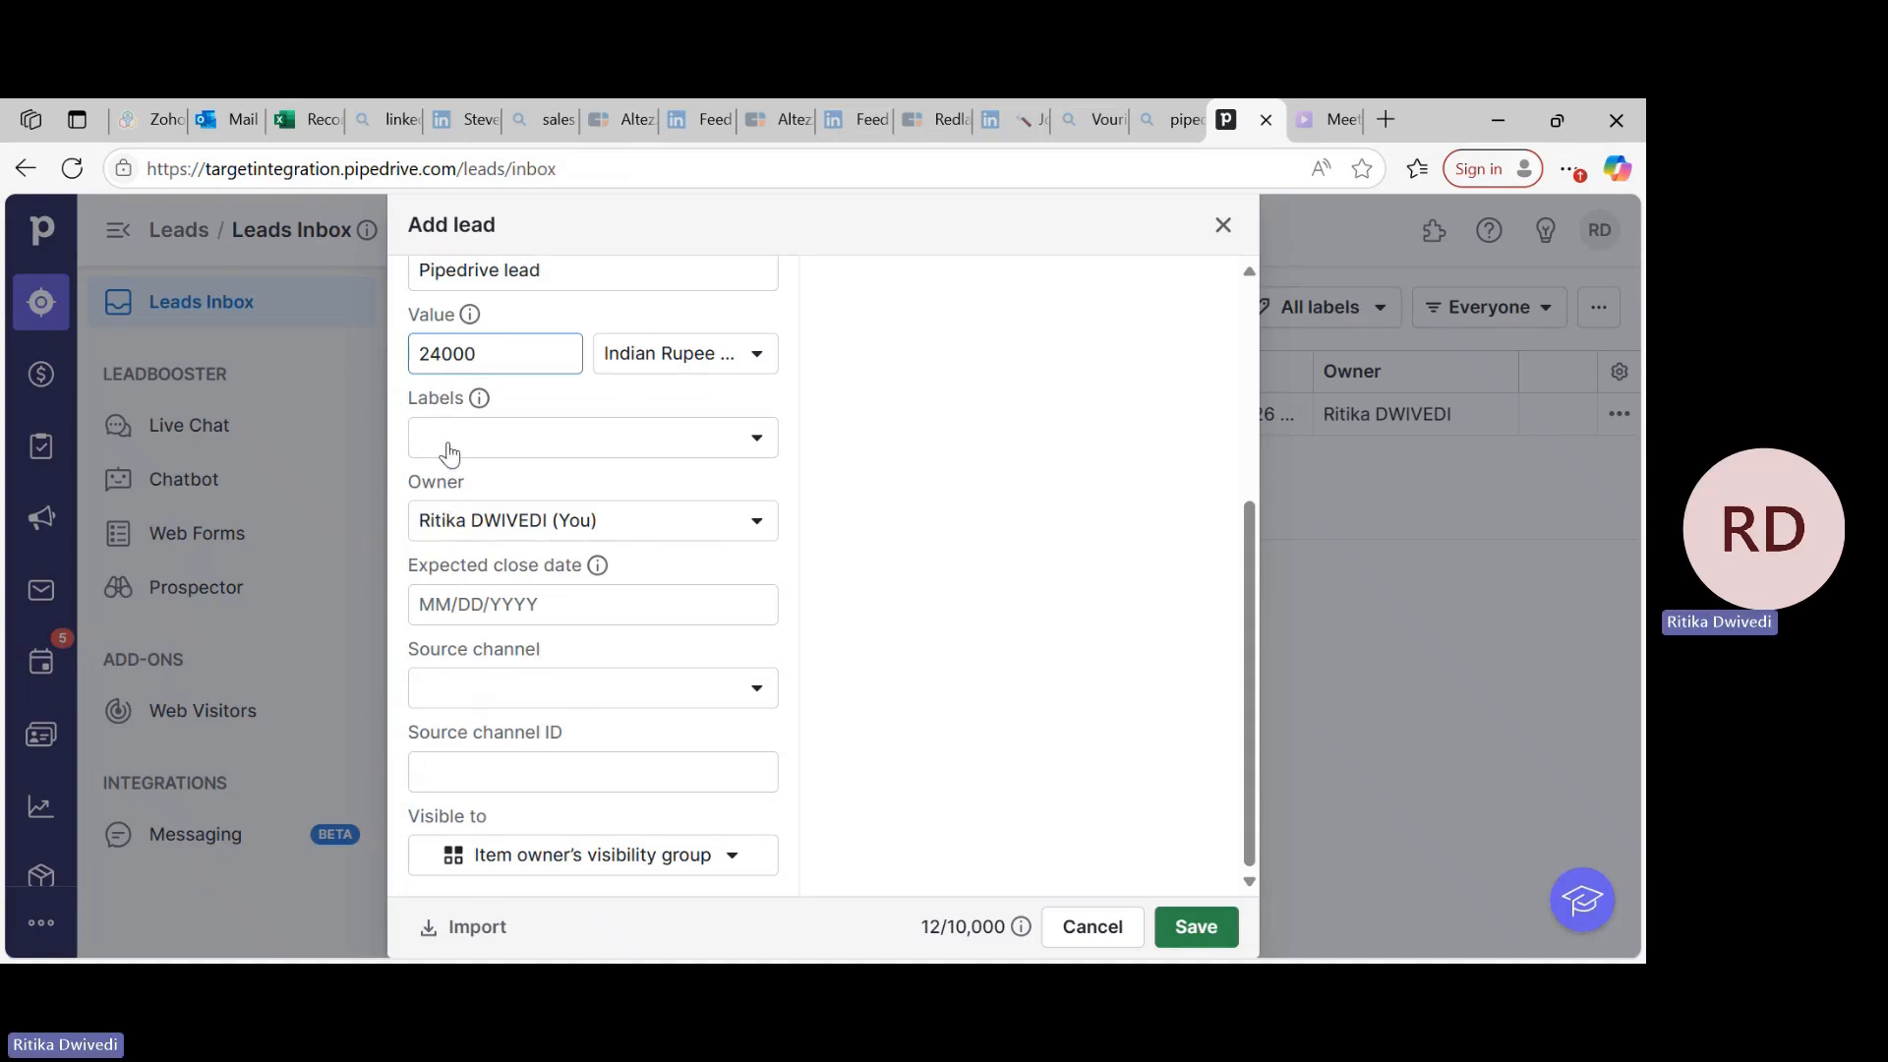
# Assign the Hot label to the new lead
pyautogui.click(758, 451)
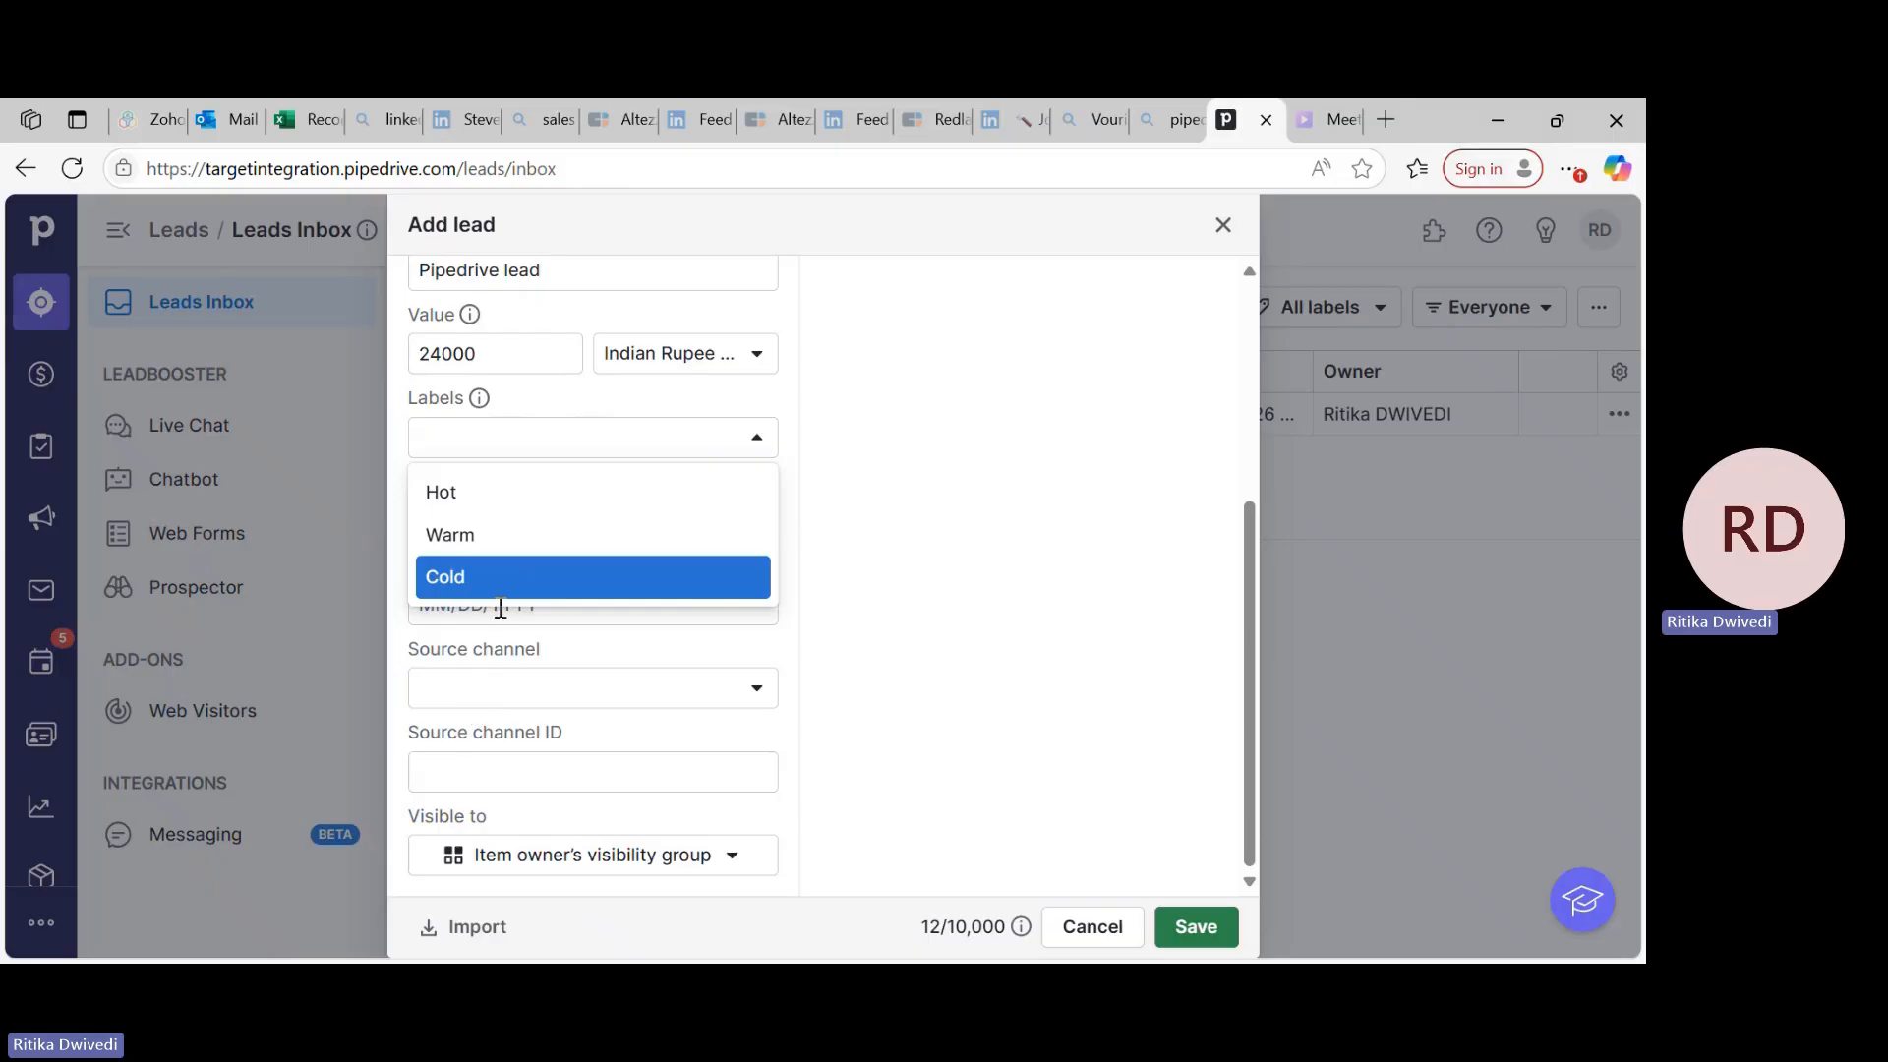
pyautogui.click(468, 504)
pyautogui.click(489, 672)
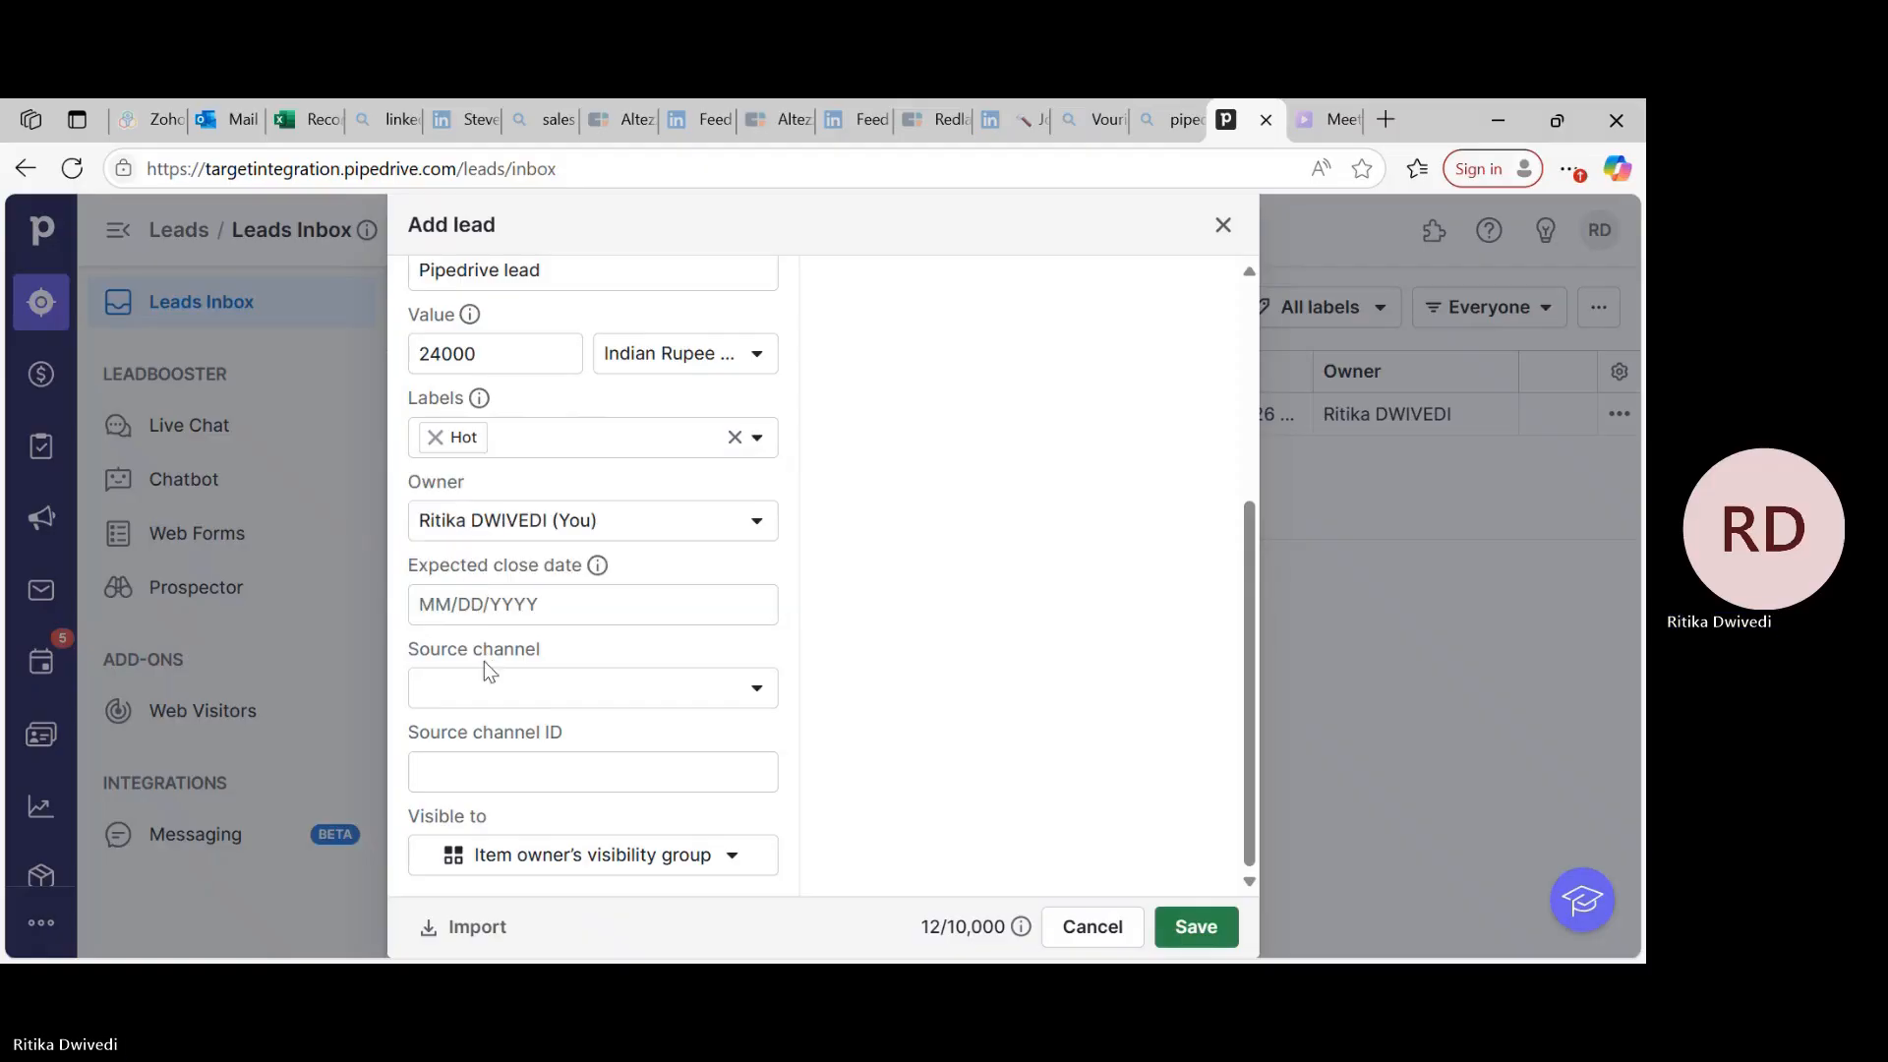
# Set the lead's expected close date to 06/16/2025 and save the lead
pyautogui.click(485, 603)
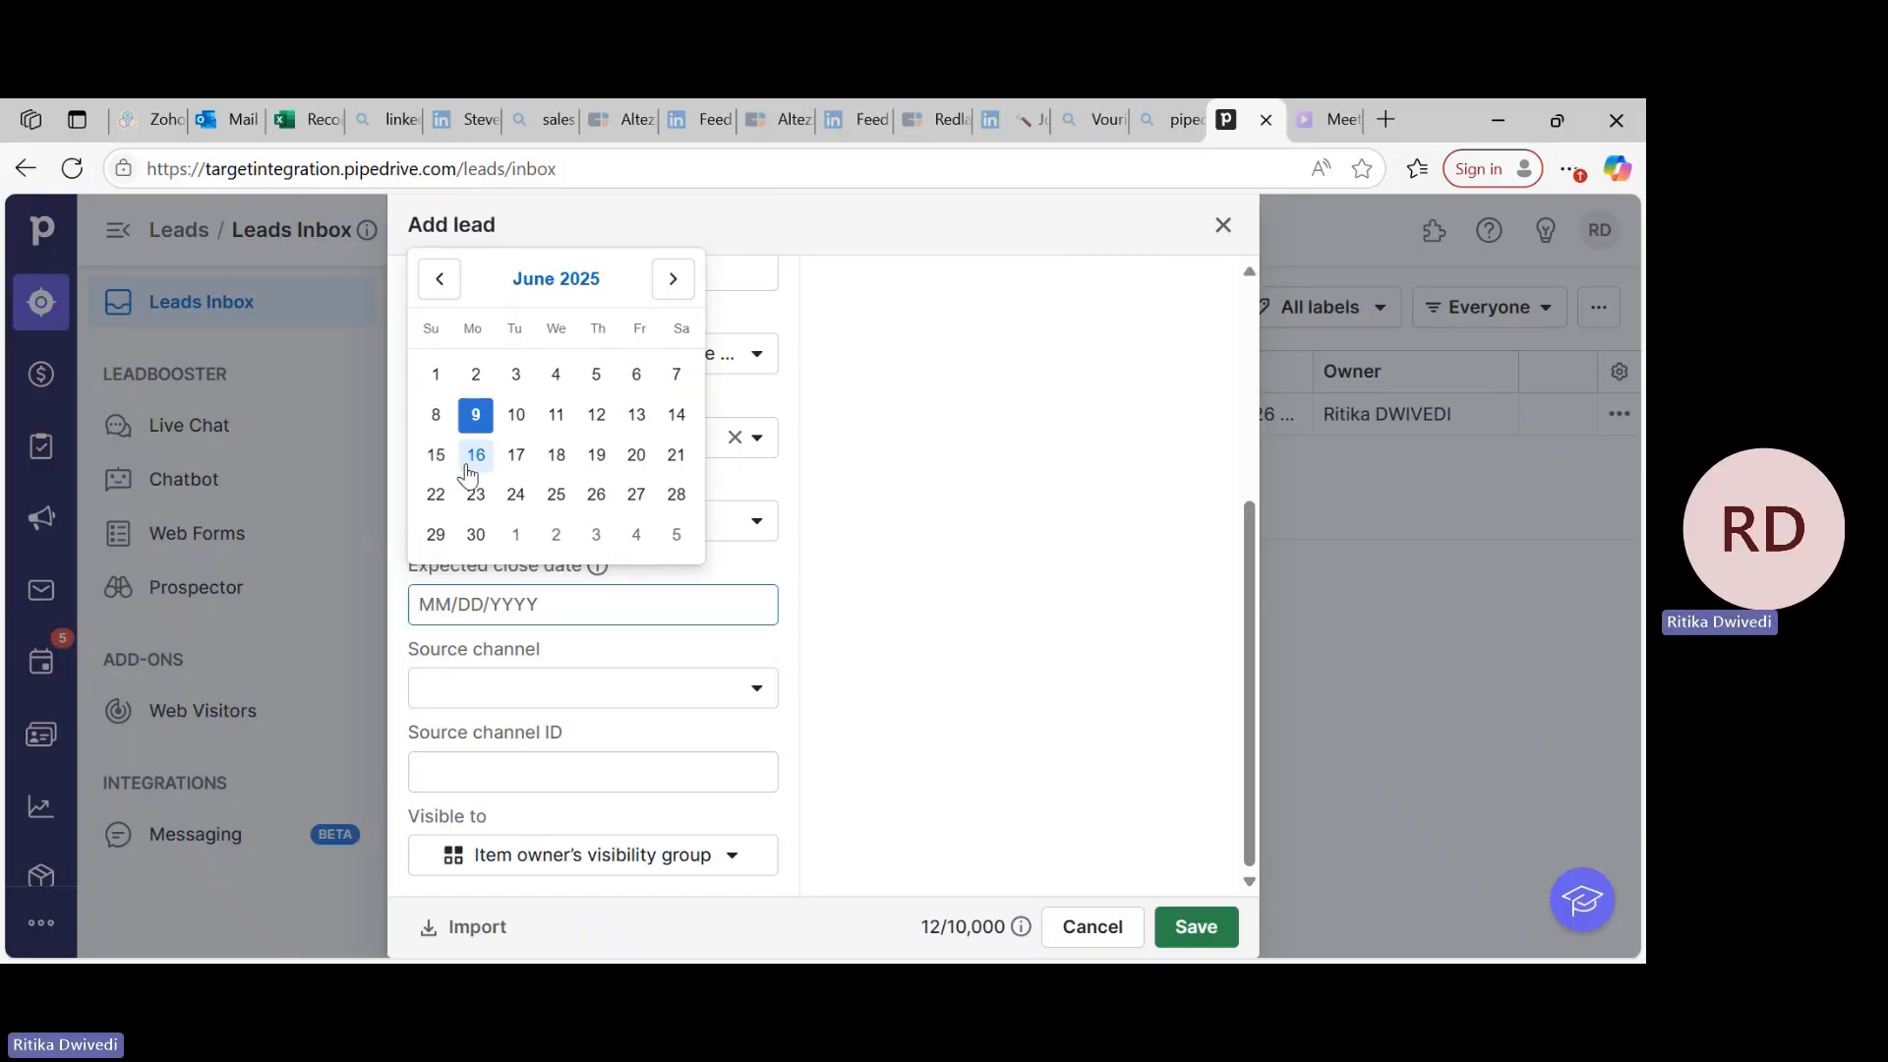
pyautogui.click(475, 454)
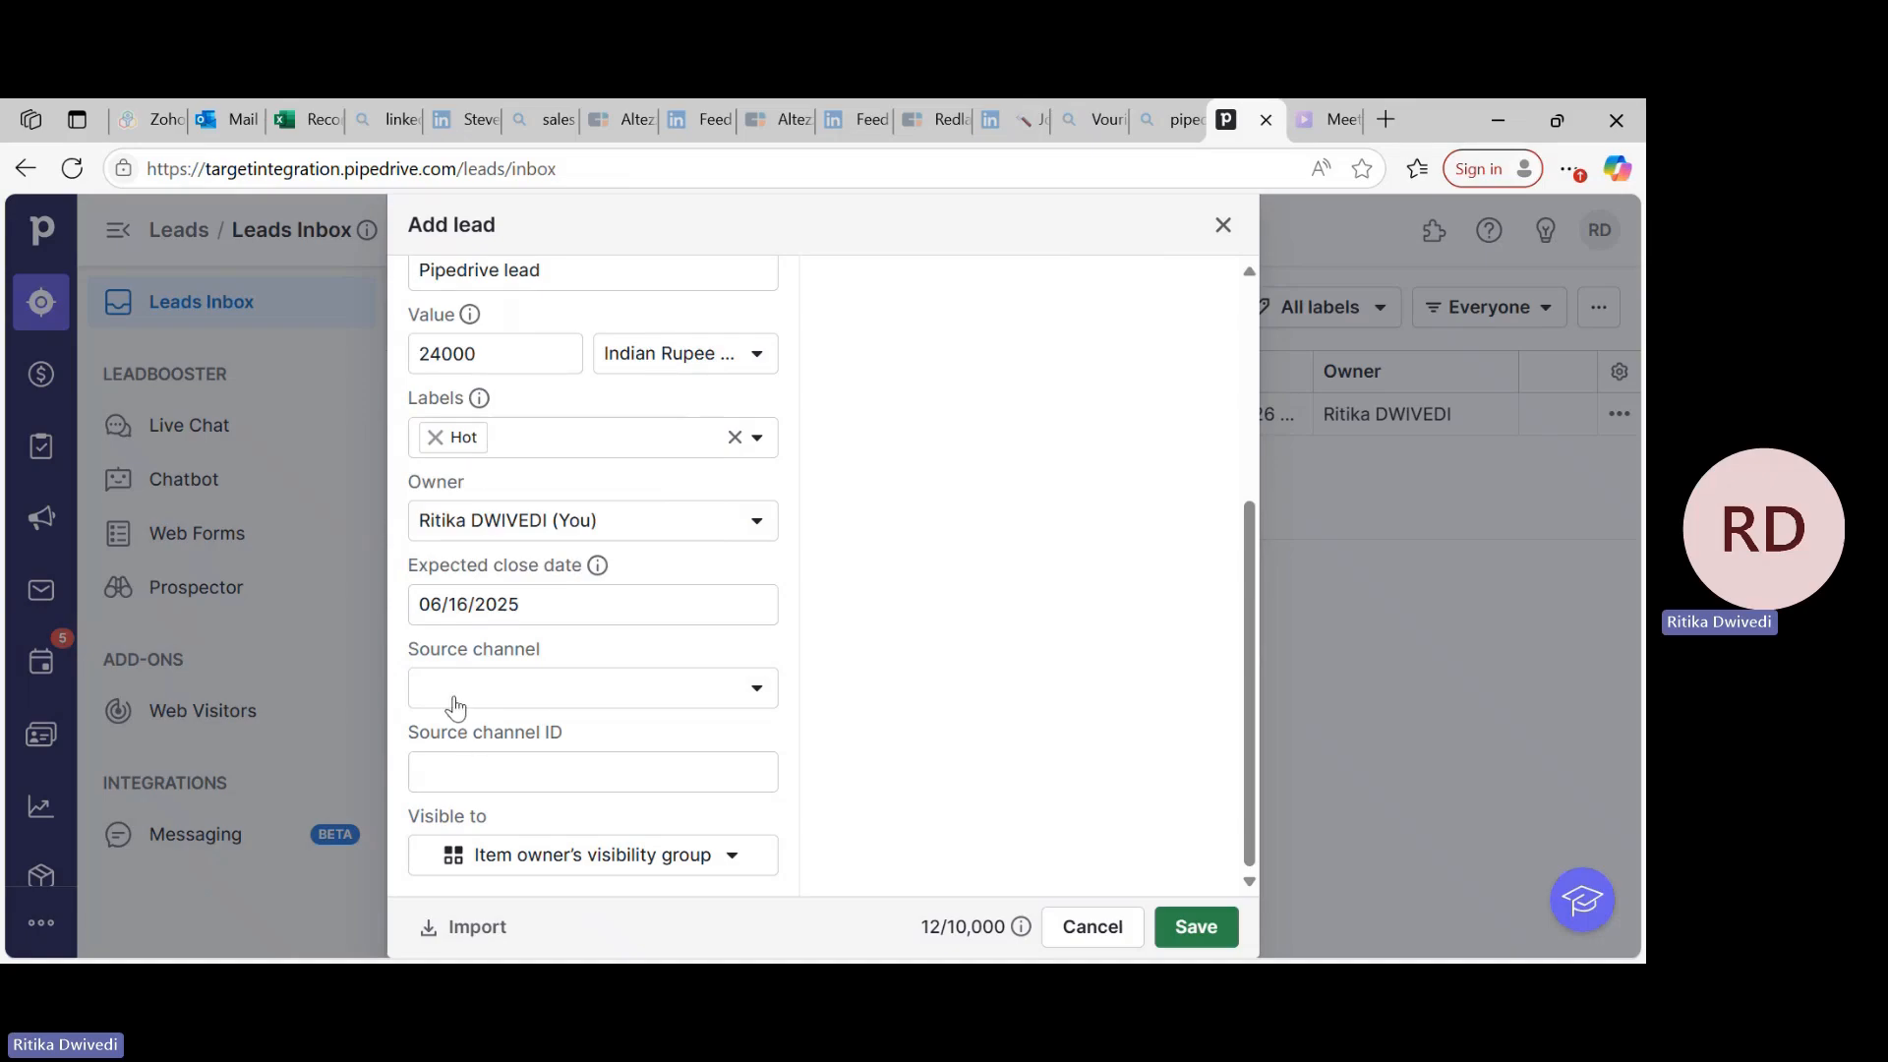
pyautogui.scroll(4, 454, 706)
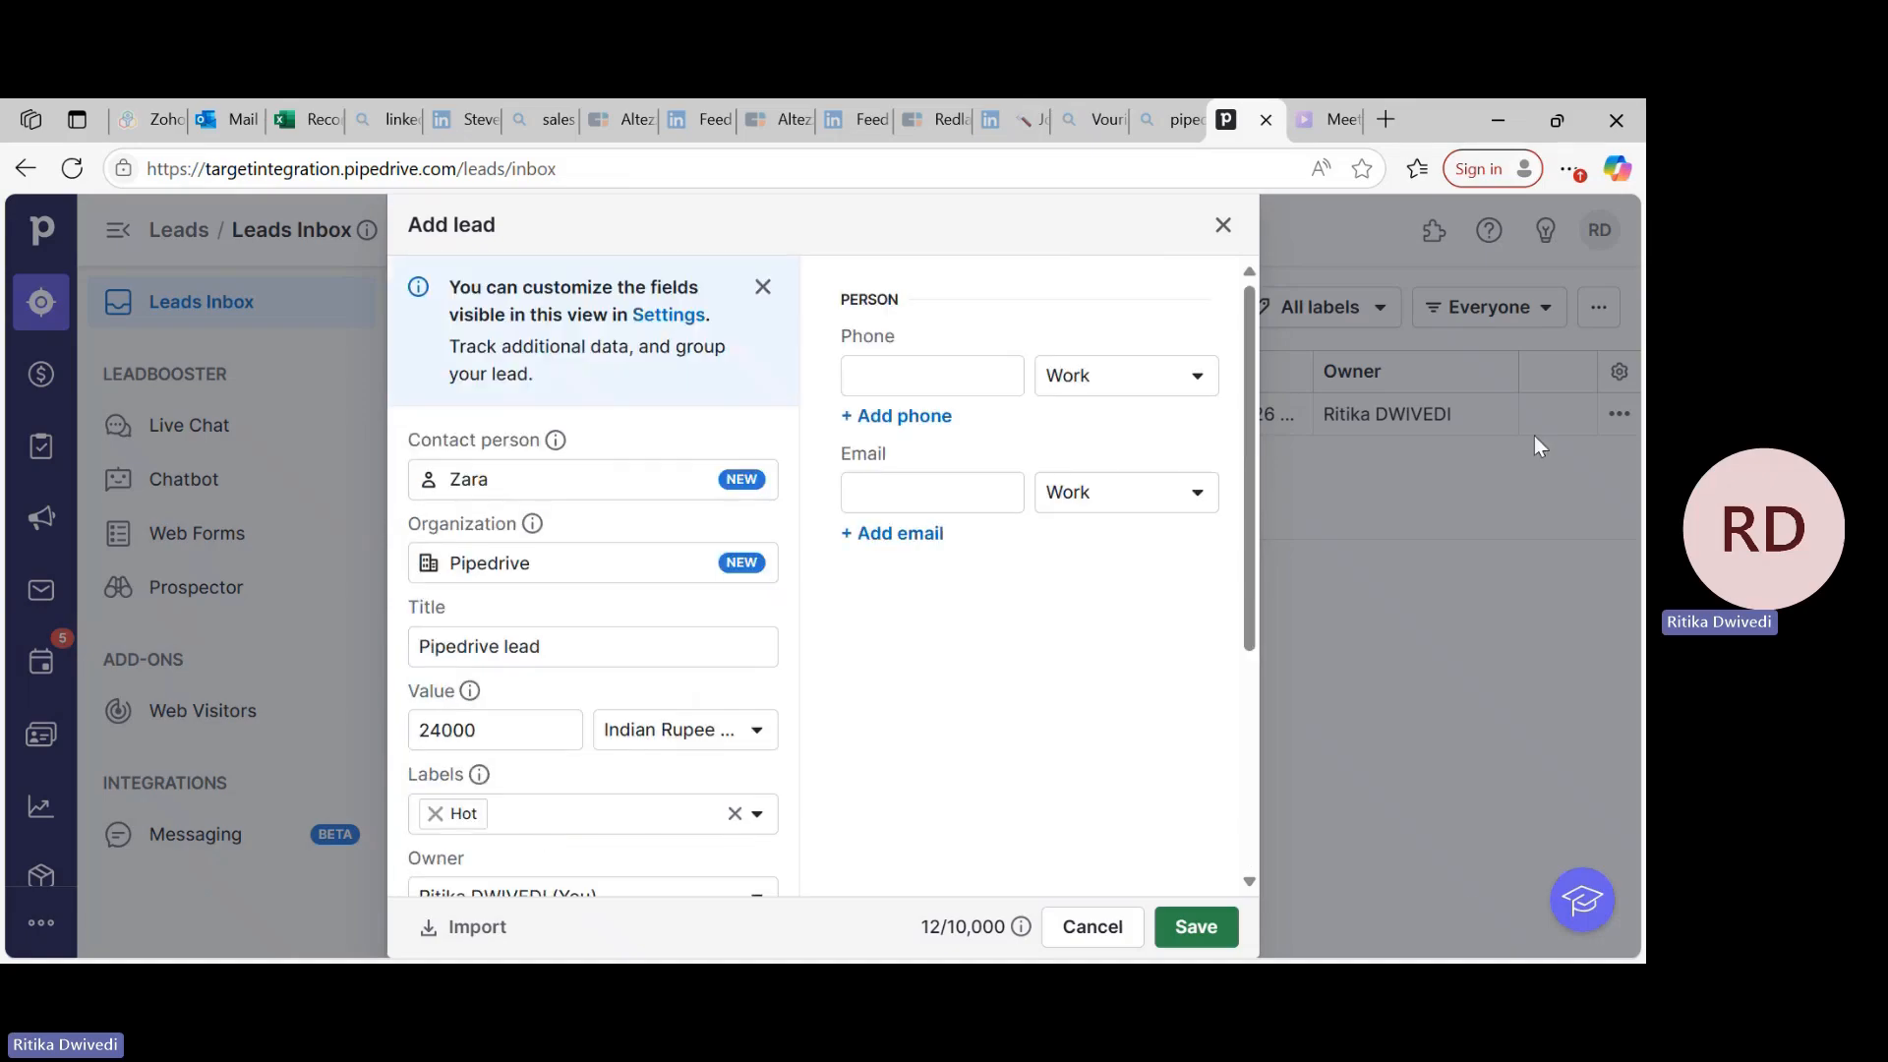
pyautogui.click(1209, 945)
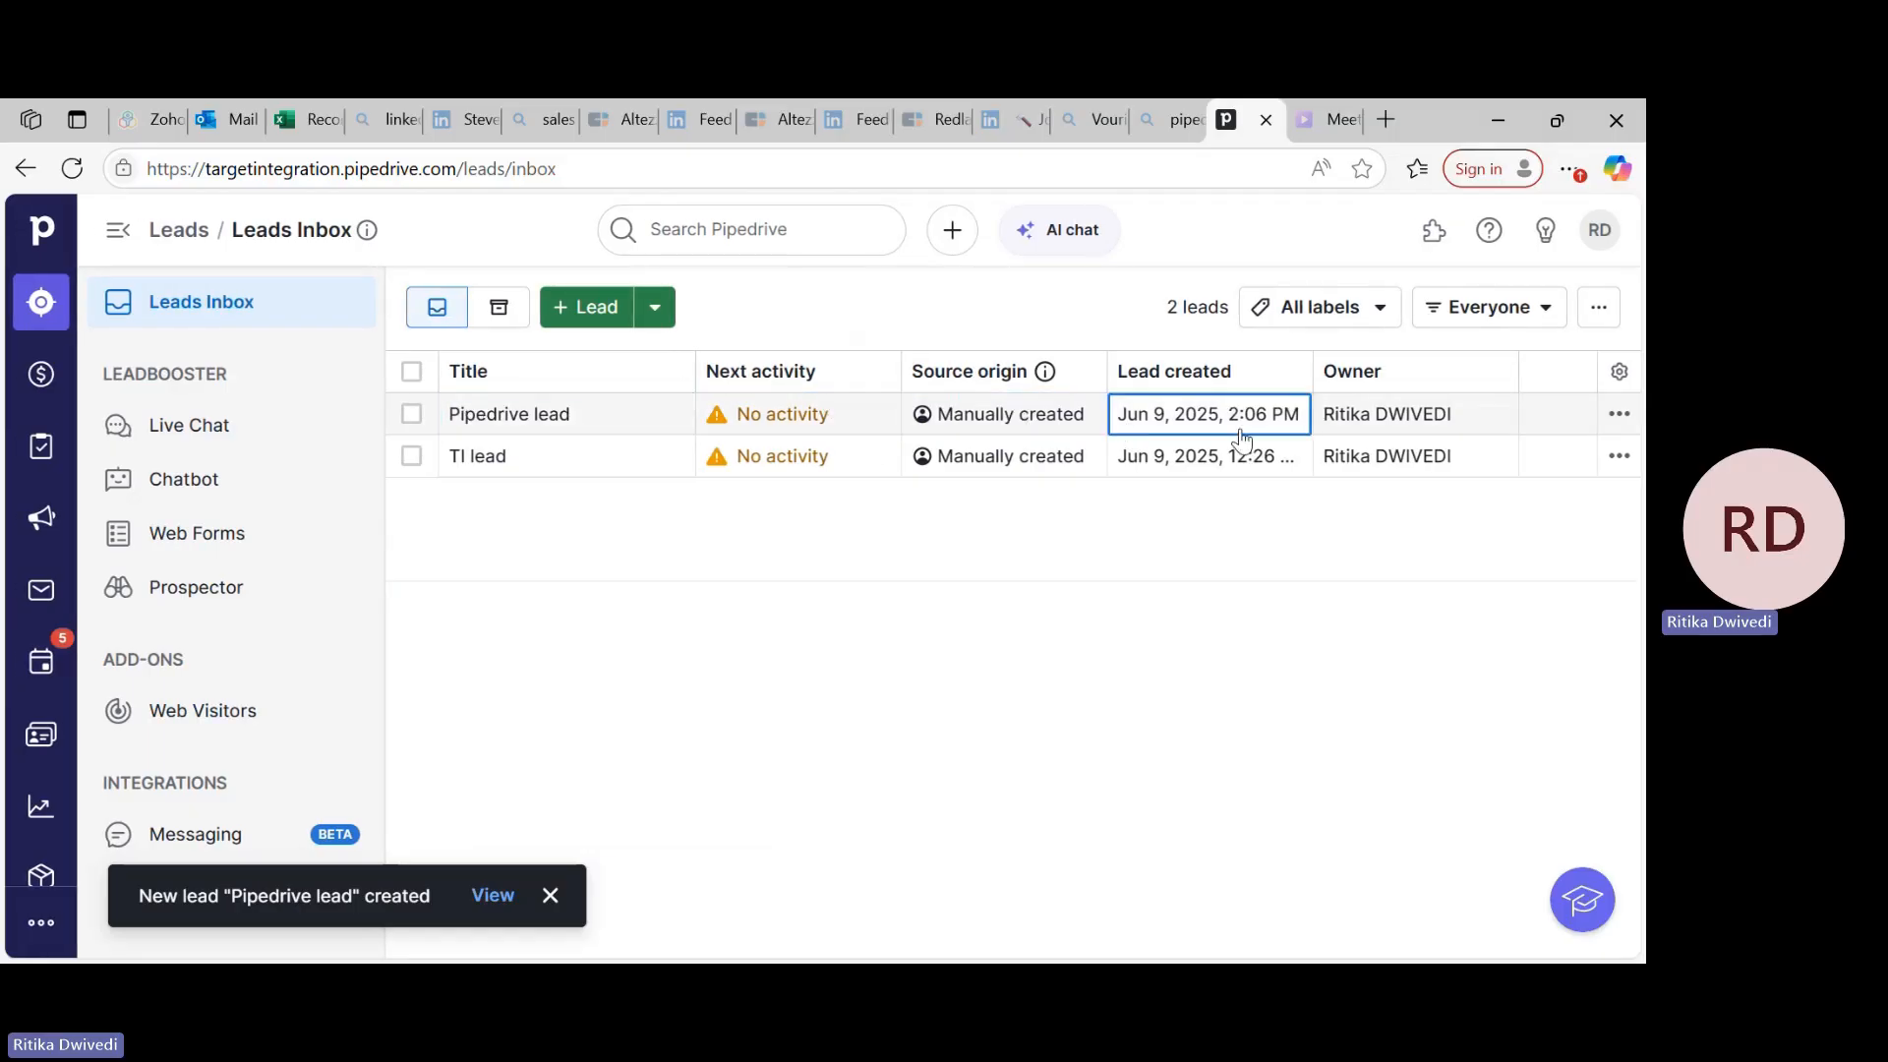
# Start converting the Pipedrive lead to a deal and review the prefilled deal form
pyautogui.click(1622, 423)
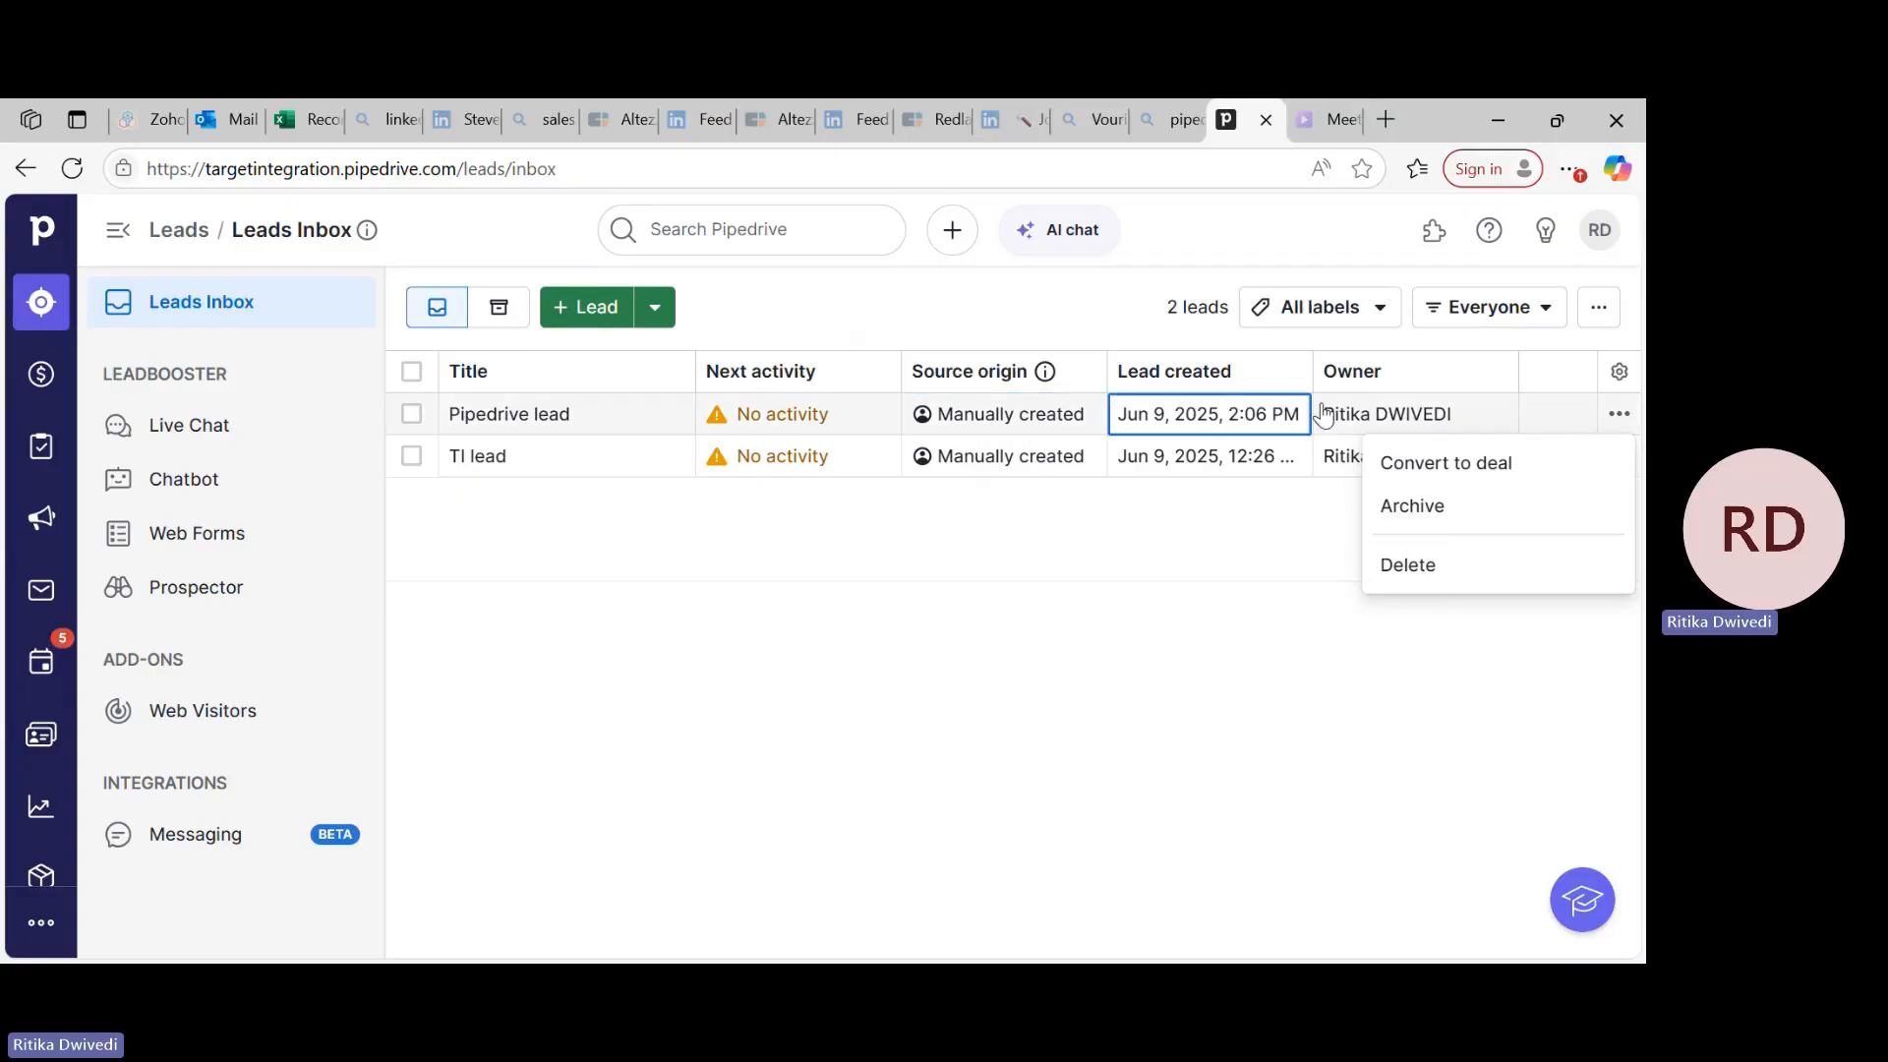
pyautogui.click(1411, 470)
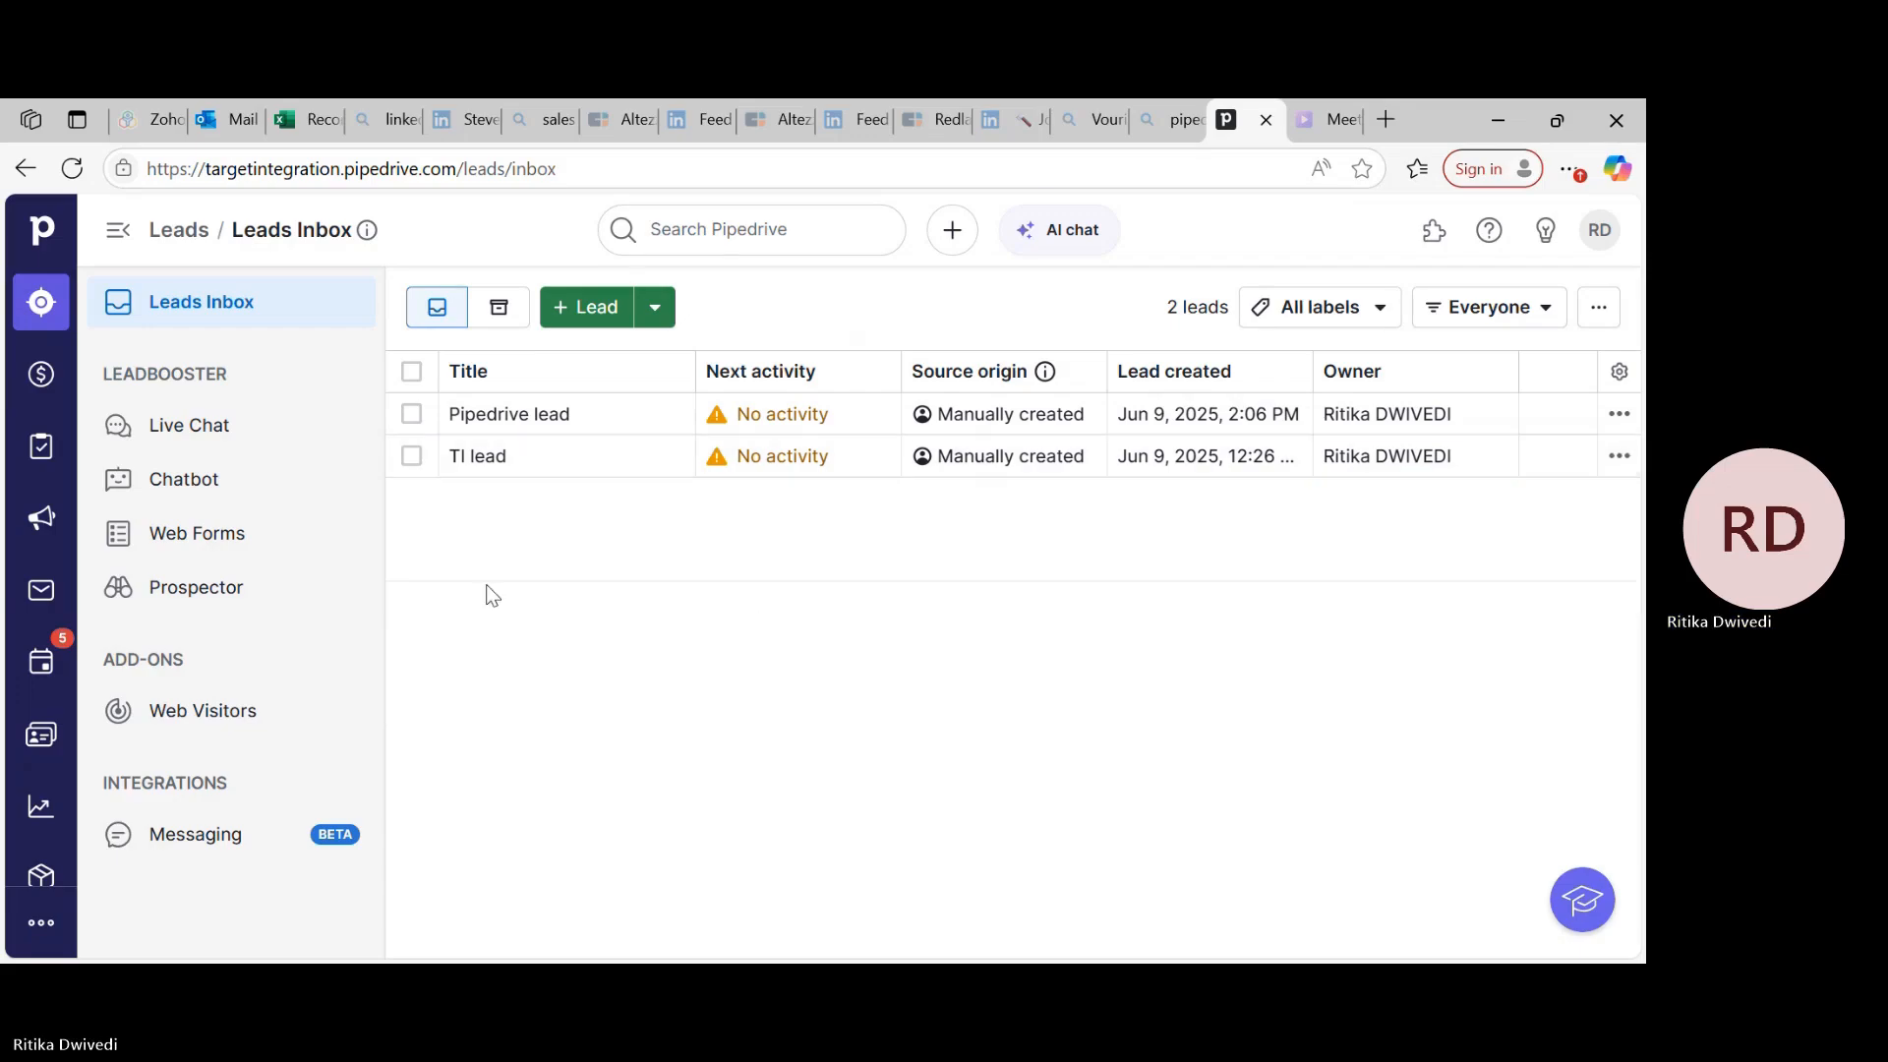
pyautogui.scroll(1, 501, 440)
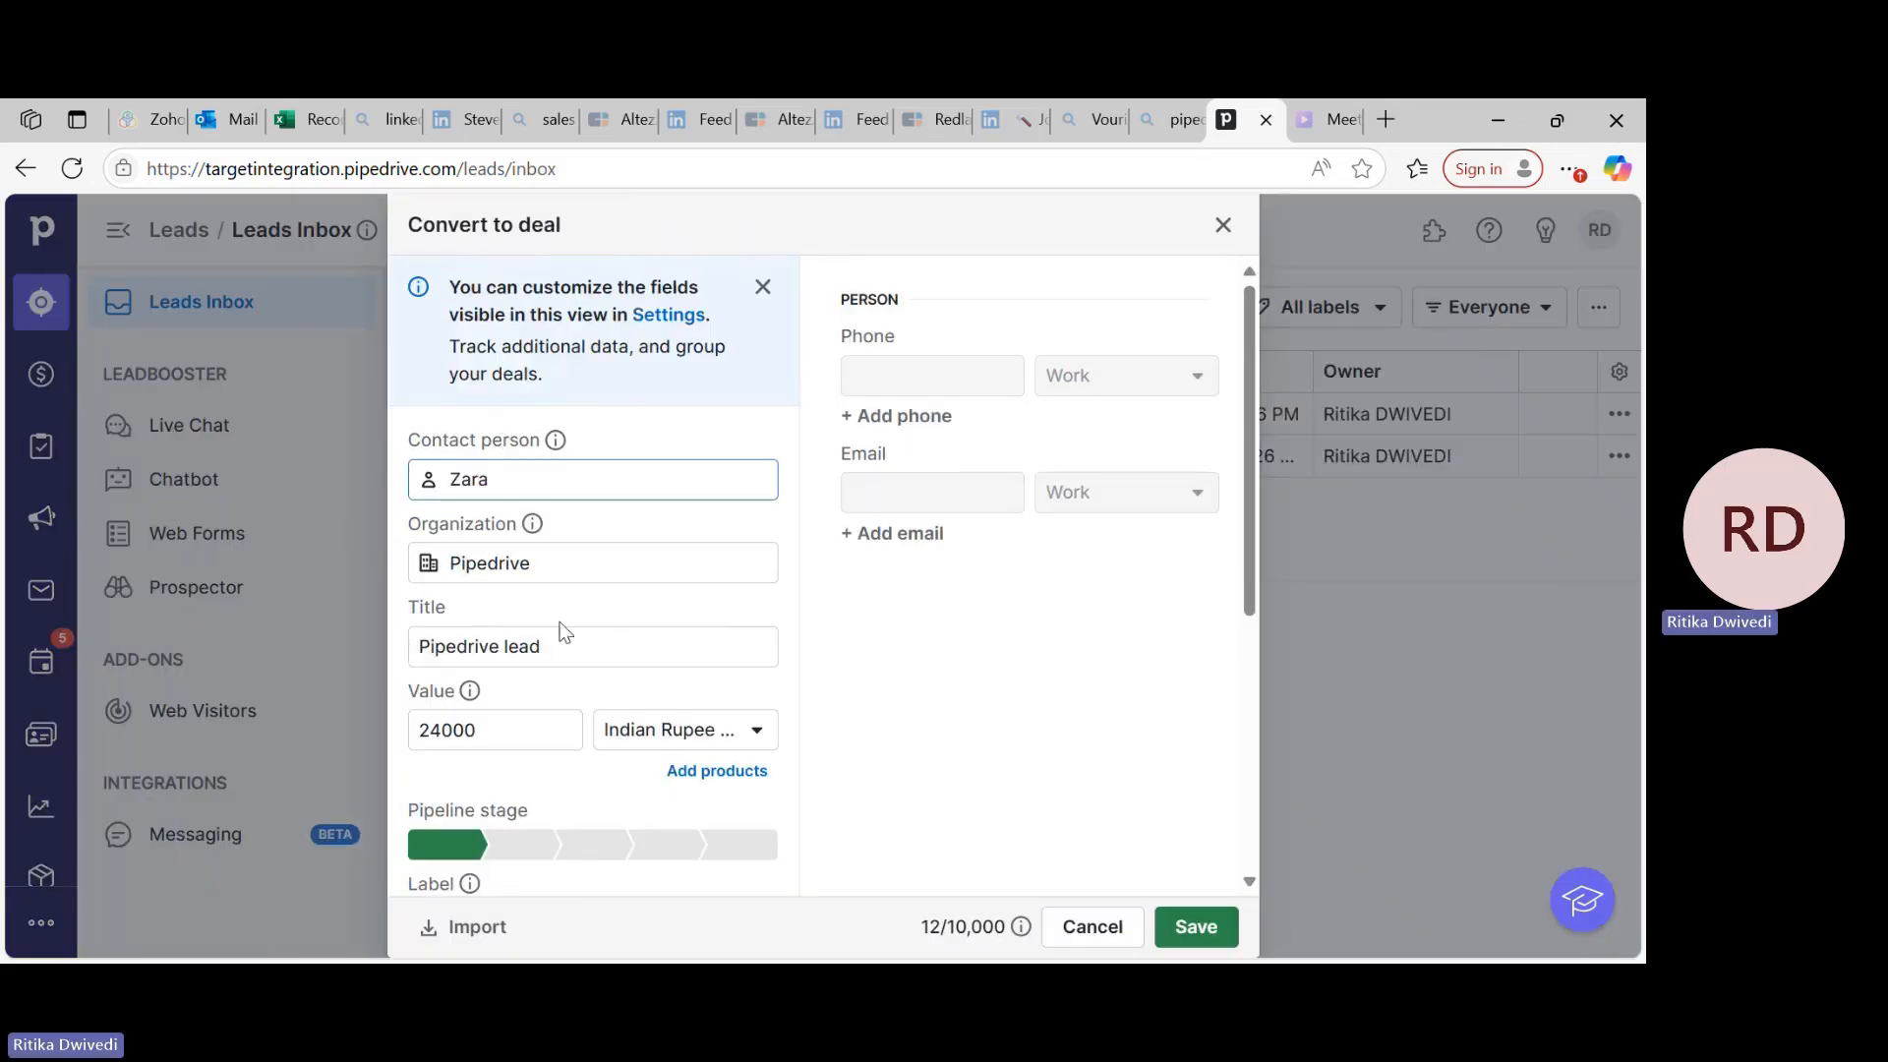
pyautogui.scroll(-2, 462, 713)
pyautogui.scroll(2, 457, 659)
pyautogui.moveTo(407, 224); pyautogui.dragTo(626, 223)
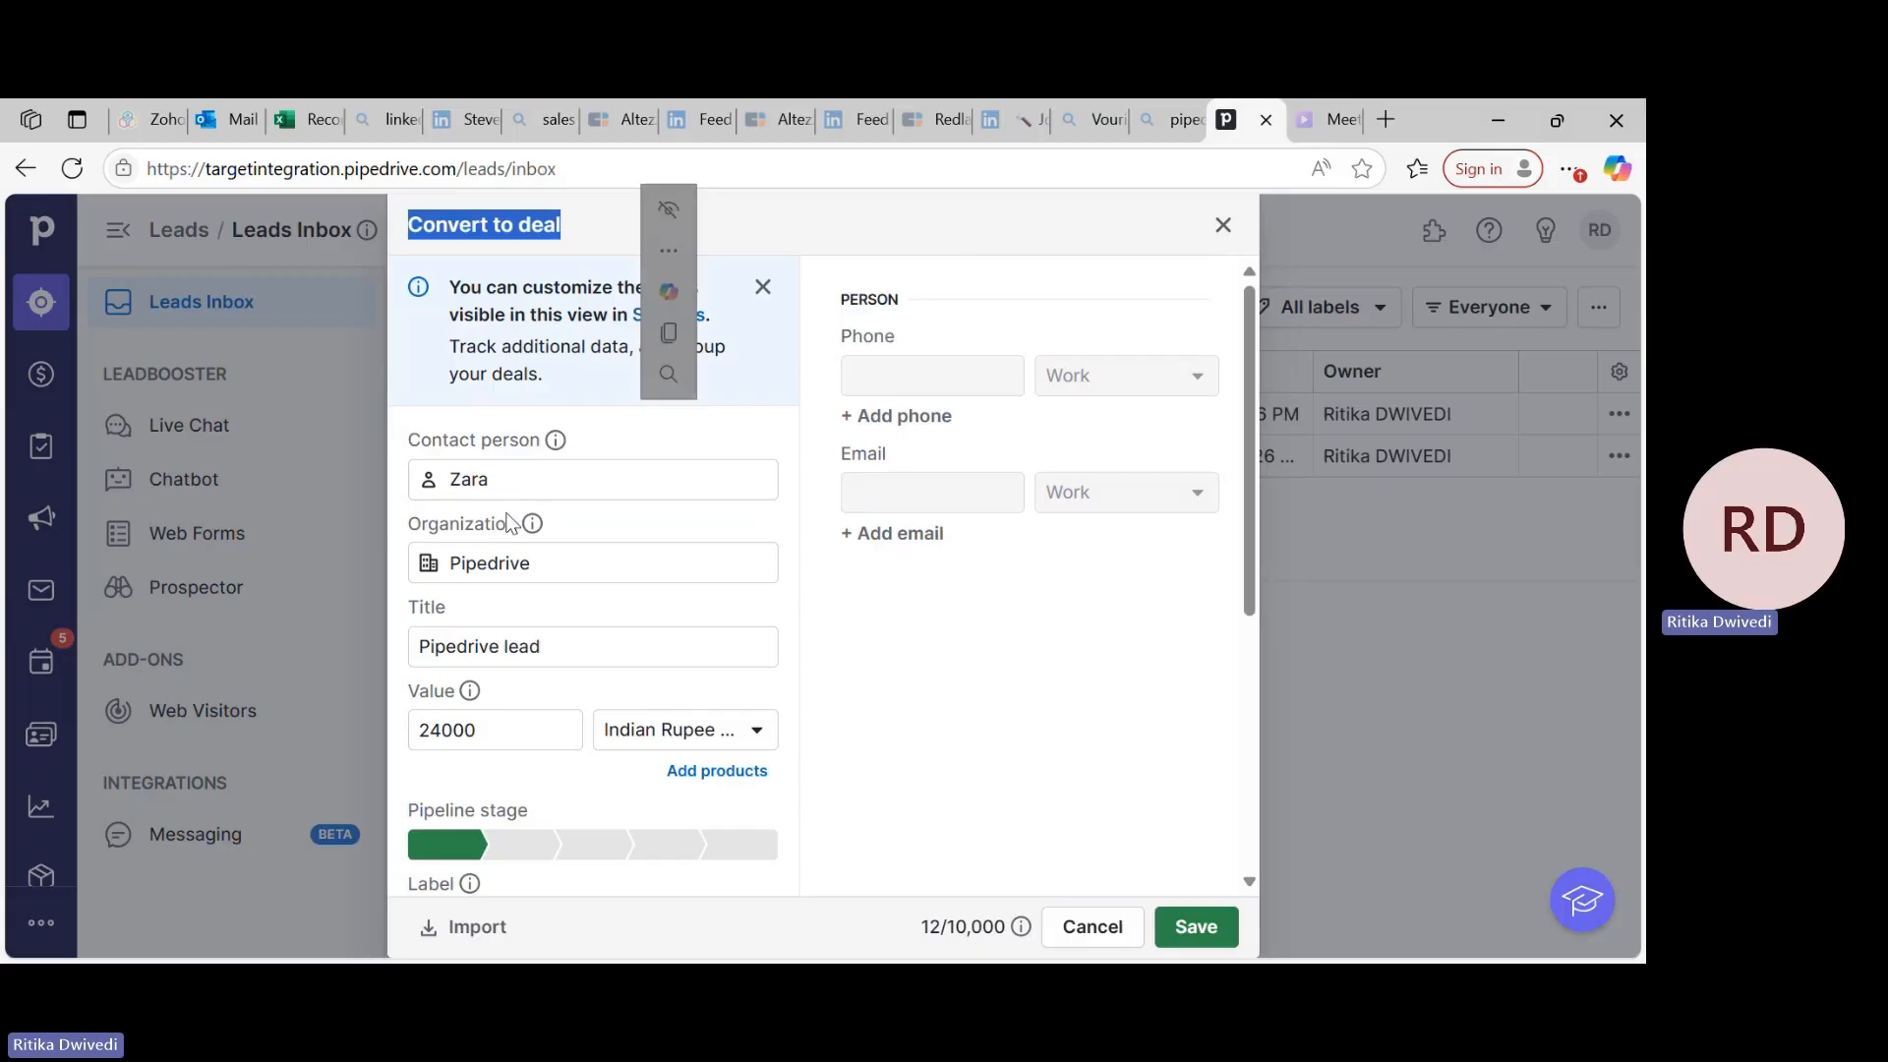
pyautogui.scroll(-1, 531, 639)
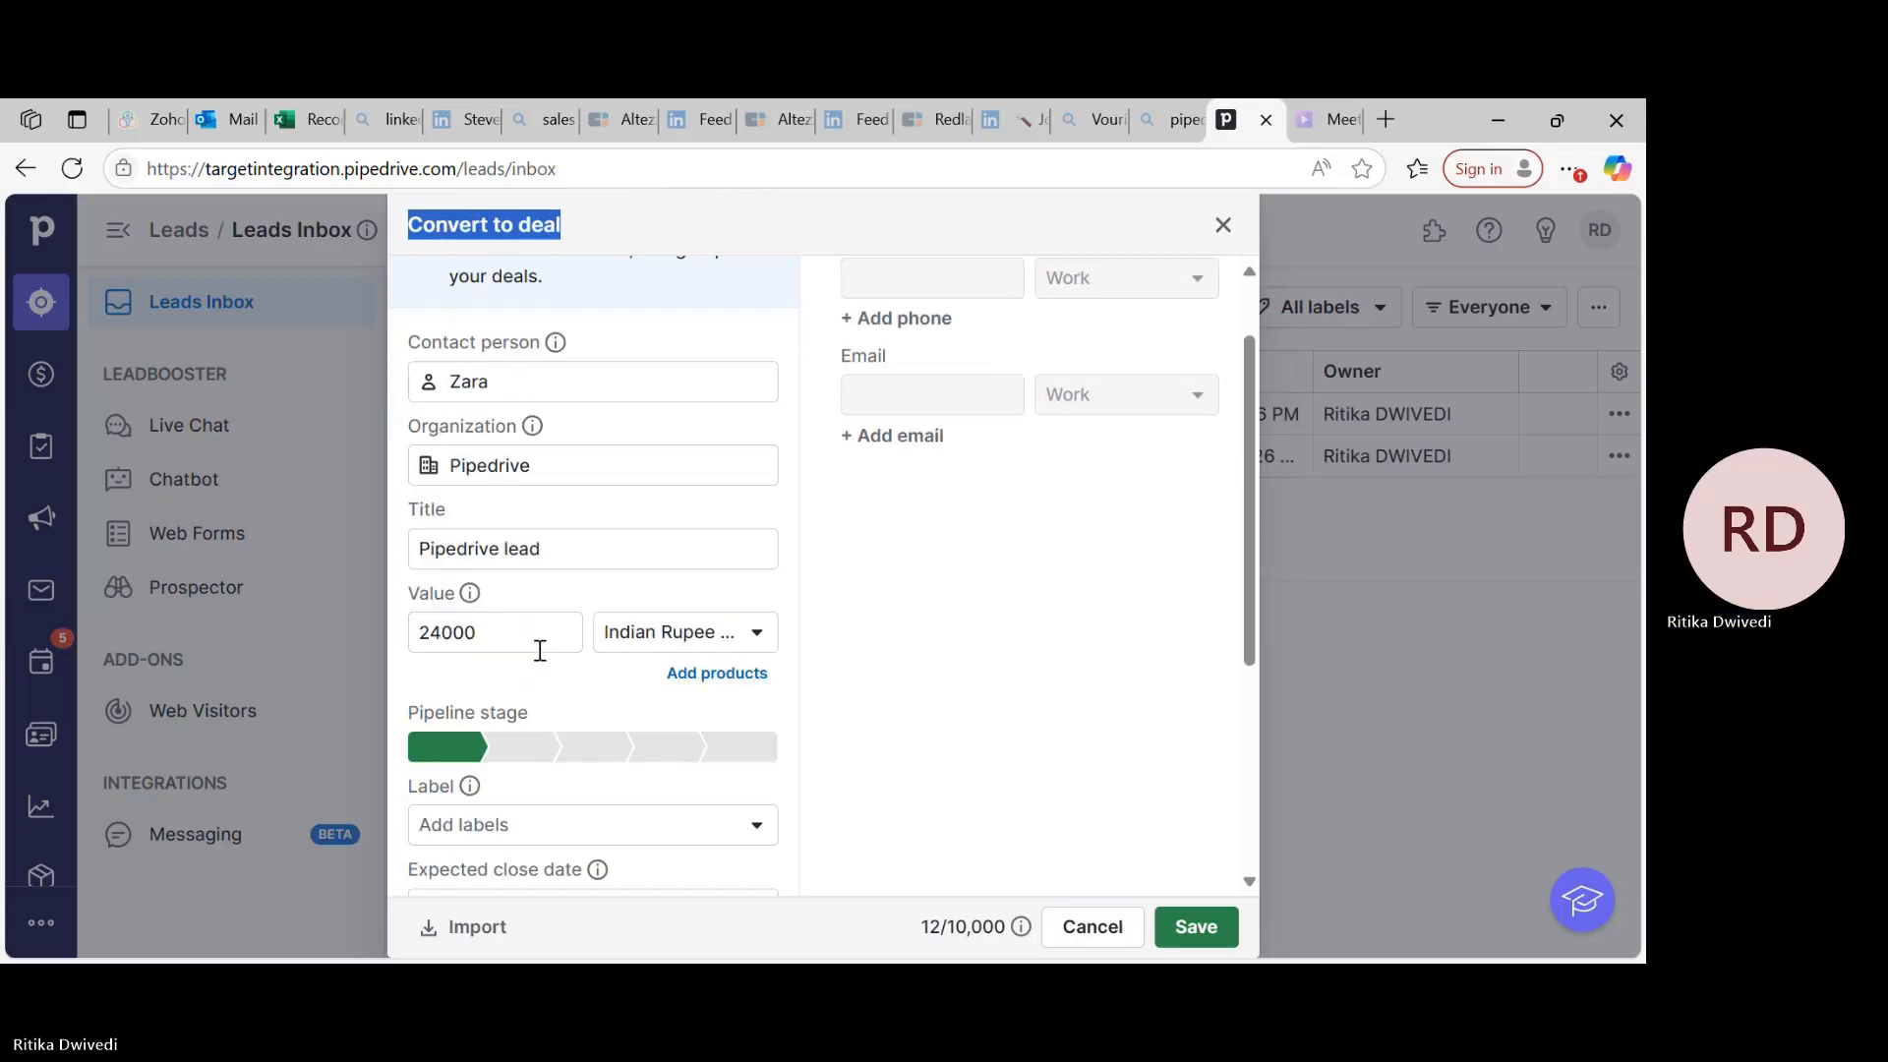
# Set the deal's pipeline stage to Contact Made
pyautogui.click(501, 631)
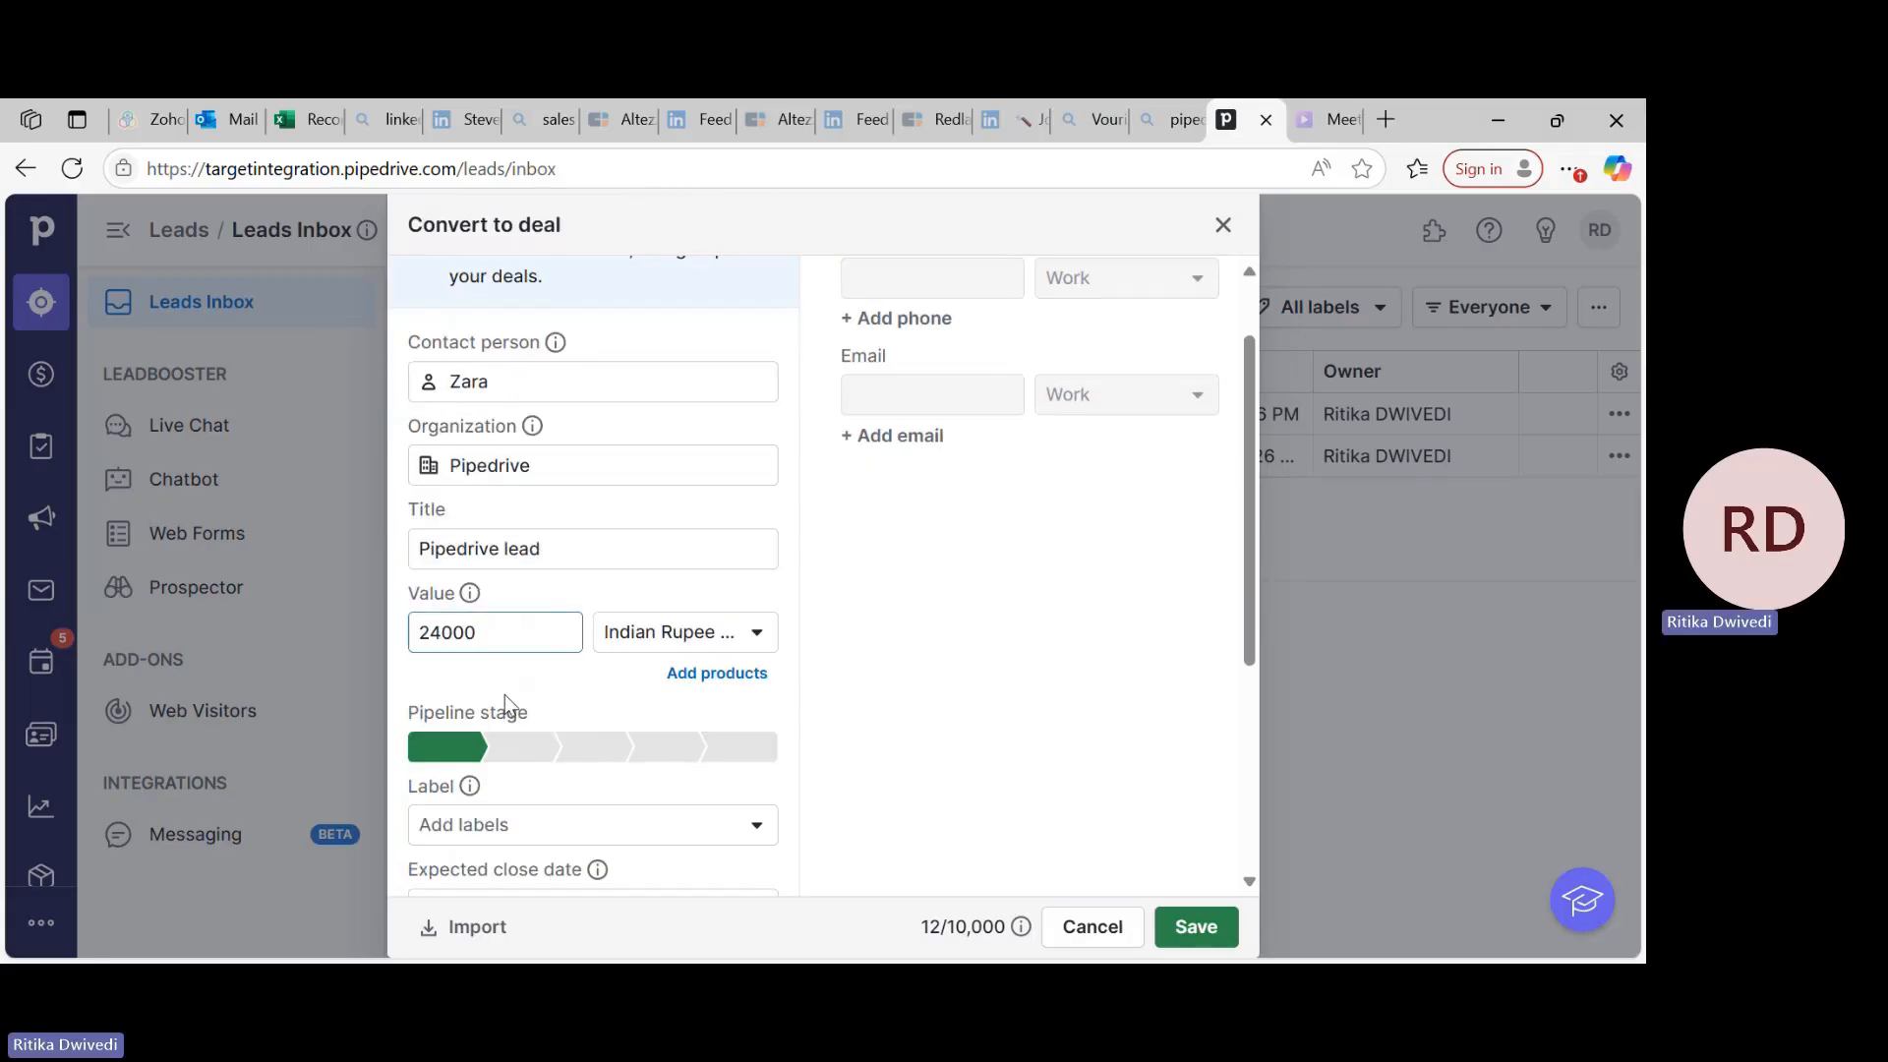
pyautogui.click(505, 697)
pyautogui.scroll(-1, 504, 696)
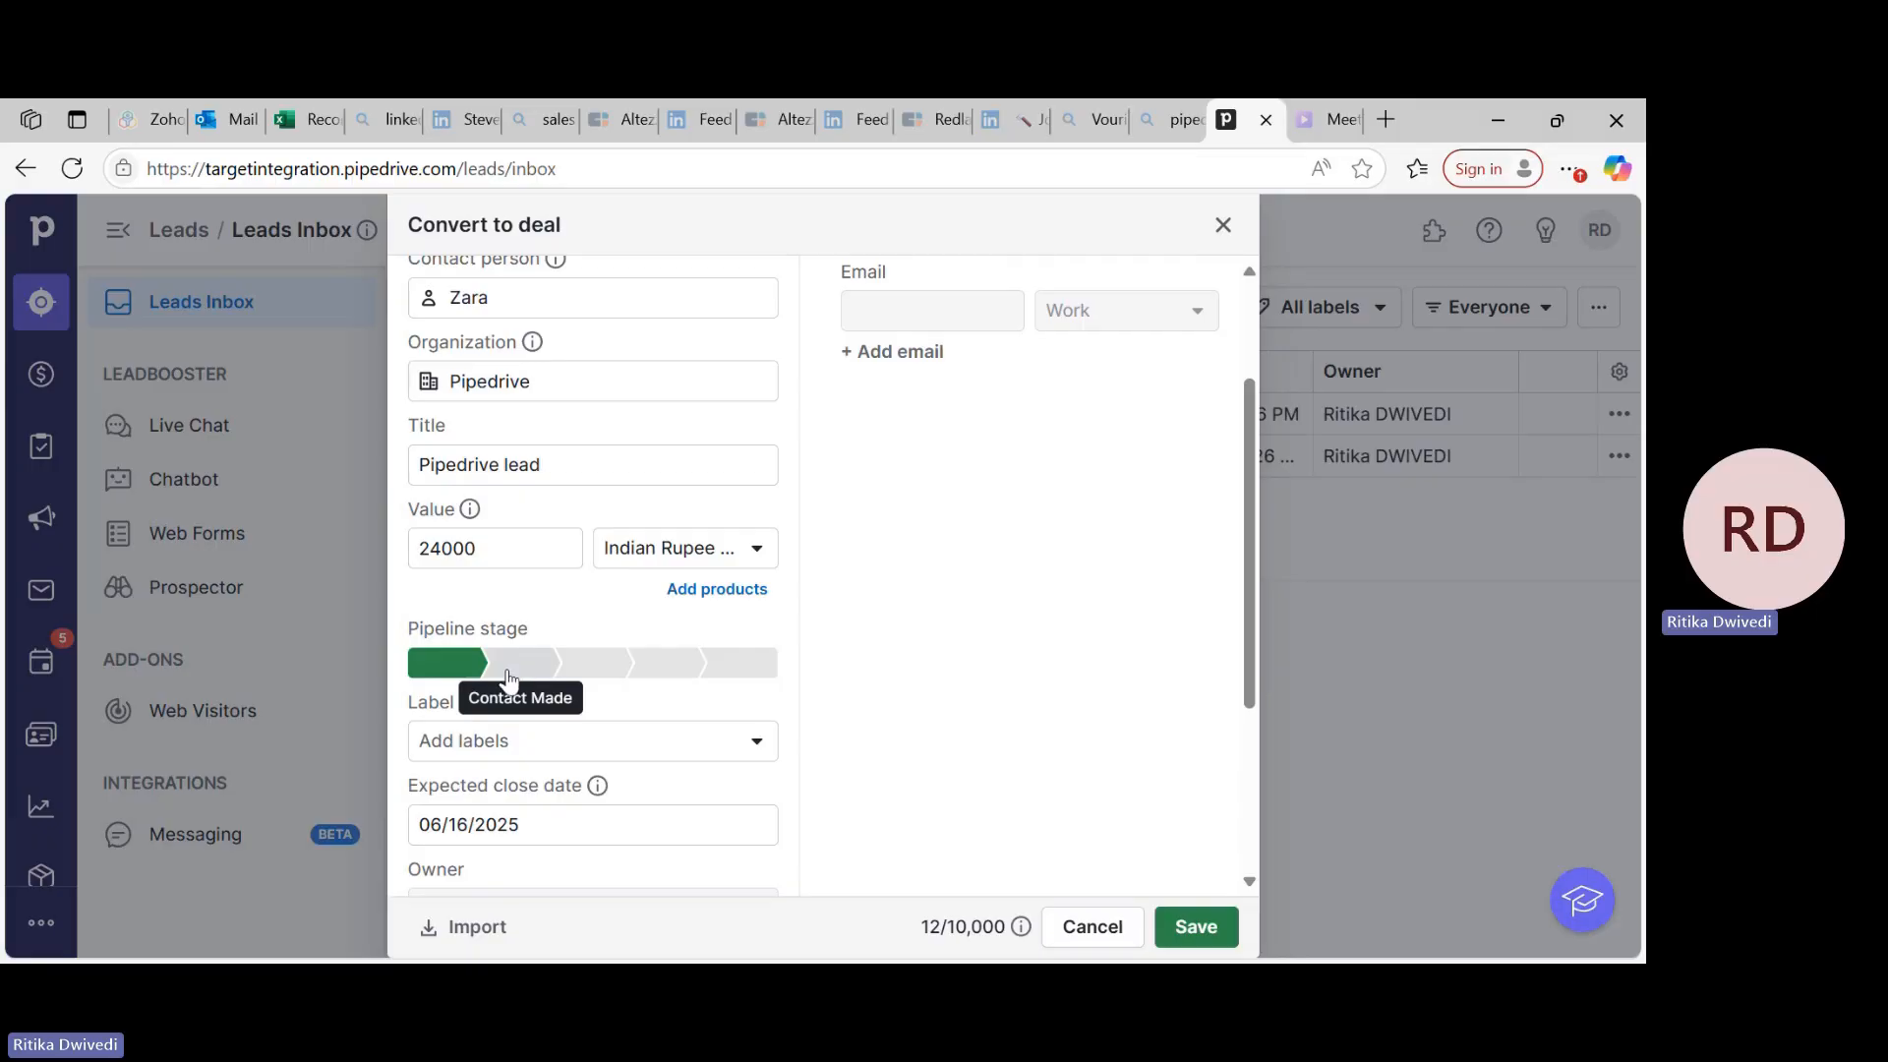
pyautogui.click(512, 676)
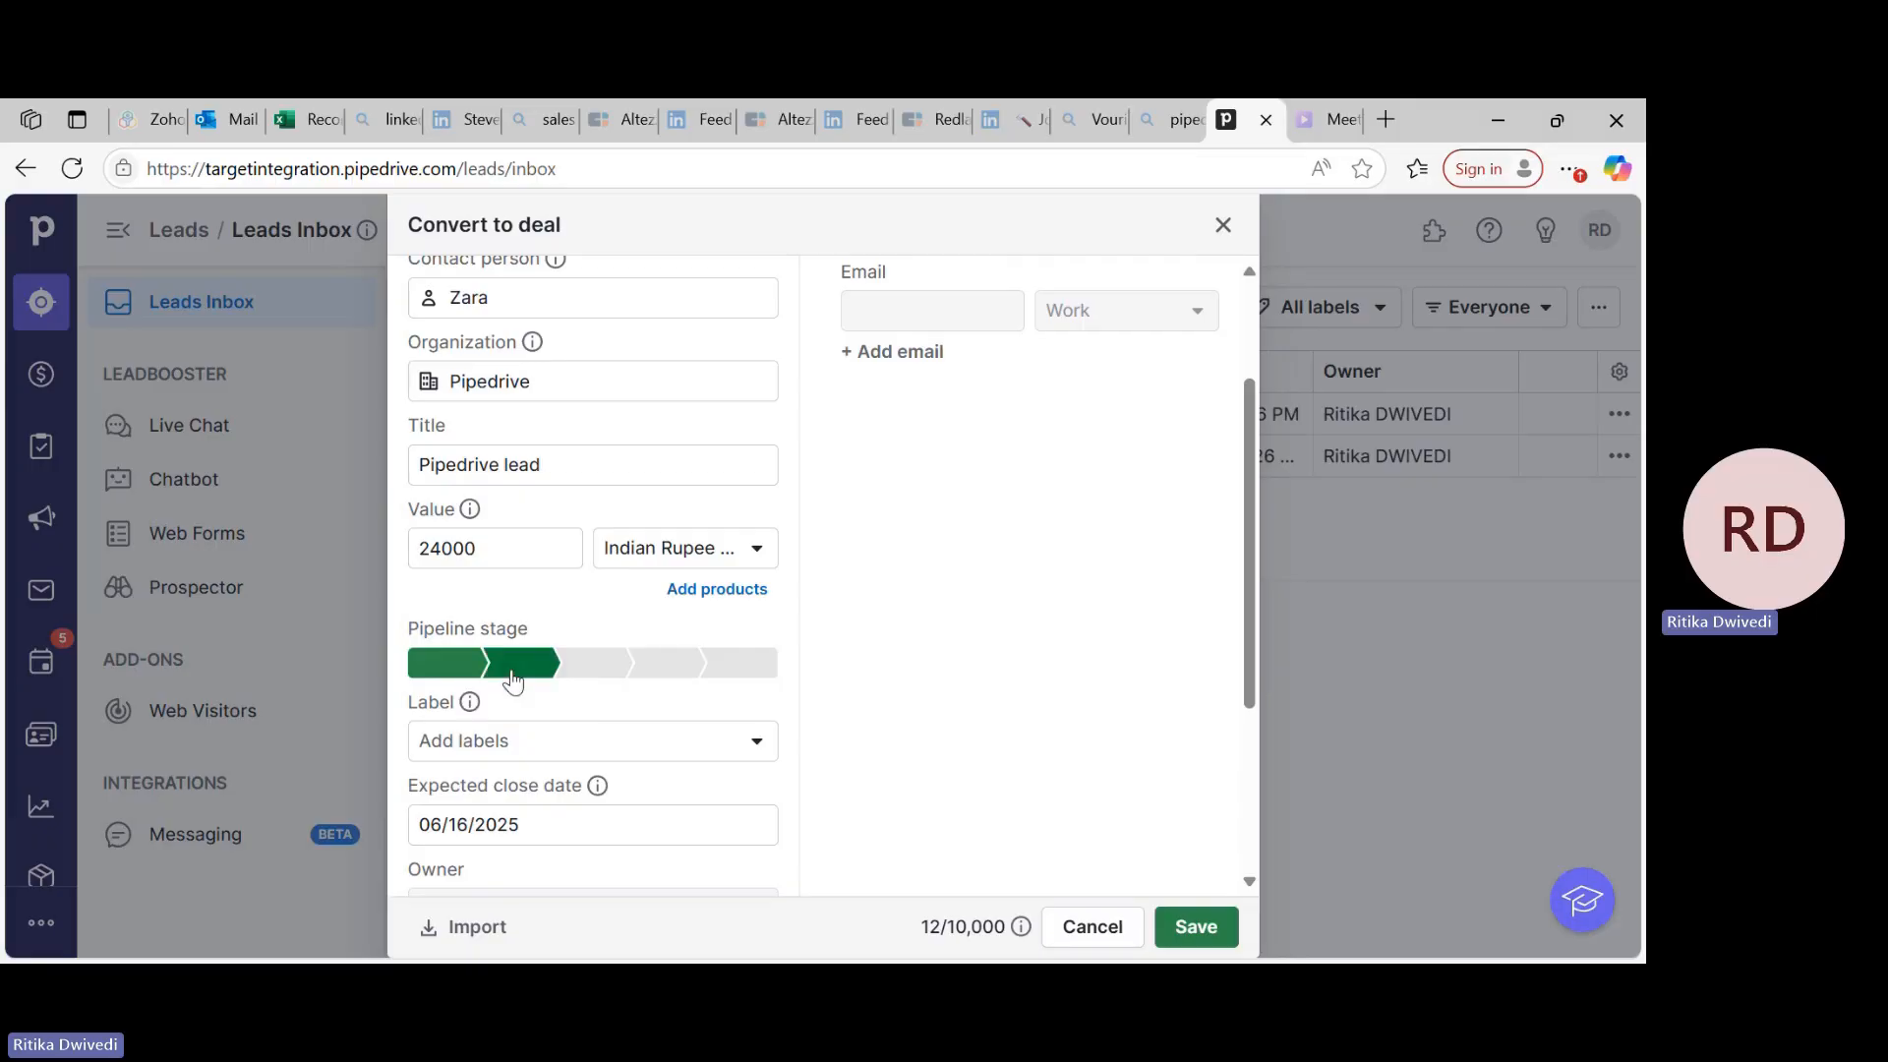
# Advance the deal's pipeline stage one stage at a time to the fifth and last stage
pyautogui.click(594, 679)
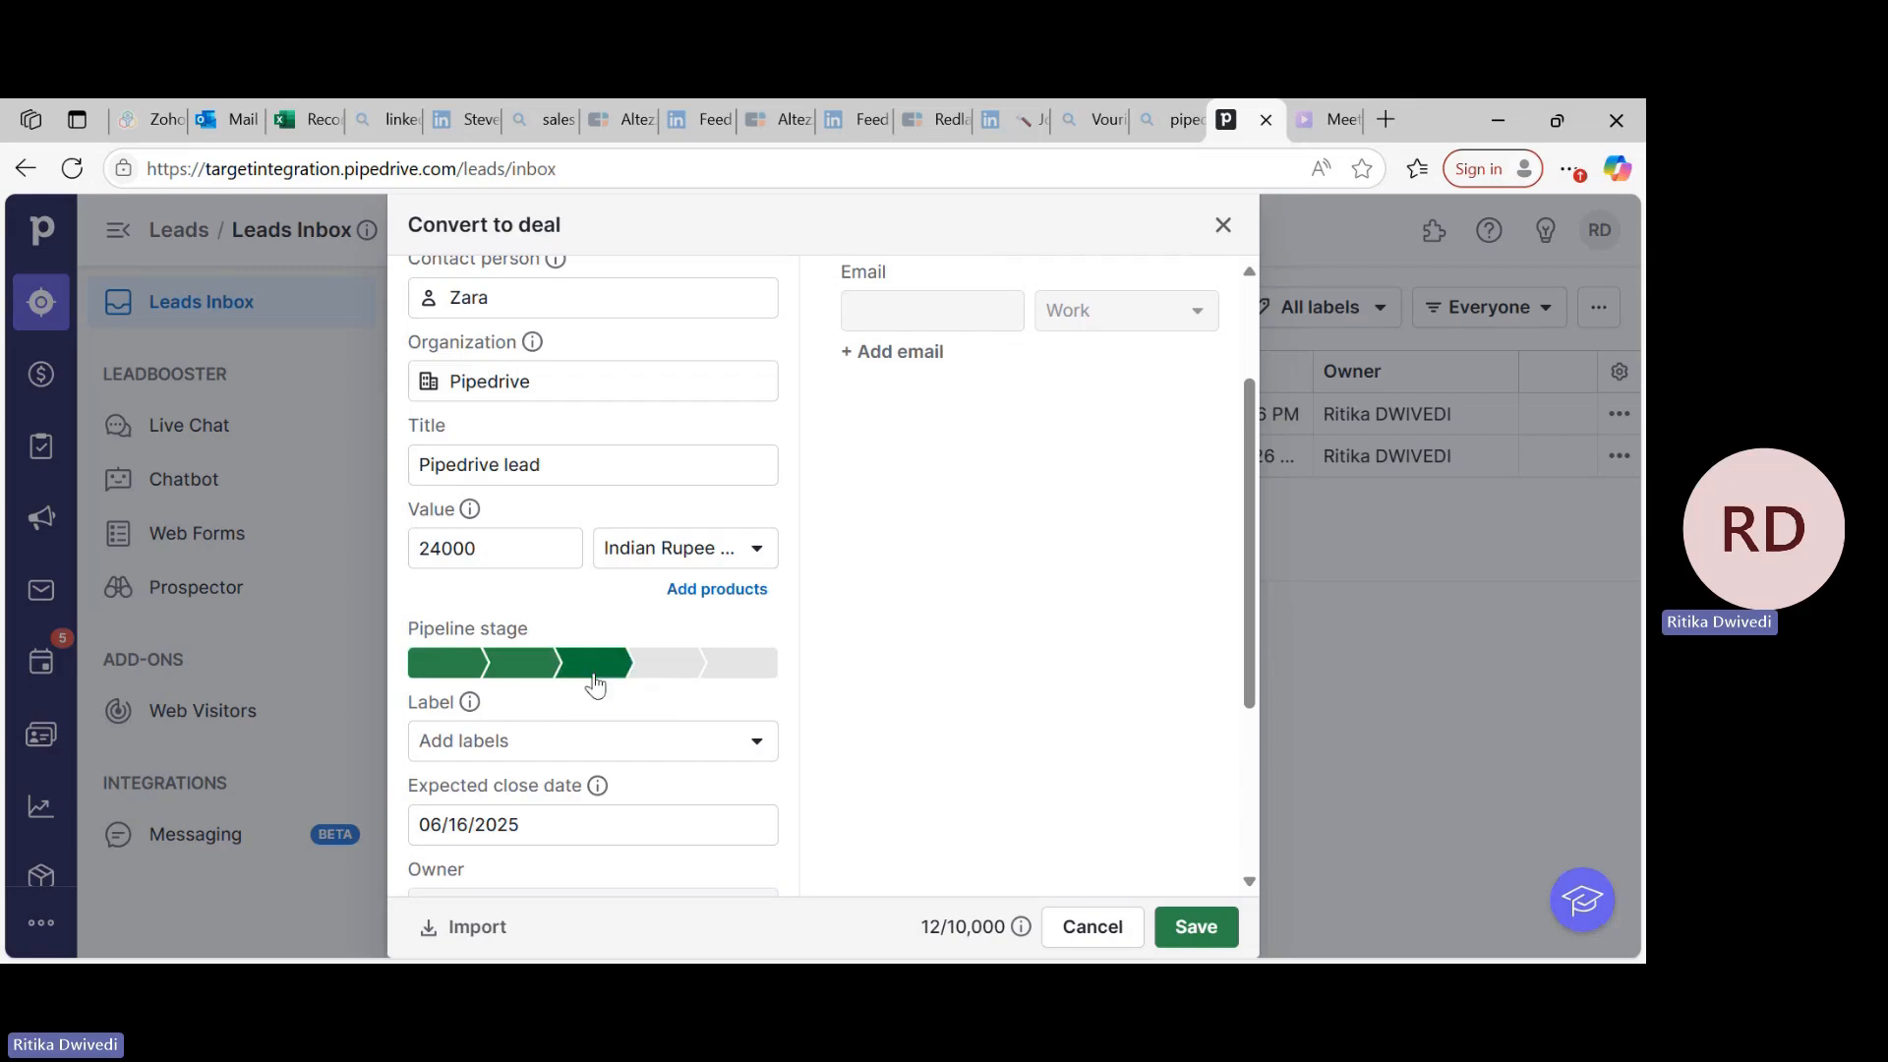
pyautogui.click(670, 681)
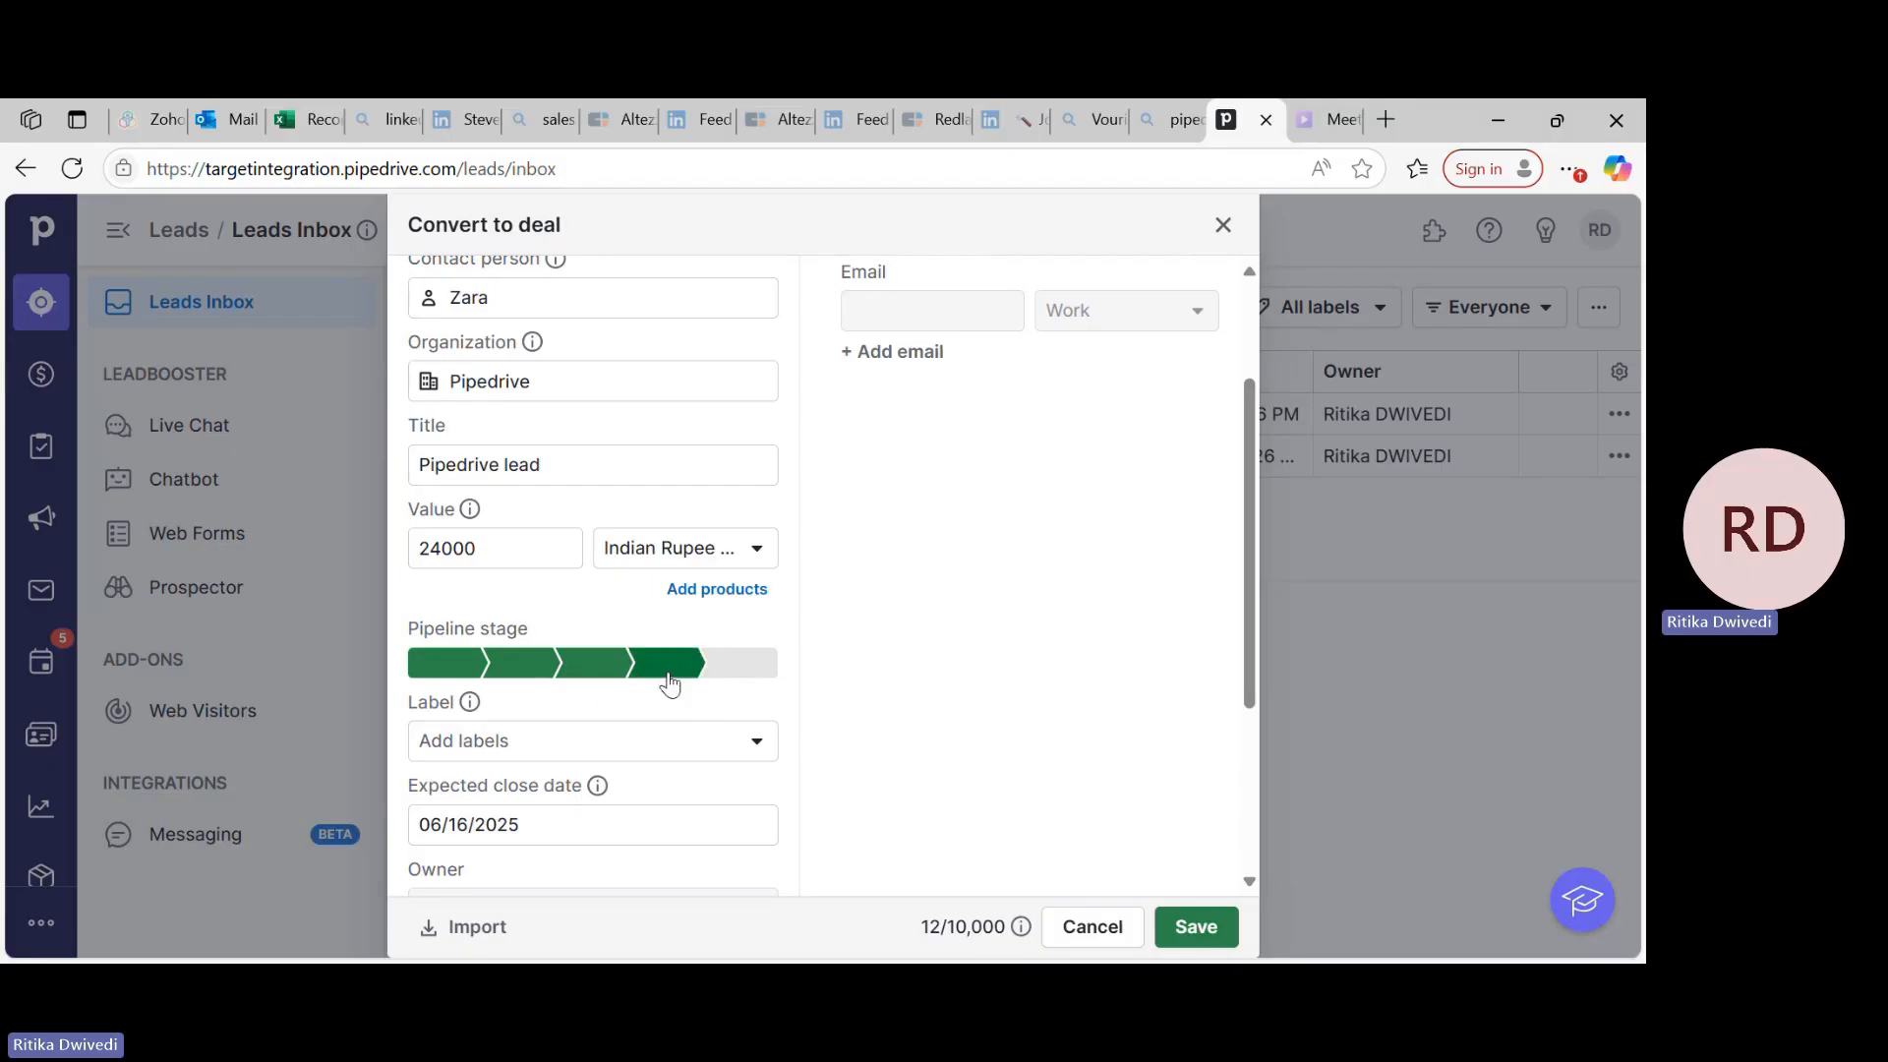
pyautogui.click(740, 675)
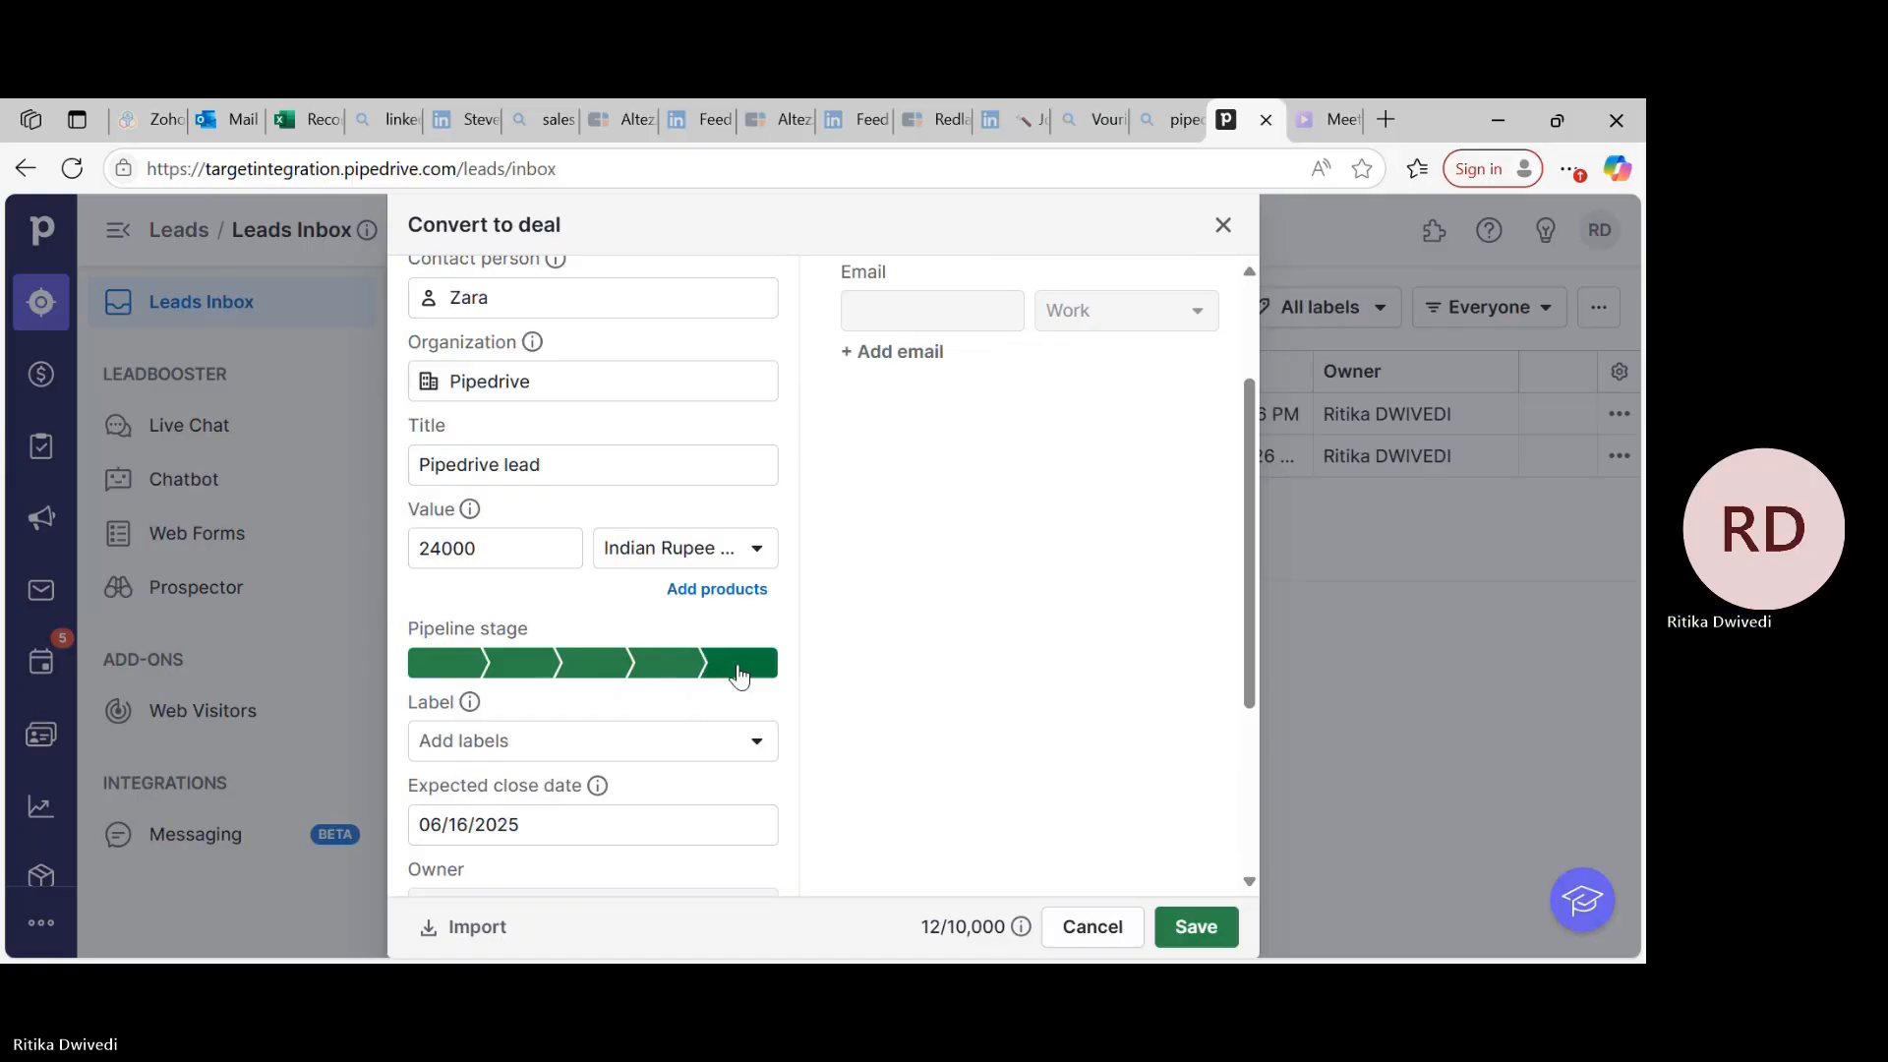
# Check the available deal labels and the remaining form fields, and save the deal to convert the lead
pyautogui.click(482, 745)
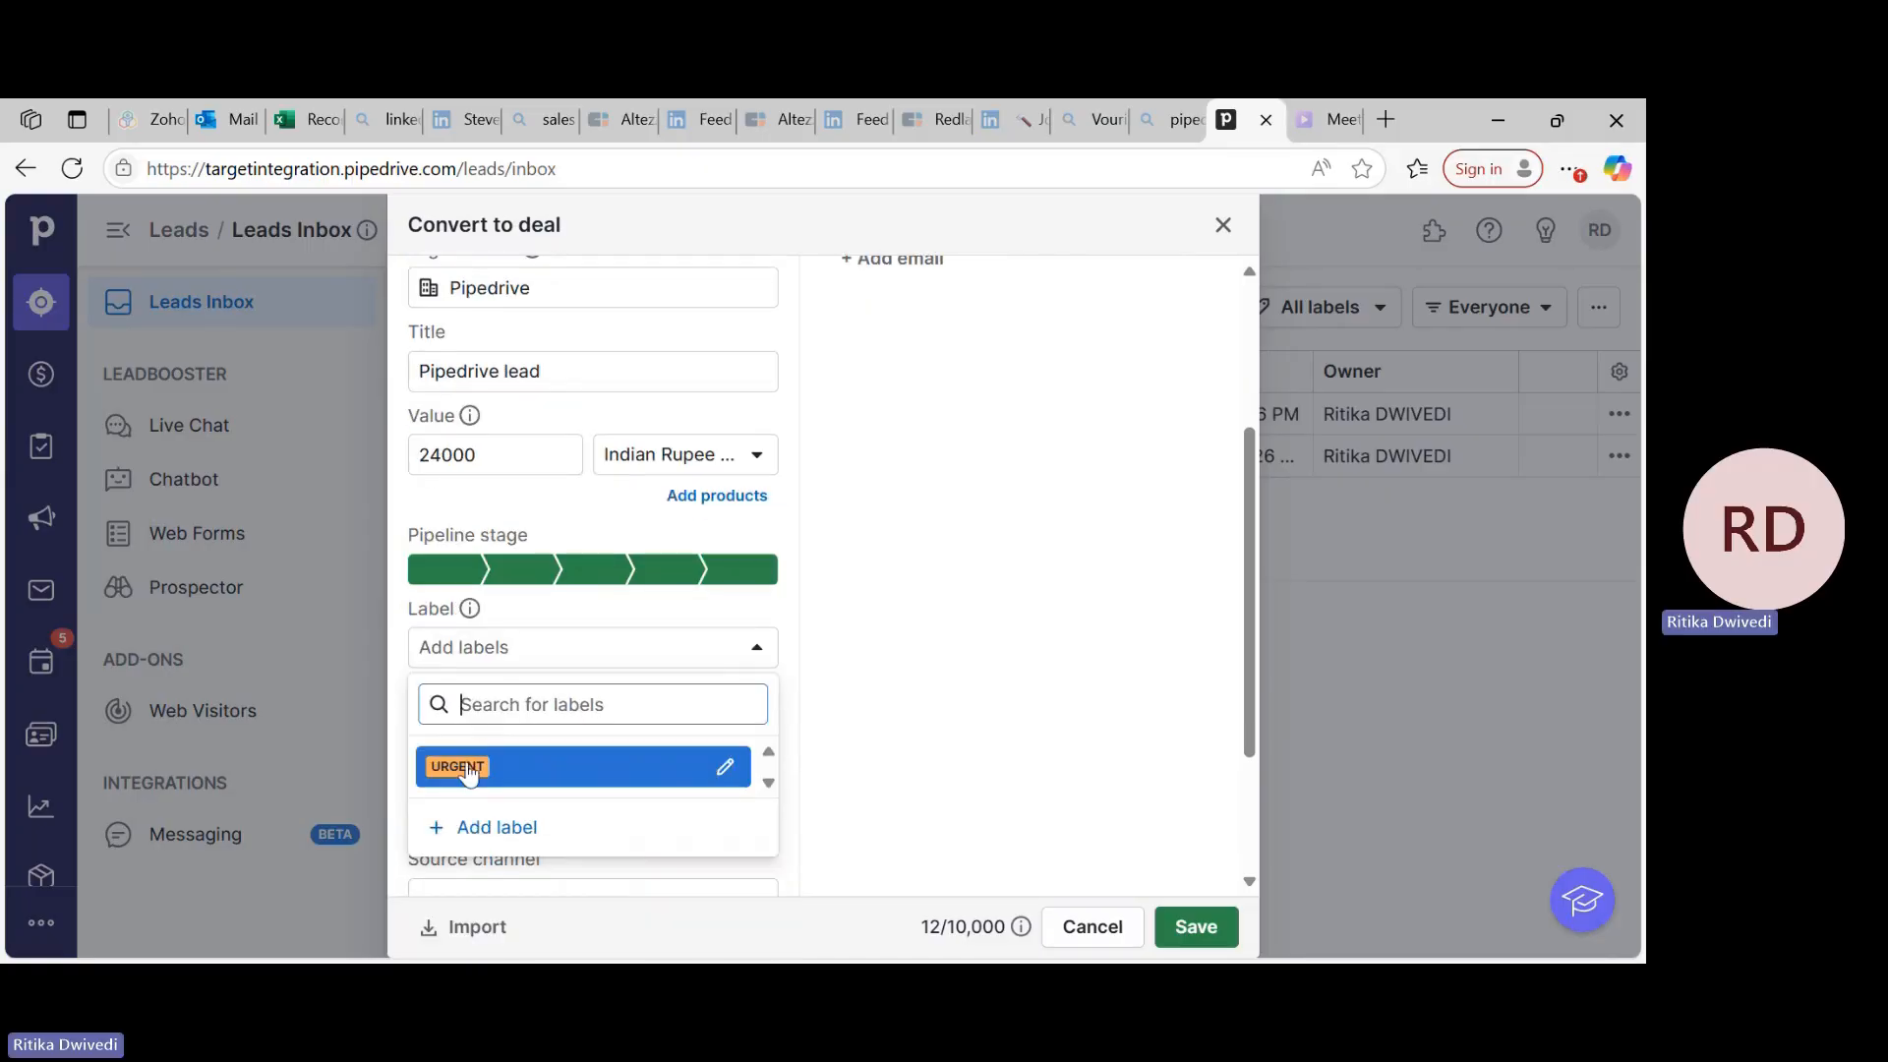
pyautogui.click(871, 749)
pyautogui.scroll(-2, 576, 777)
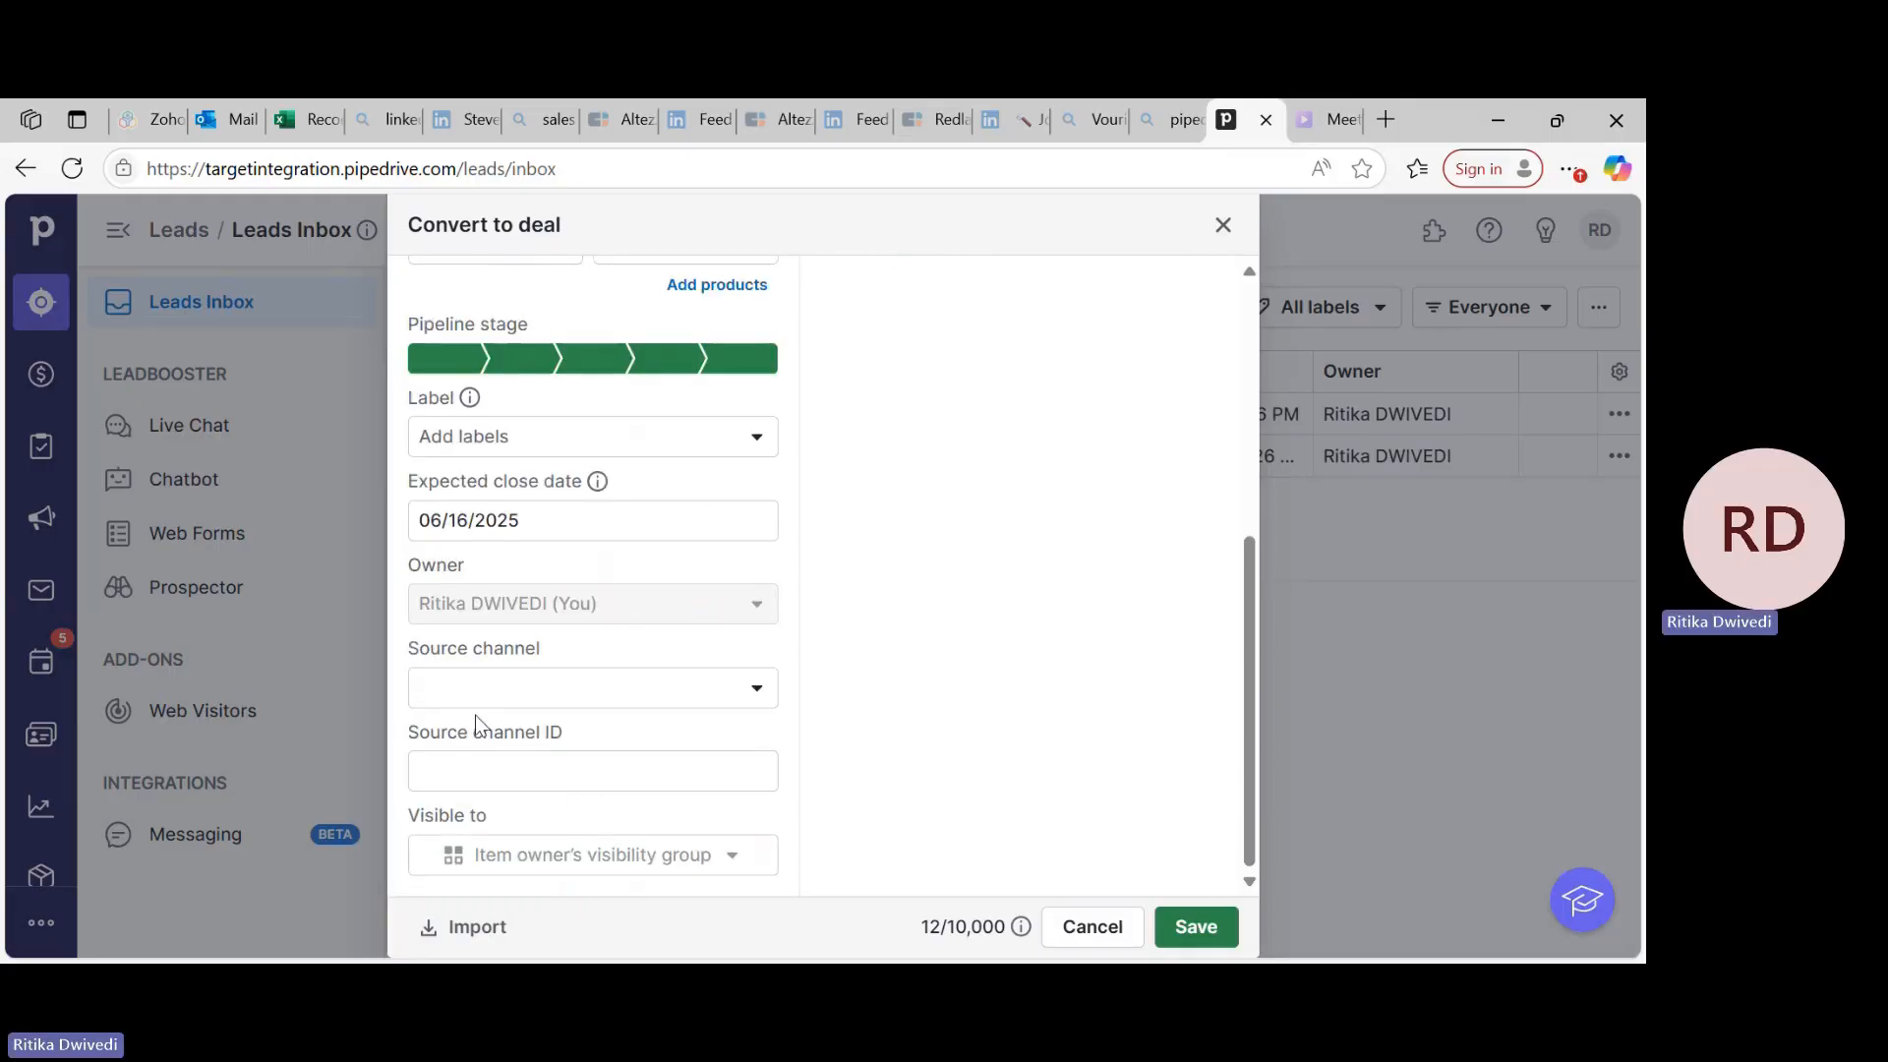
pyautogui.scroll(5, 691, 682)
pyautogui.scroll(-5, 691, 682)
pyautogui.scroll(6, 716, 511)
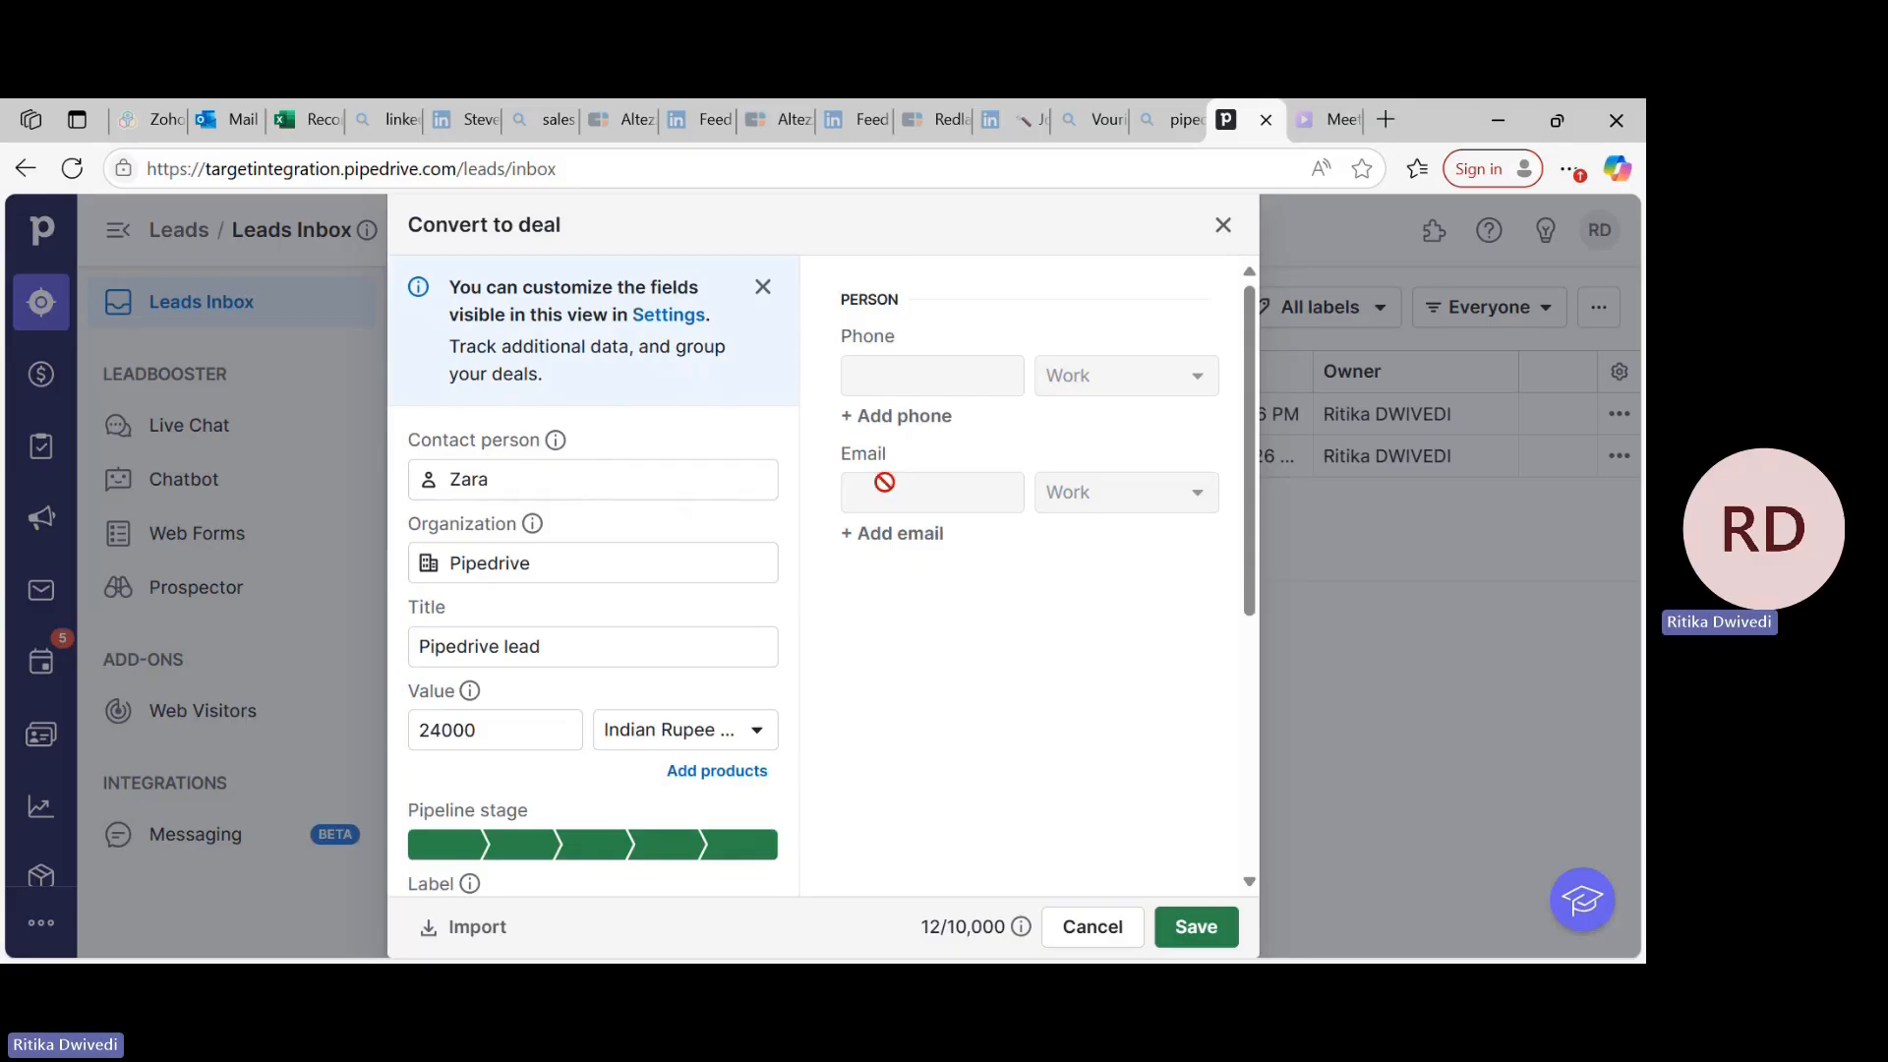
pyautogui.click(1204, 931)
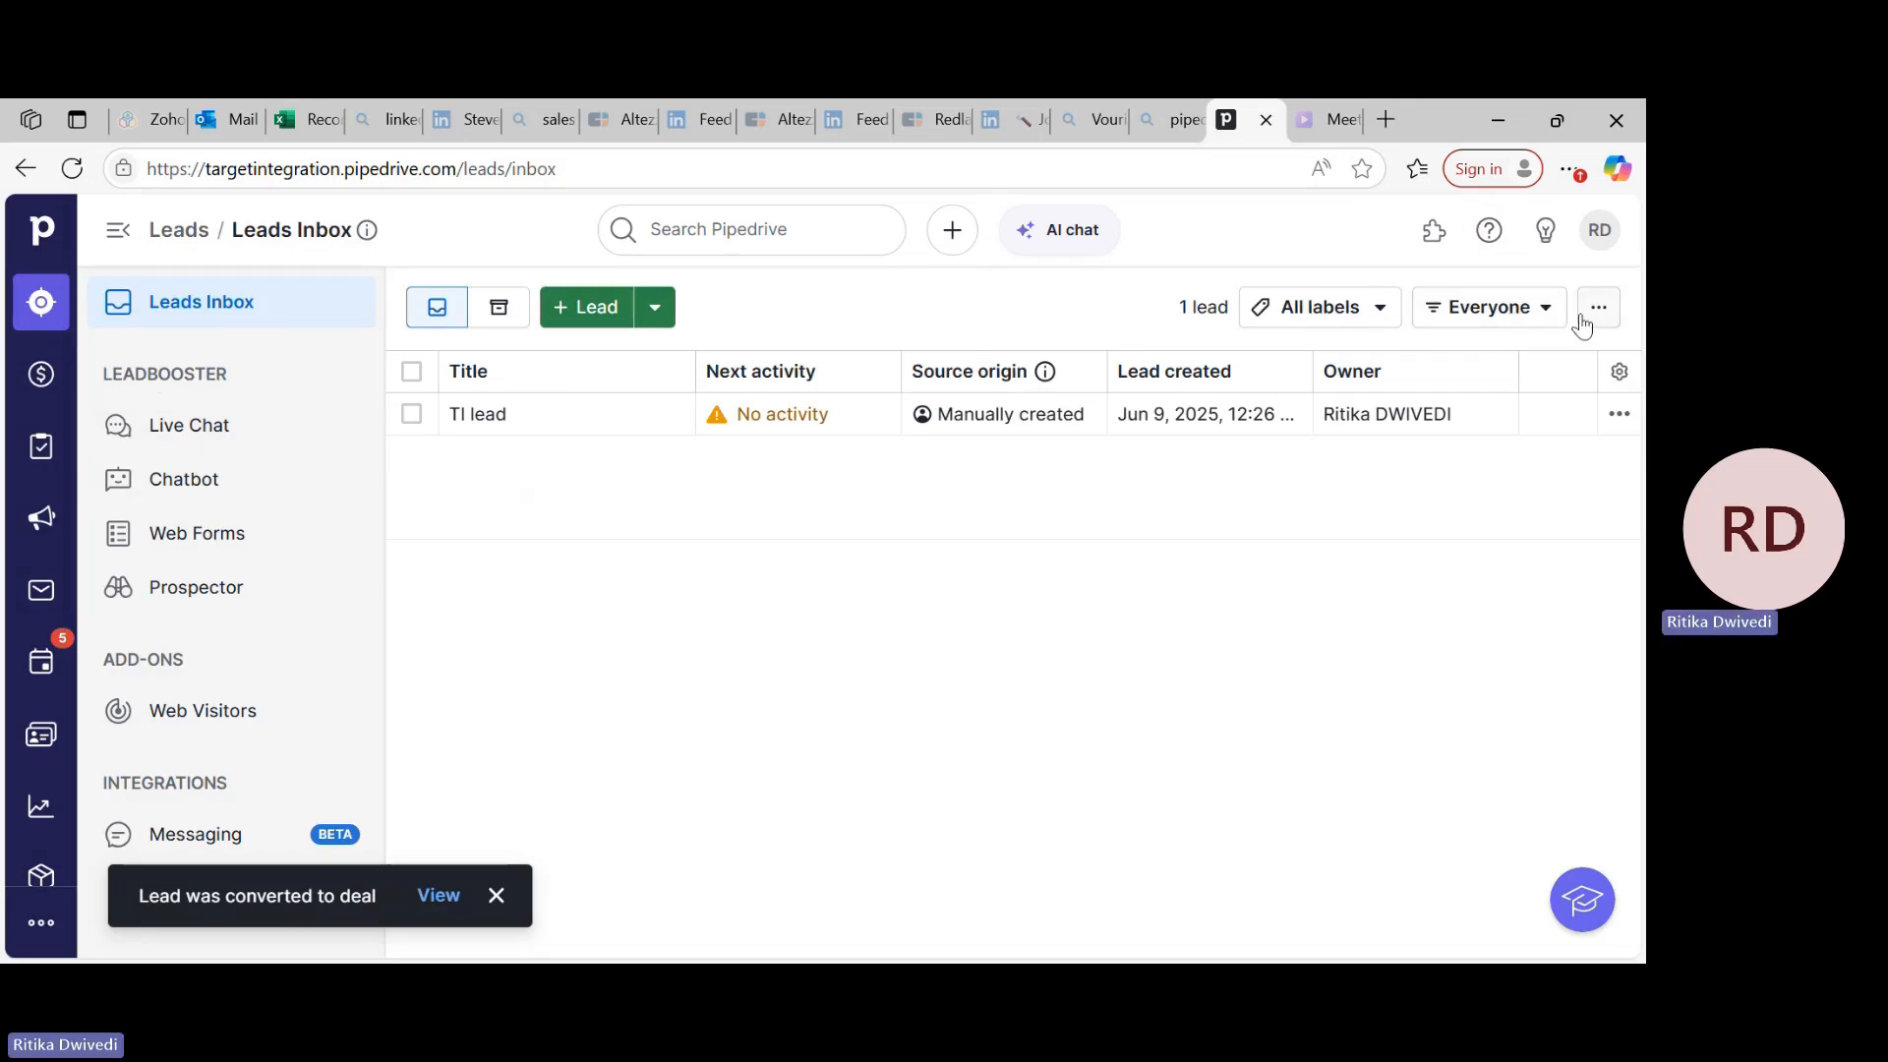
# Examine the label filter options and the columns of the remaining lead in the Leads Inbox
pyautogui.click(1315, 313)
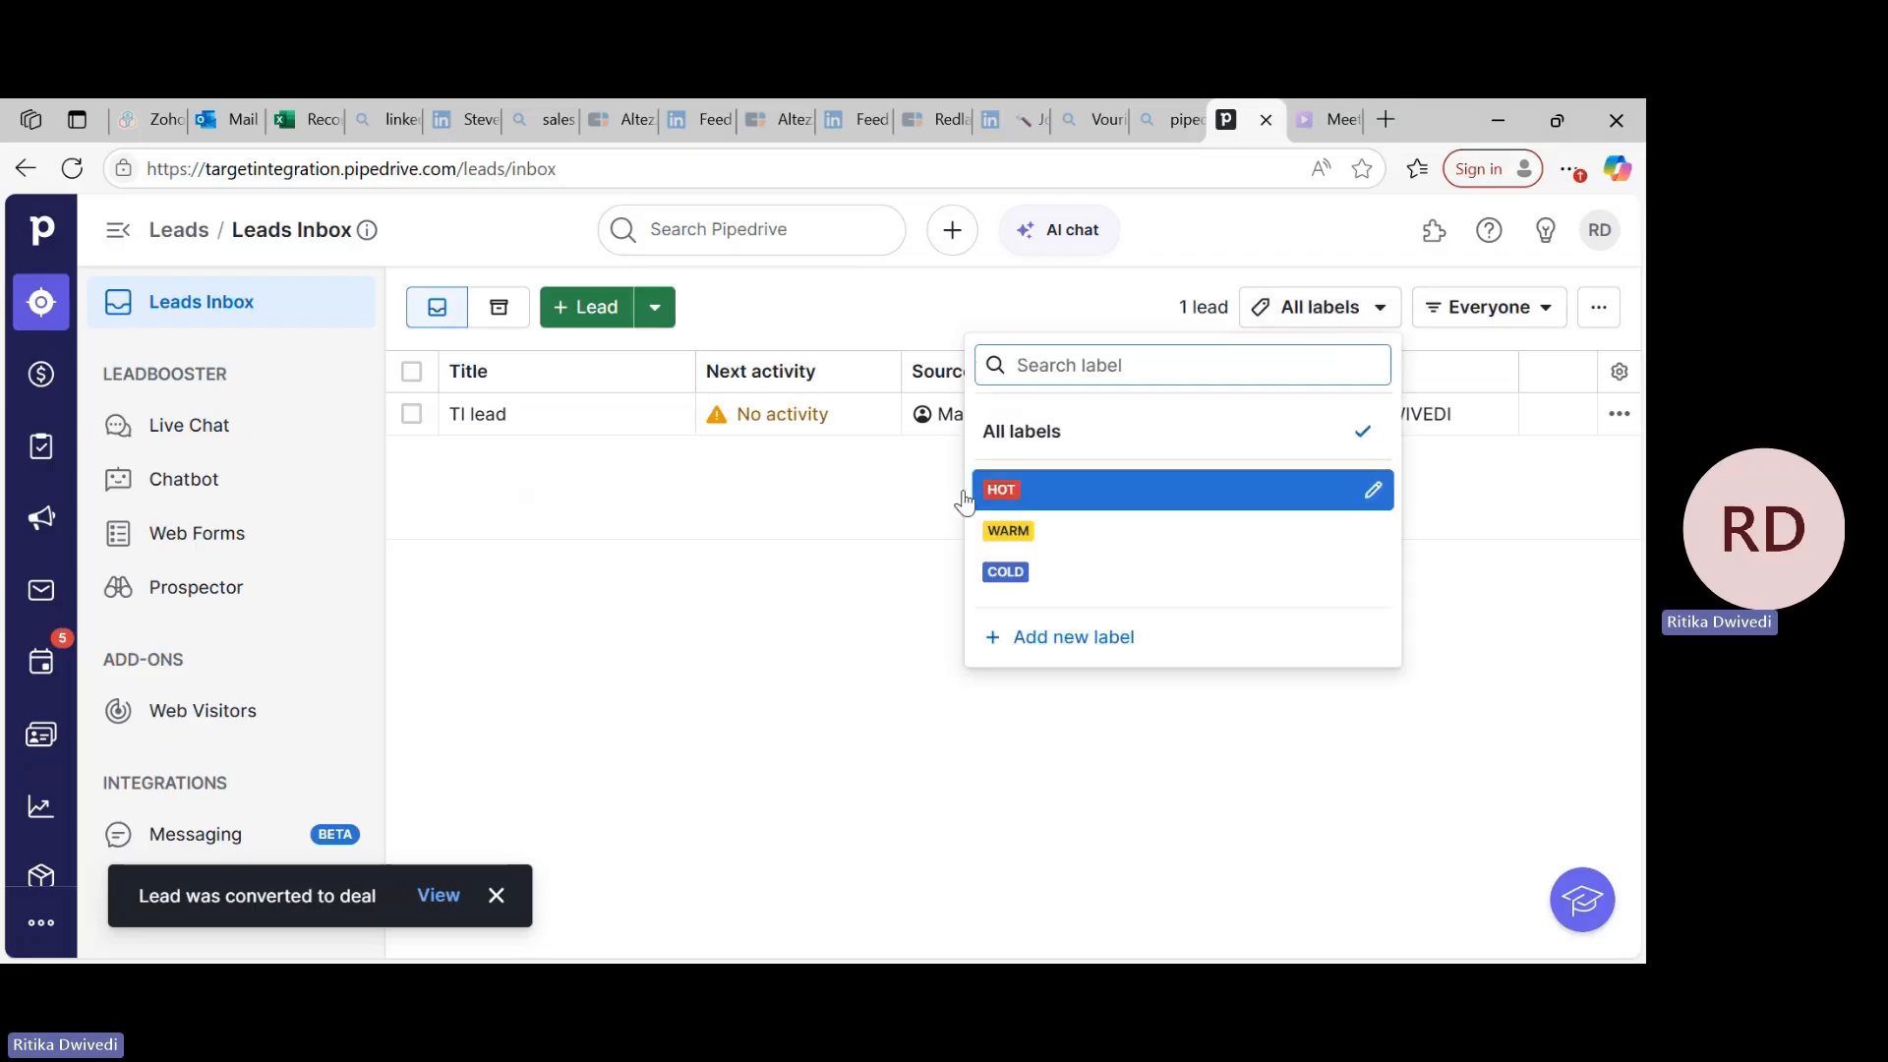
pyautogui.click(642, 513)
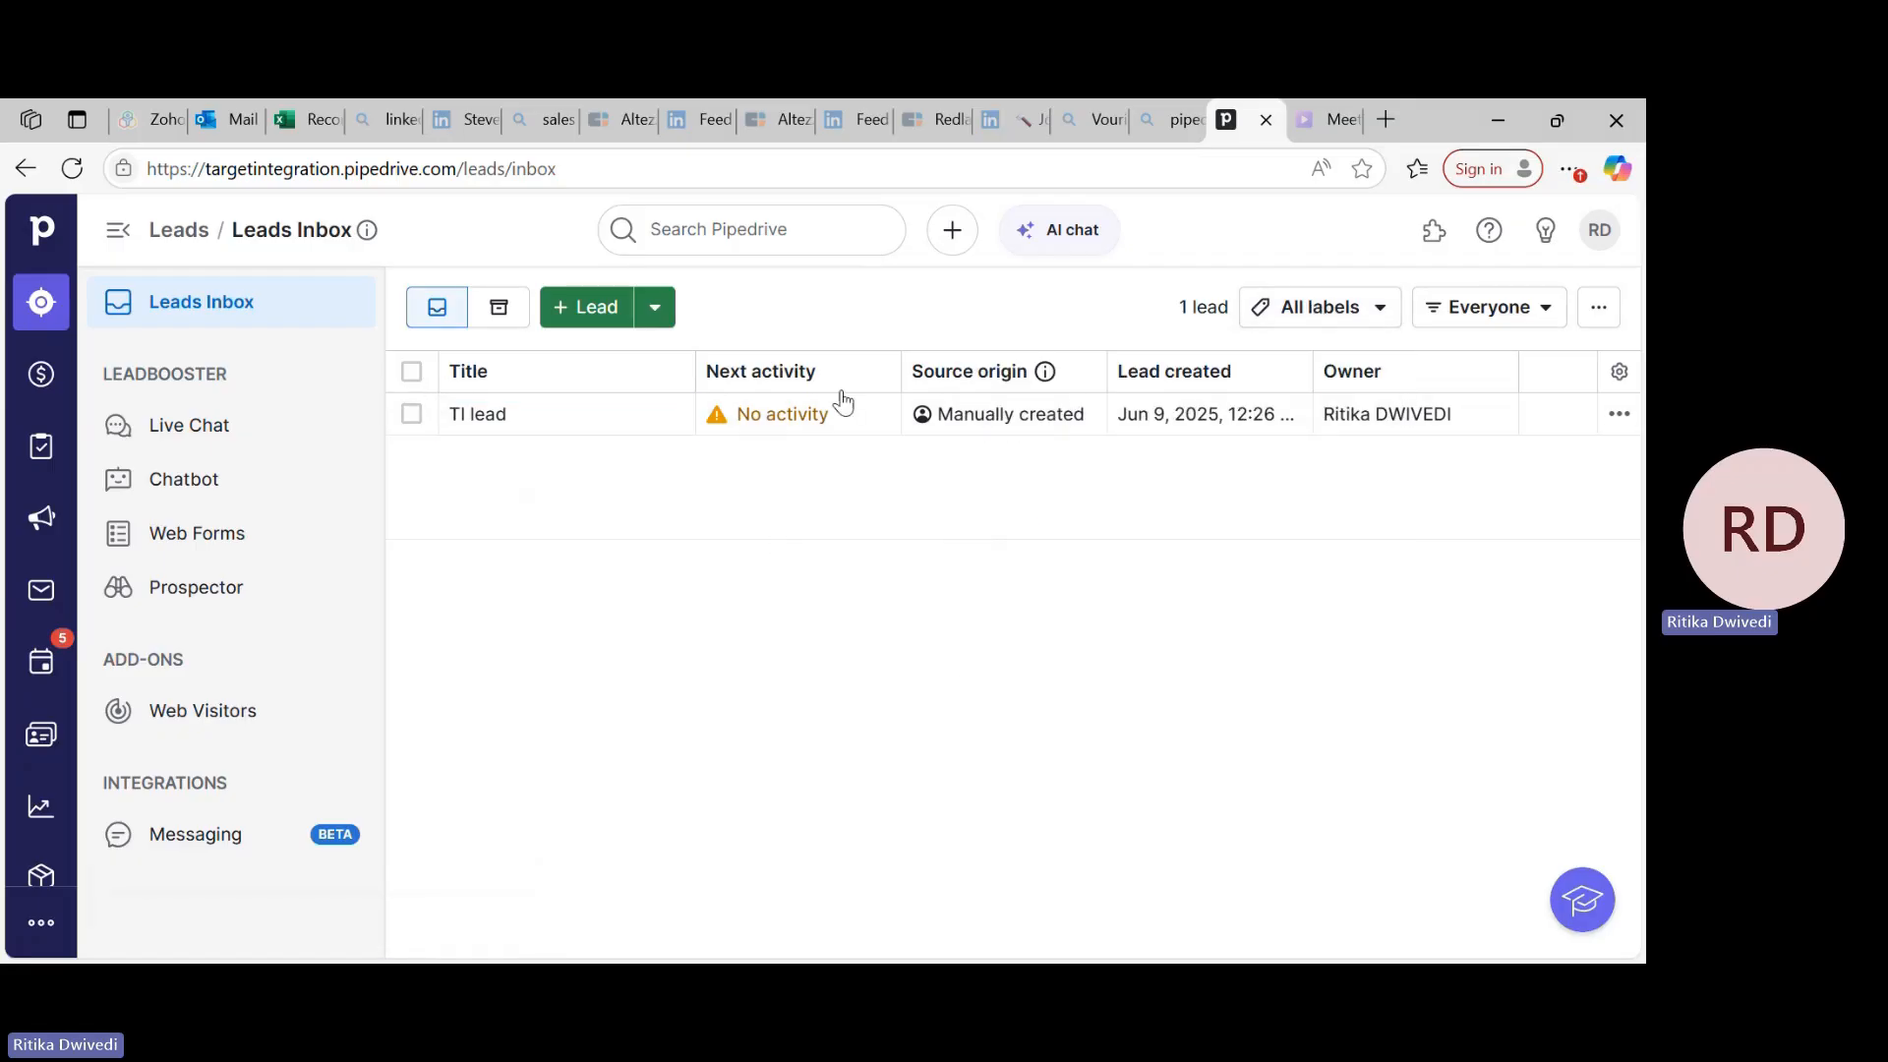
pyautogui.click(948, 409)
pyautogui.hscroll(-1, 959, 407)
pyautogui.click(1171, 433)
# Hide the lead's Owner column in the Leads Inbox list and save the column settings
pyautogui.click(1621, 373)
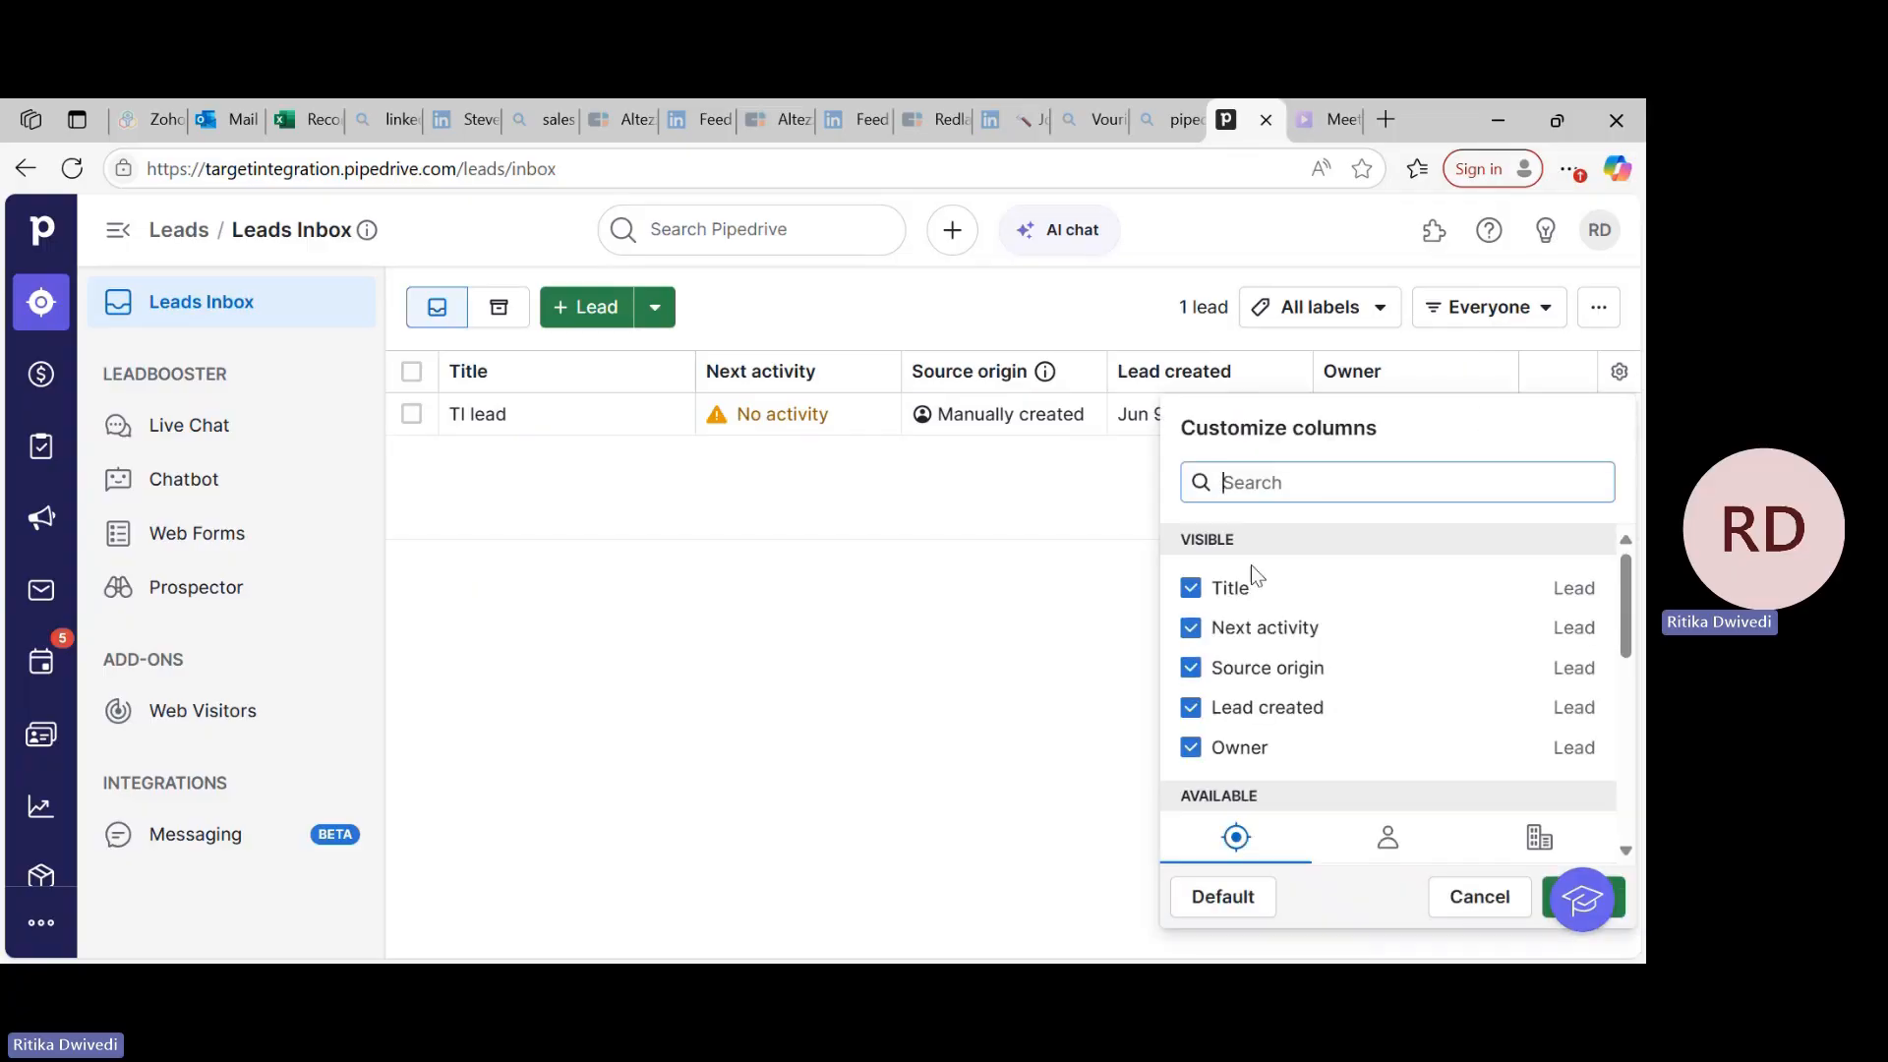
pyautogui.scroll(-1, 1235, 664)
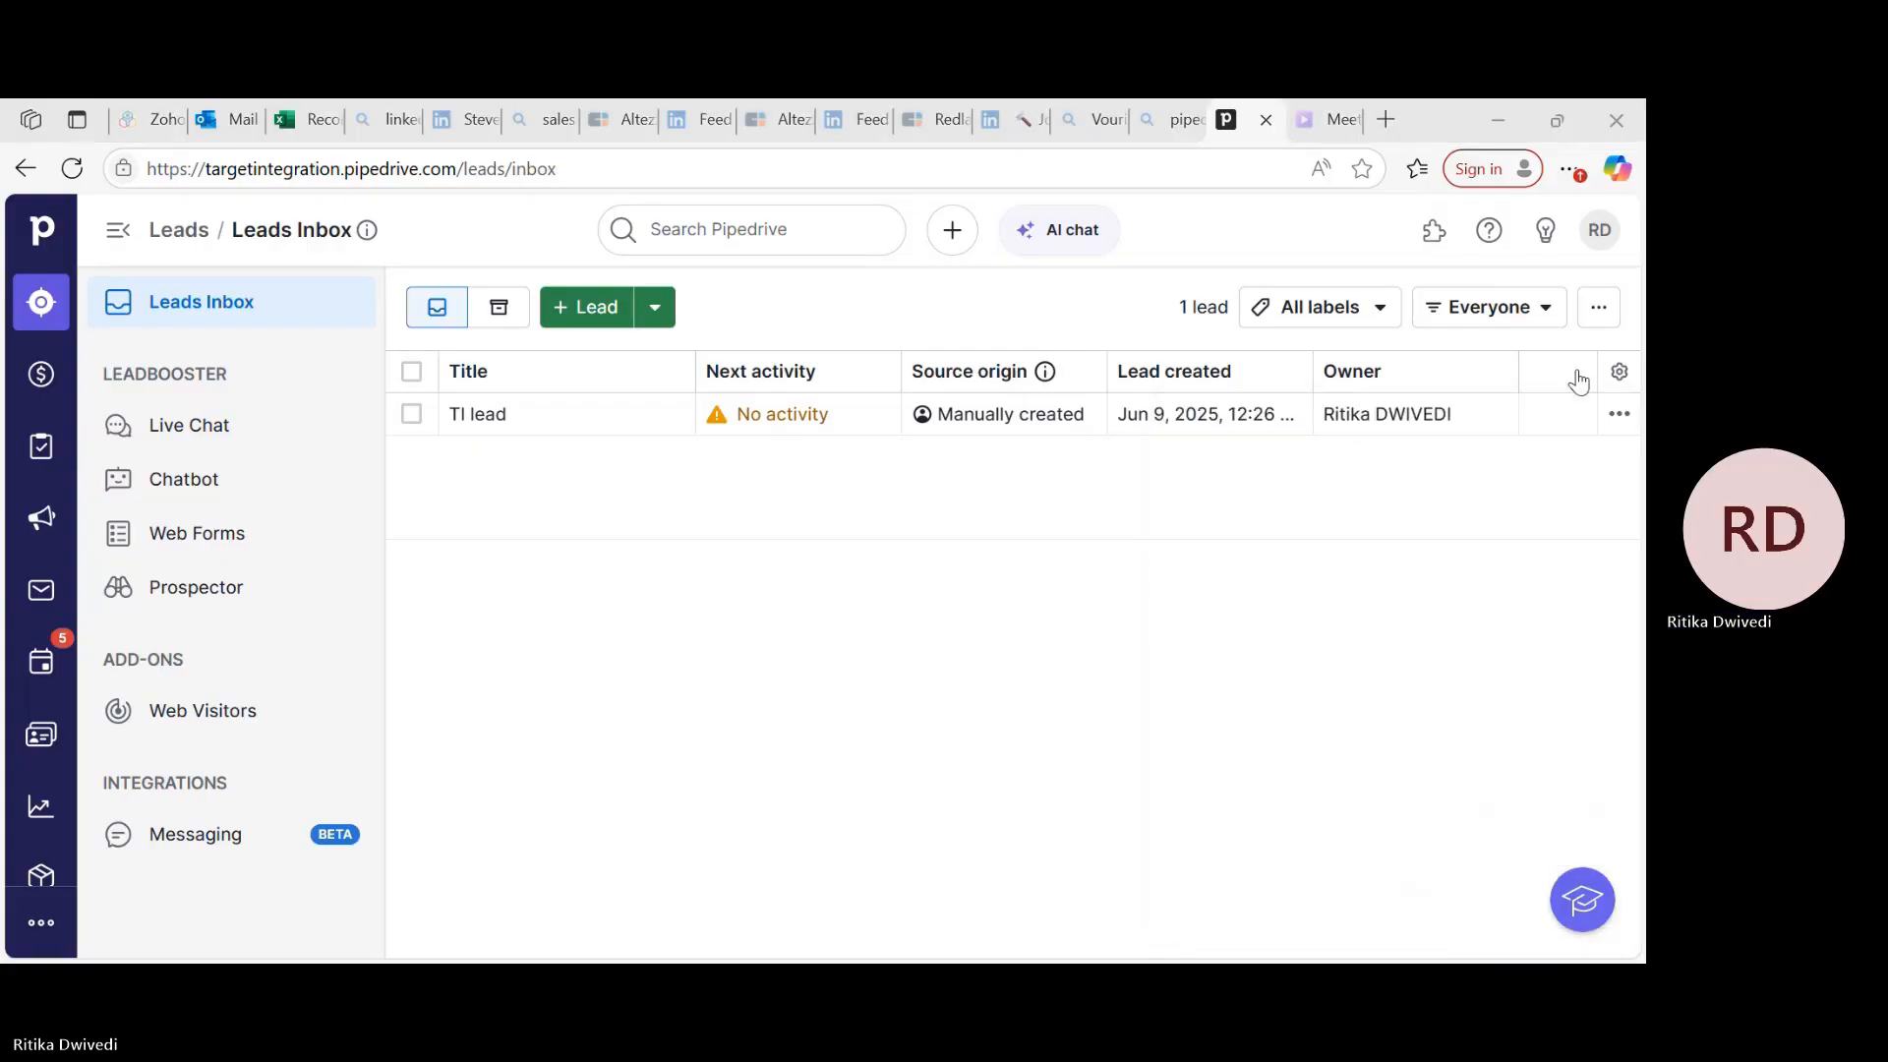
pyautogui.click(1632, 372)
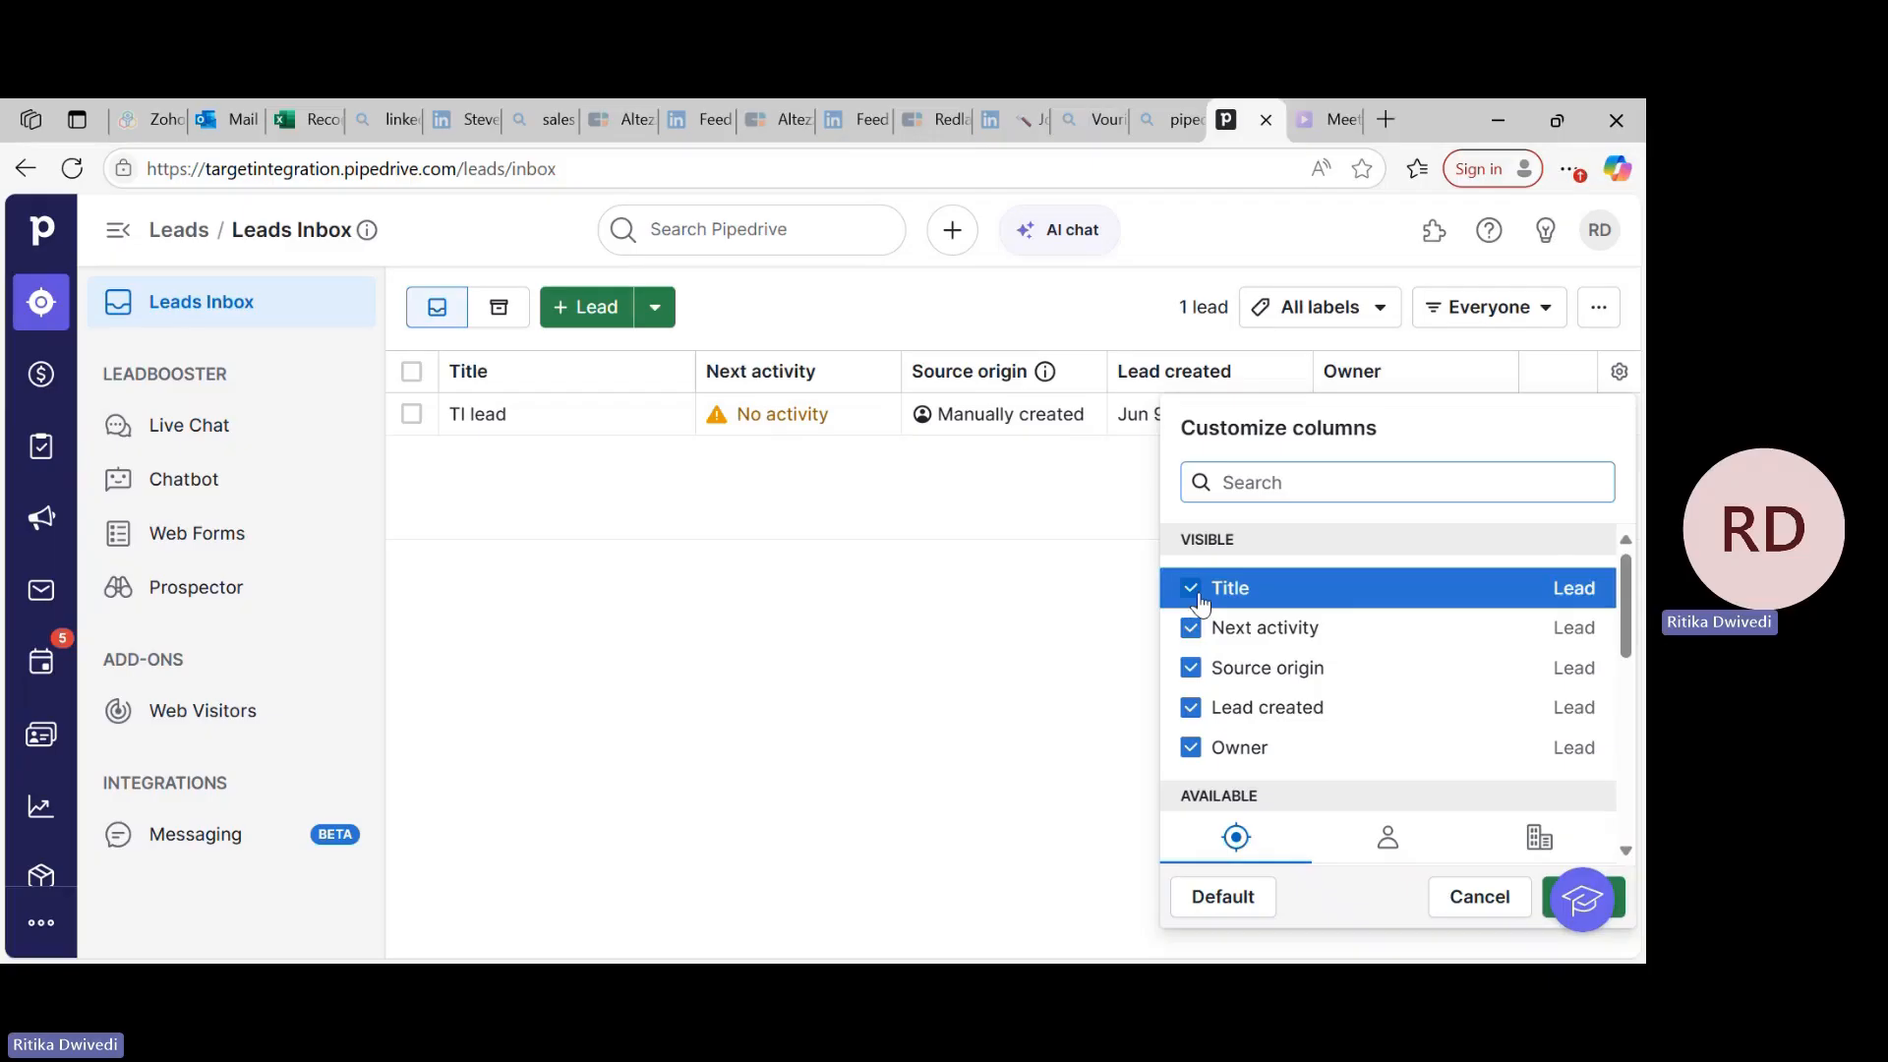
pyautogui.scroll(-1, 1190, 659)
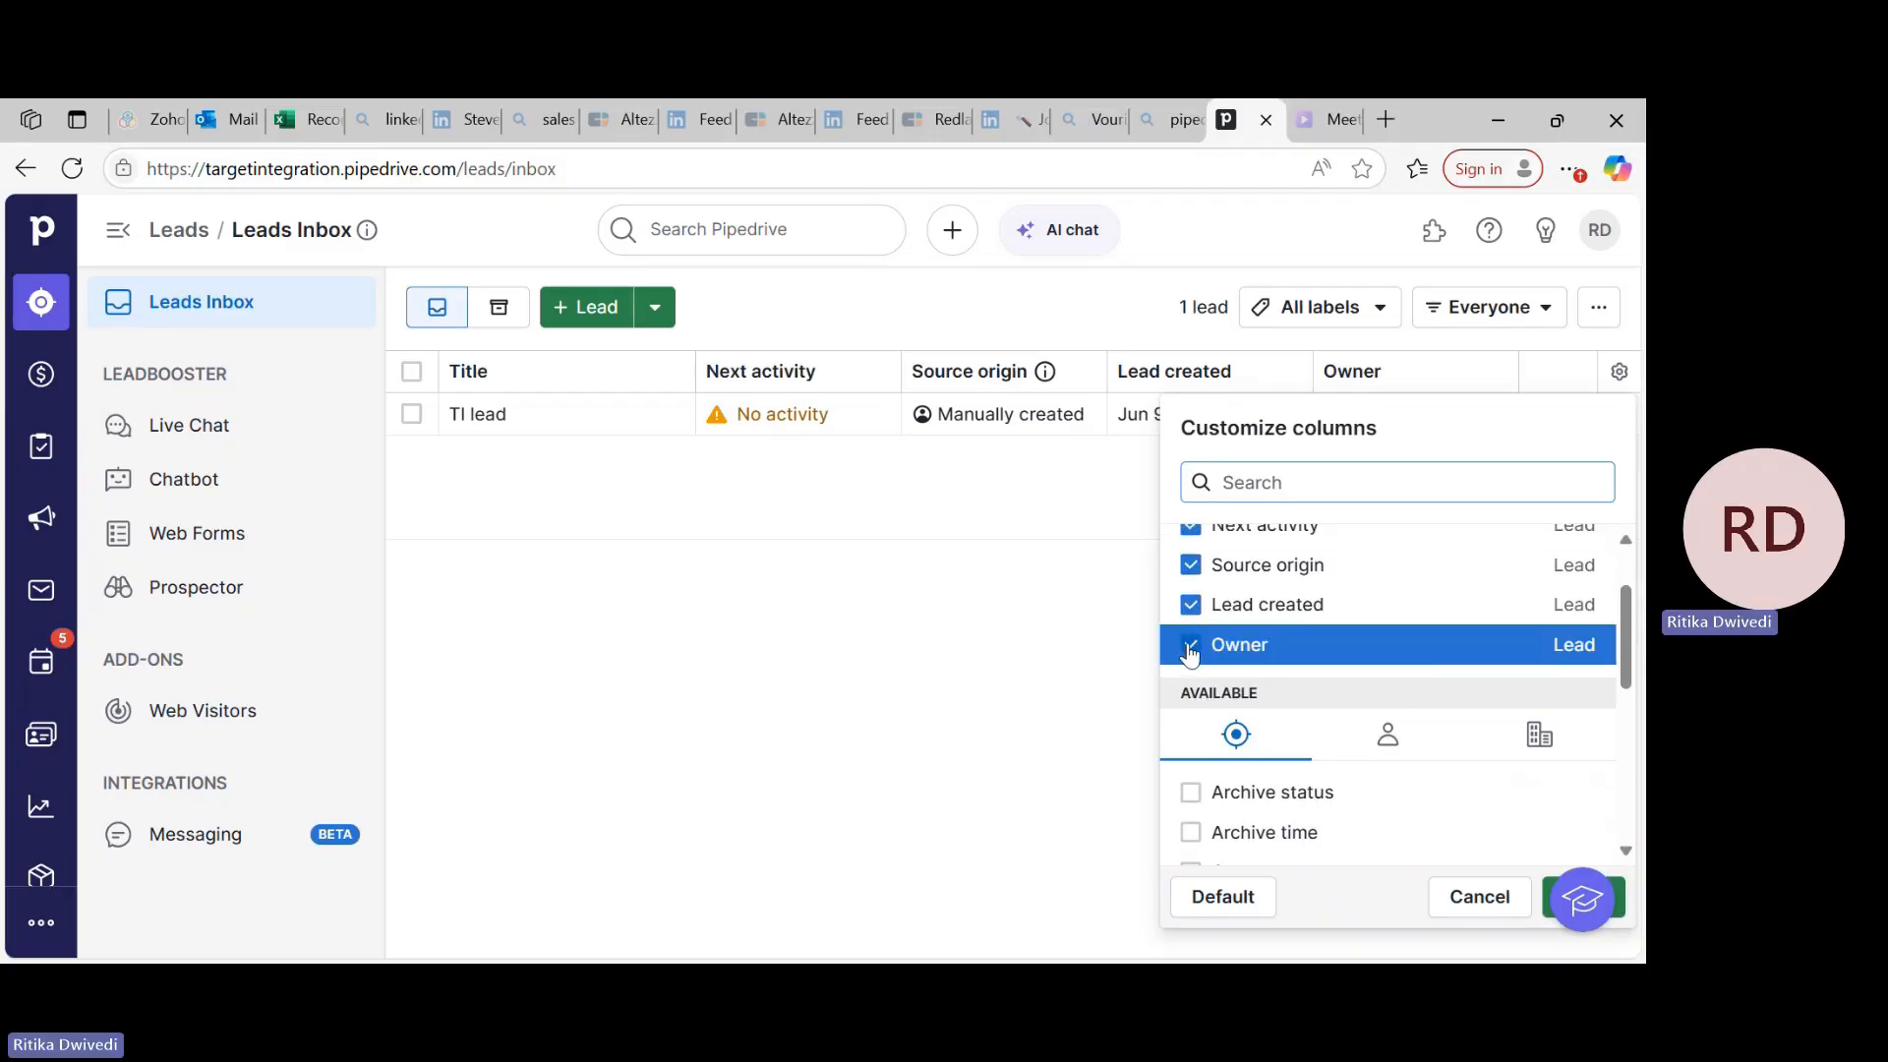
pyautogui.click(1191, 646)
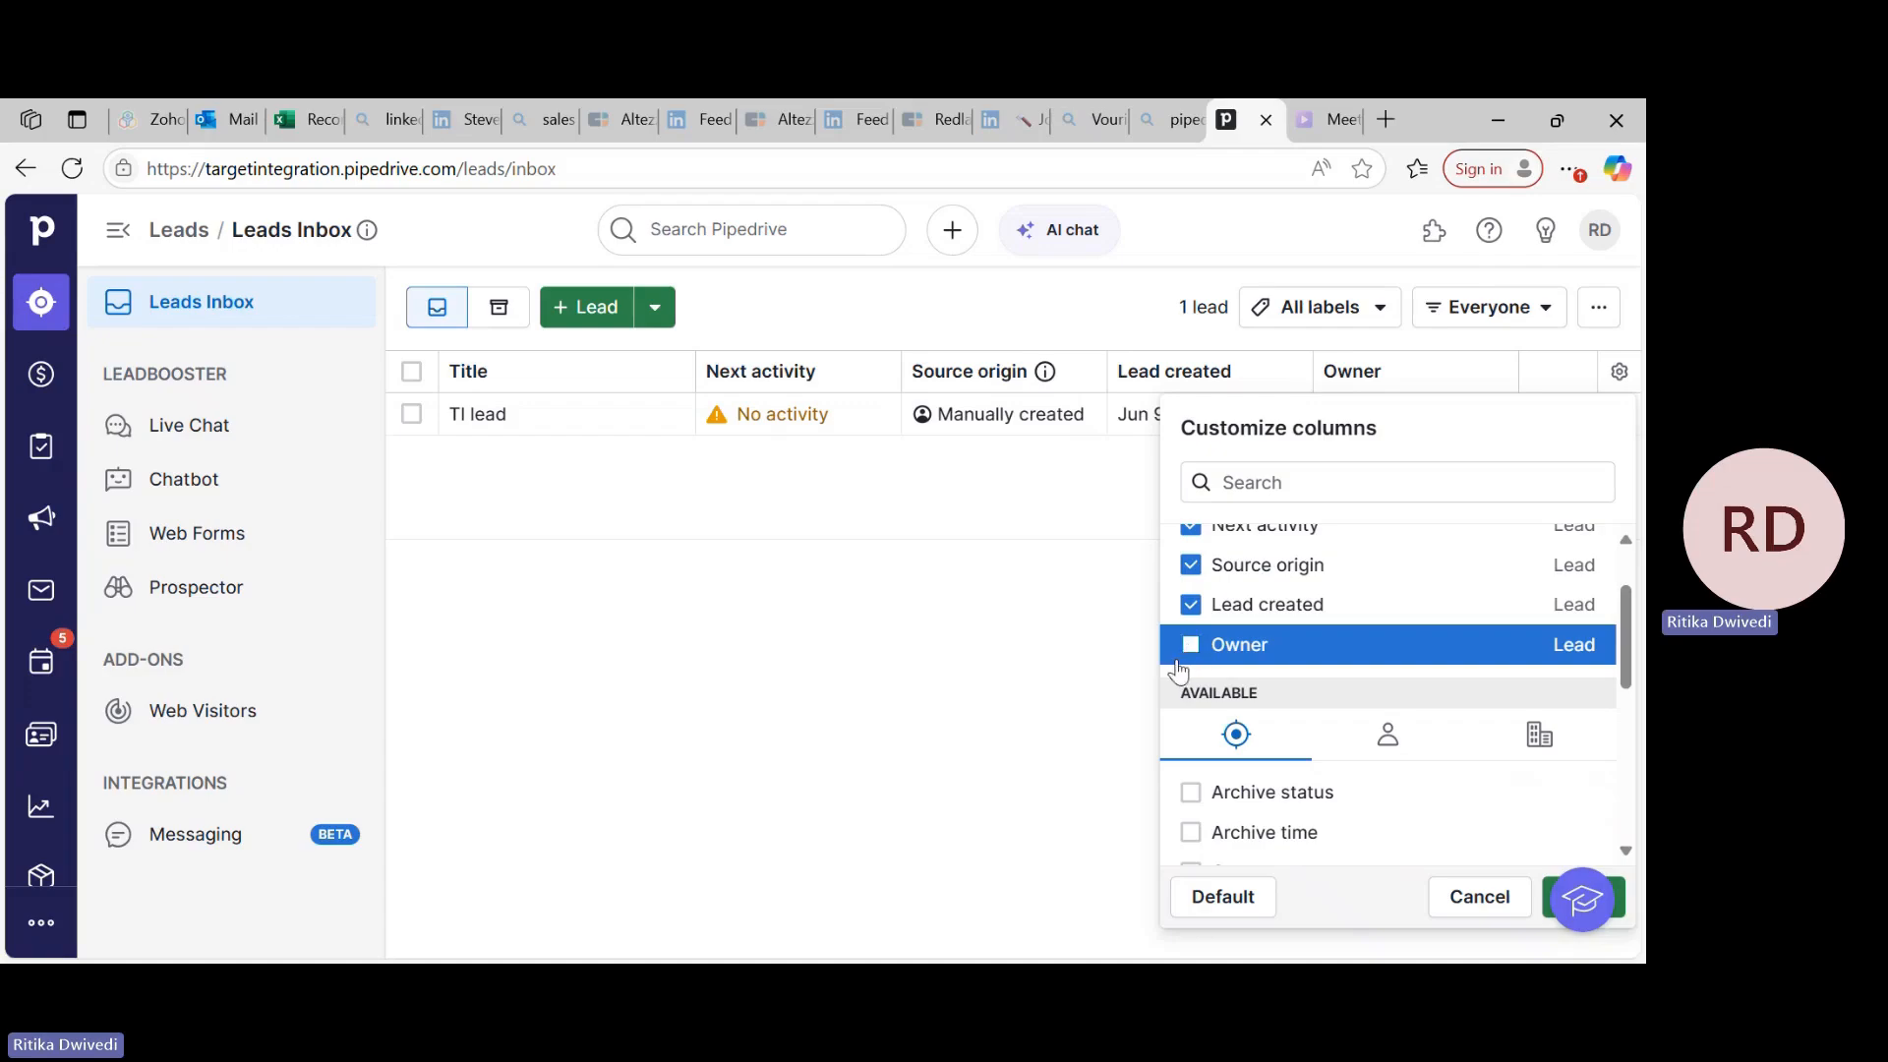
pyautogui.click(1542, 901)
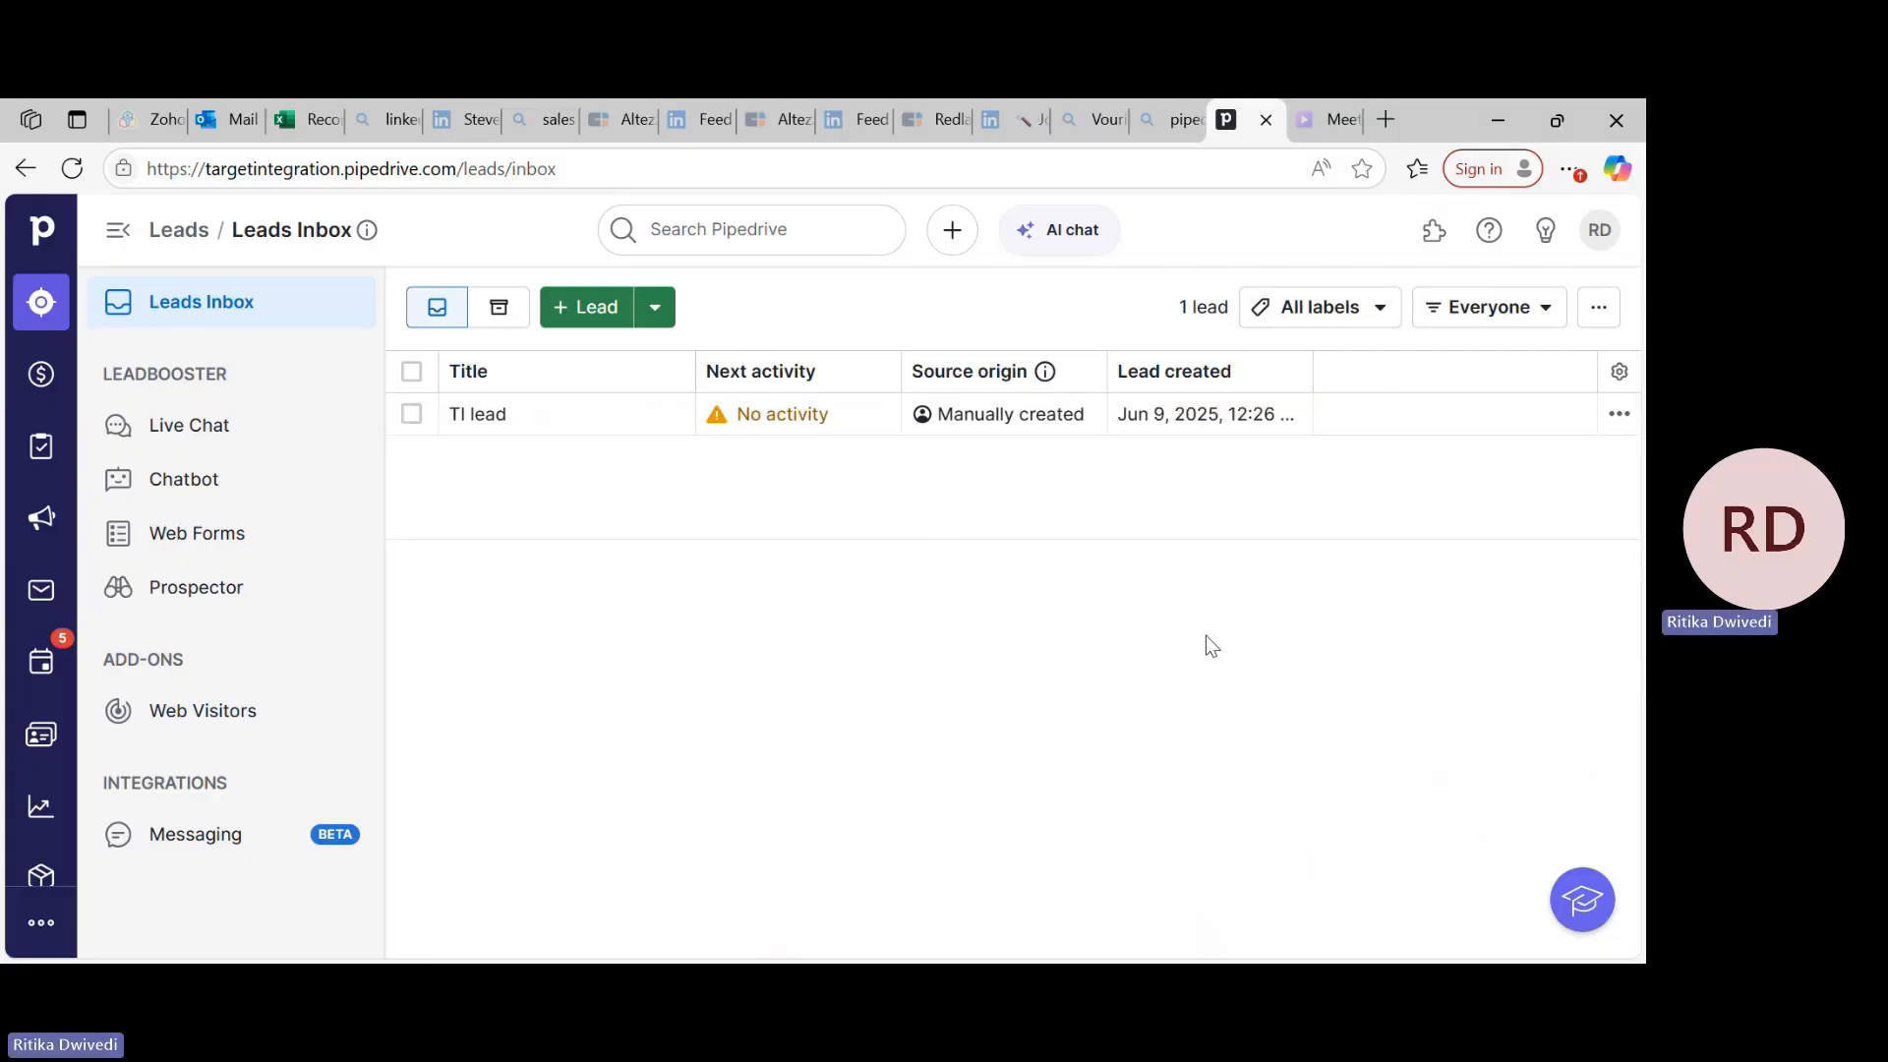
# Find the Owner field by searching for "owner", show the Lead one as a column again, and save the column settings
pyautogui.click(1621, 372)
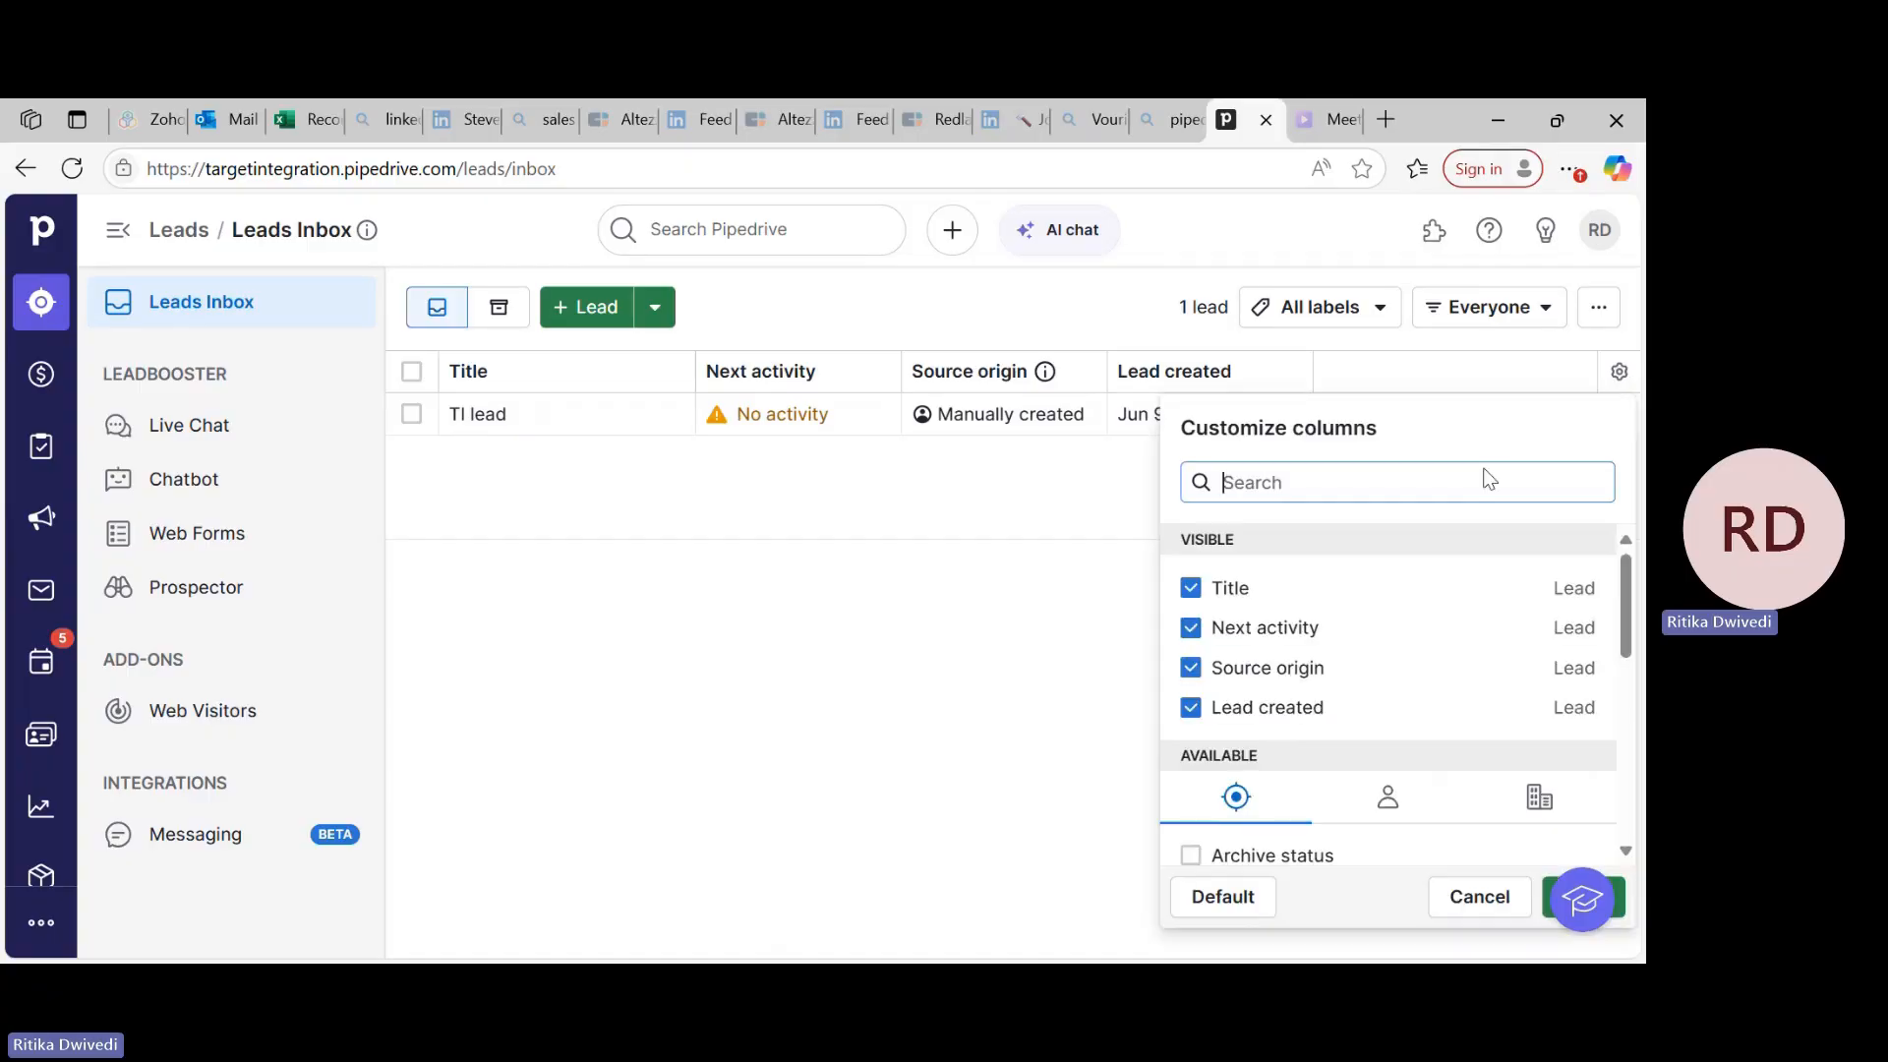
pyautogui.scroll(-1, 1193, 635)
pyautogui.scroll(-2, 1233, 627)
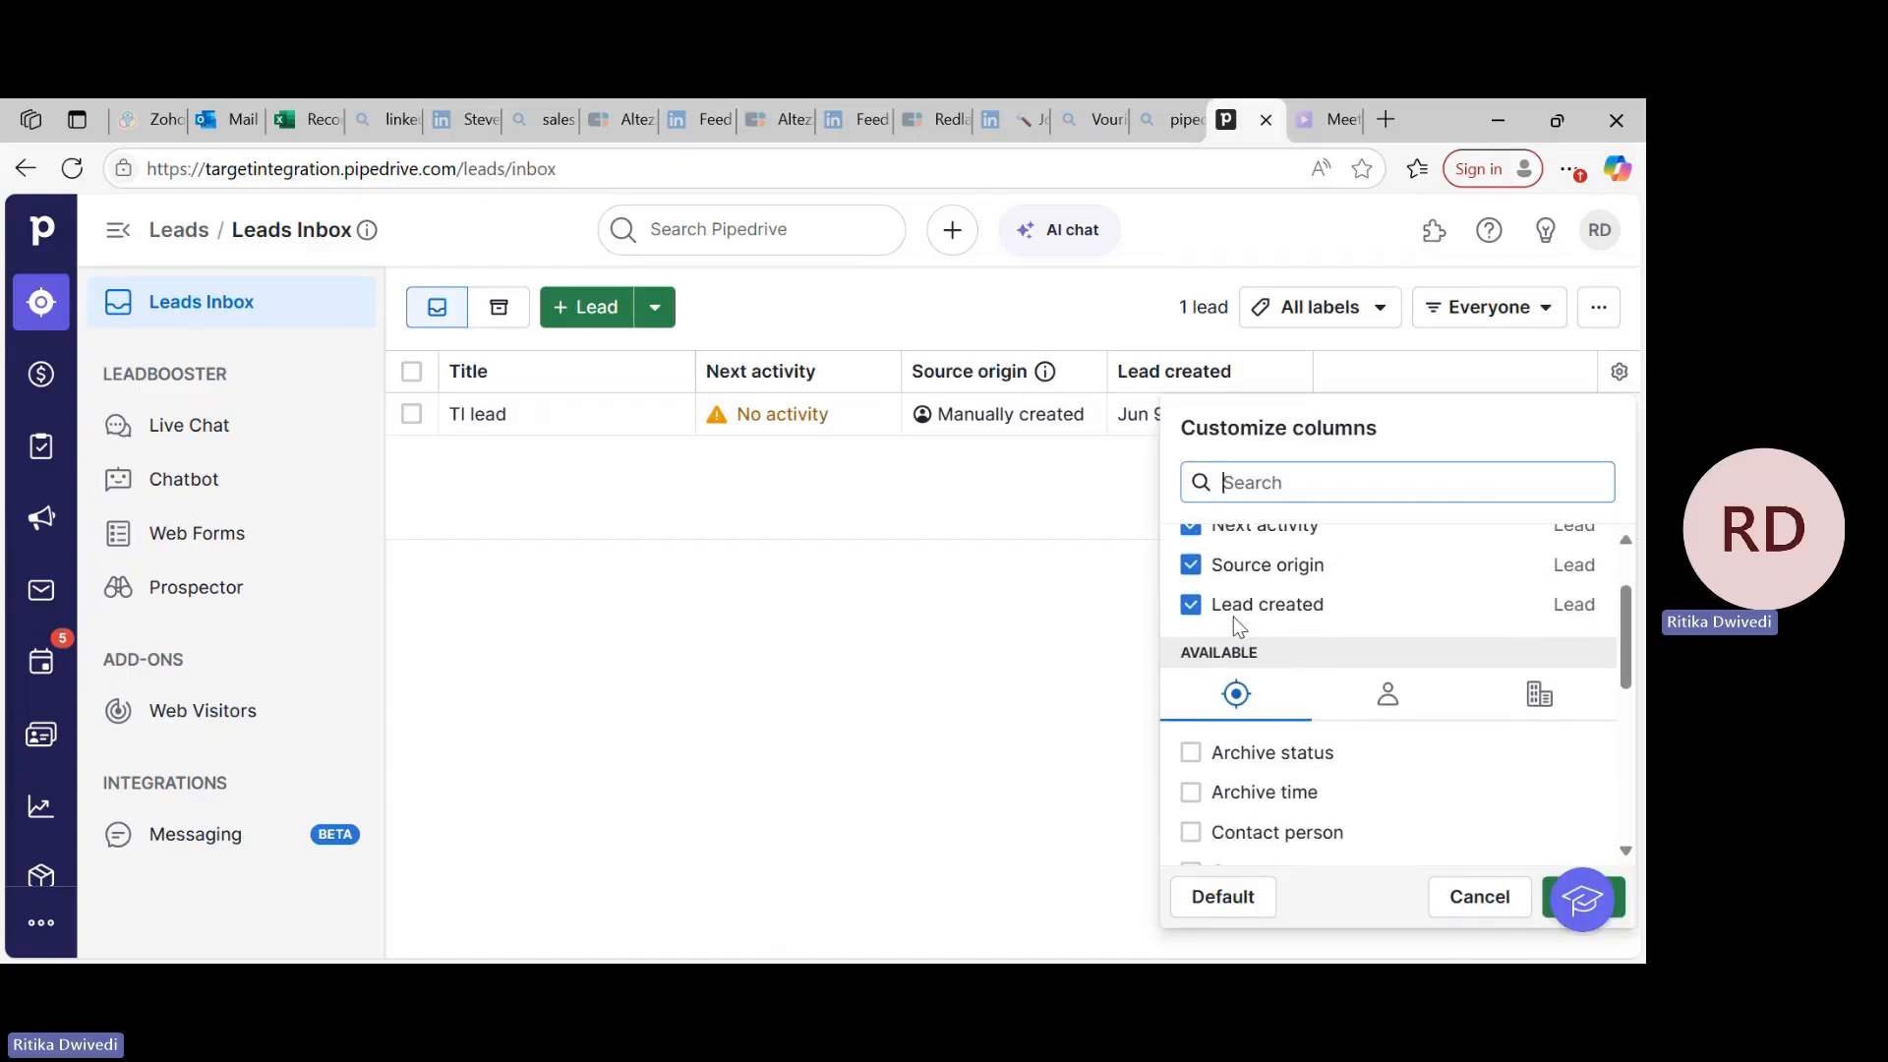
pyautogui.click(1273, 487)
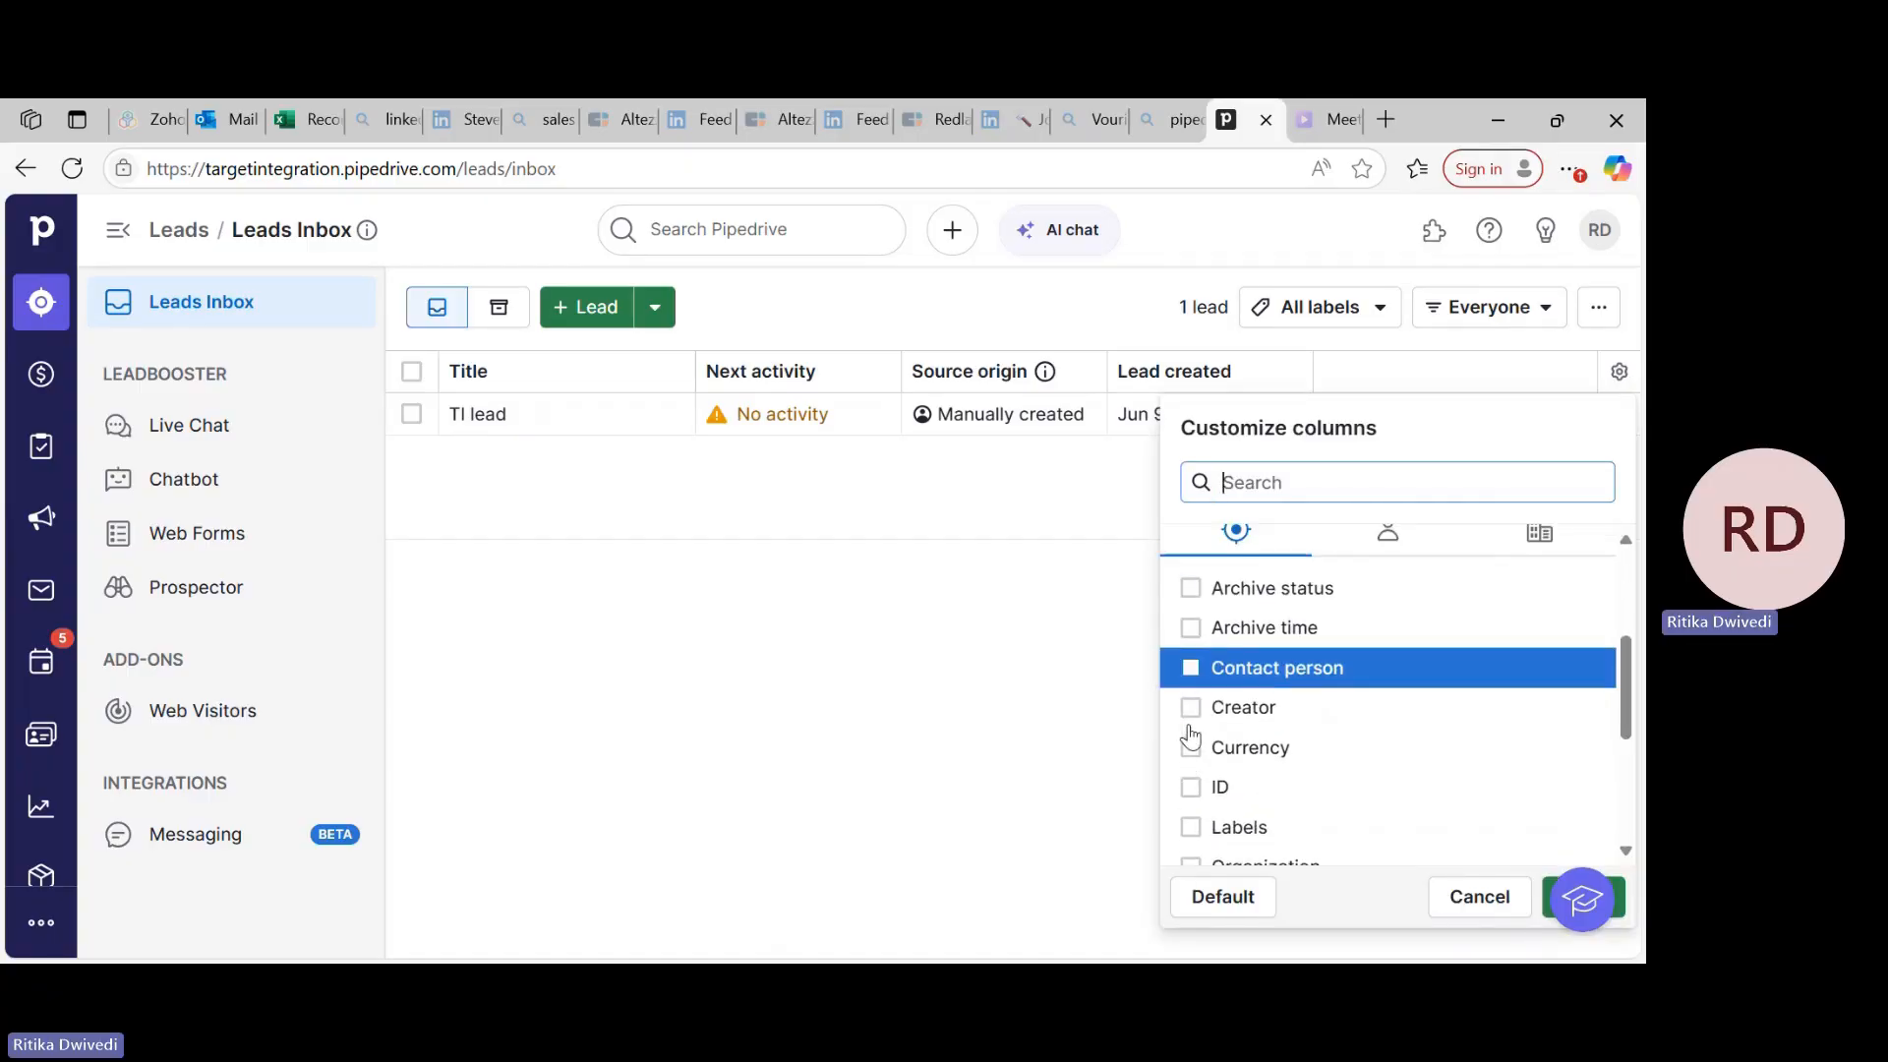
pyautogui.write('owne')
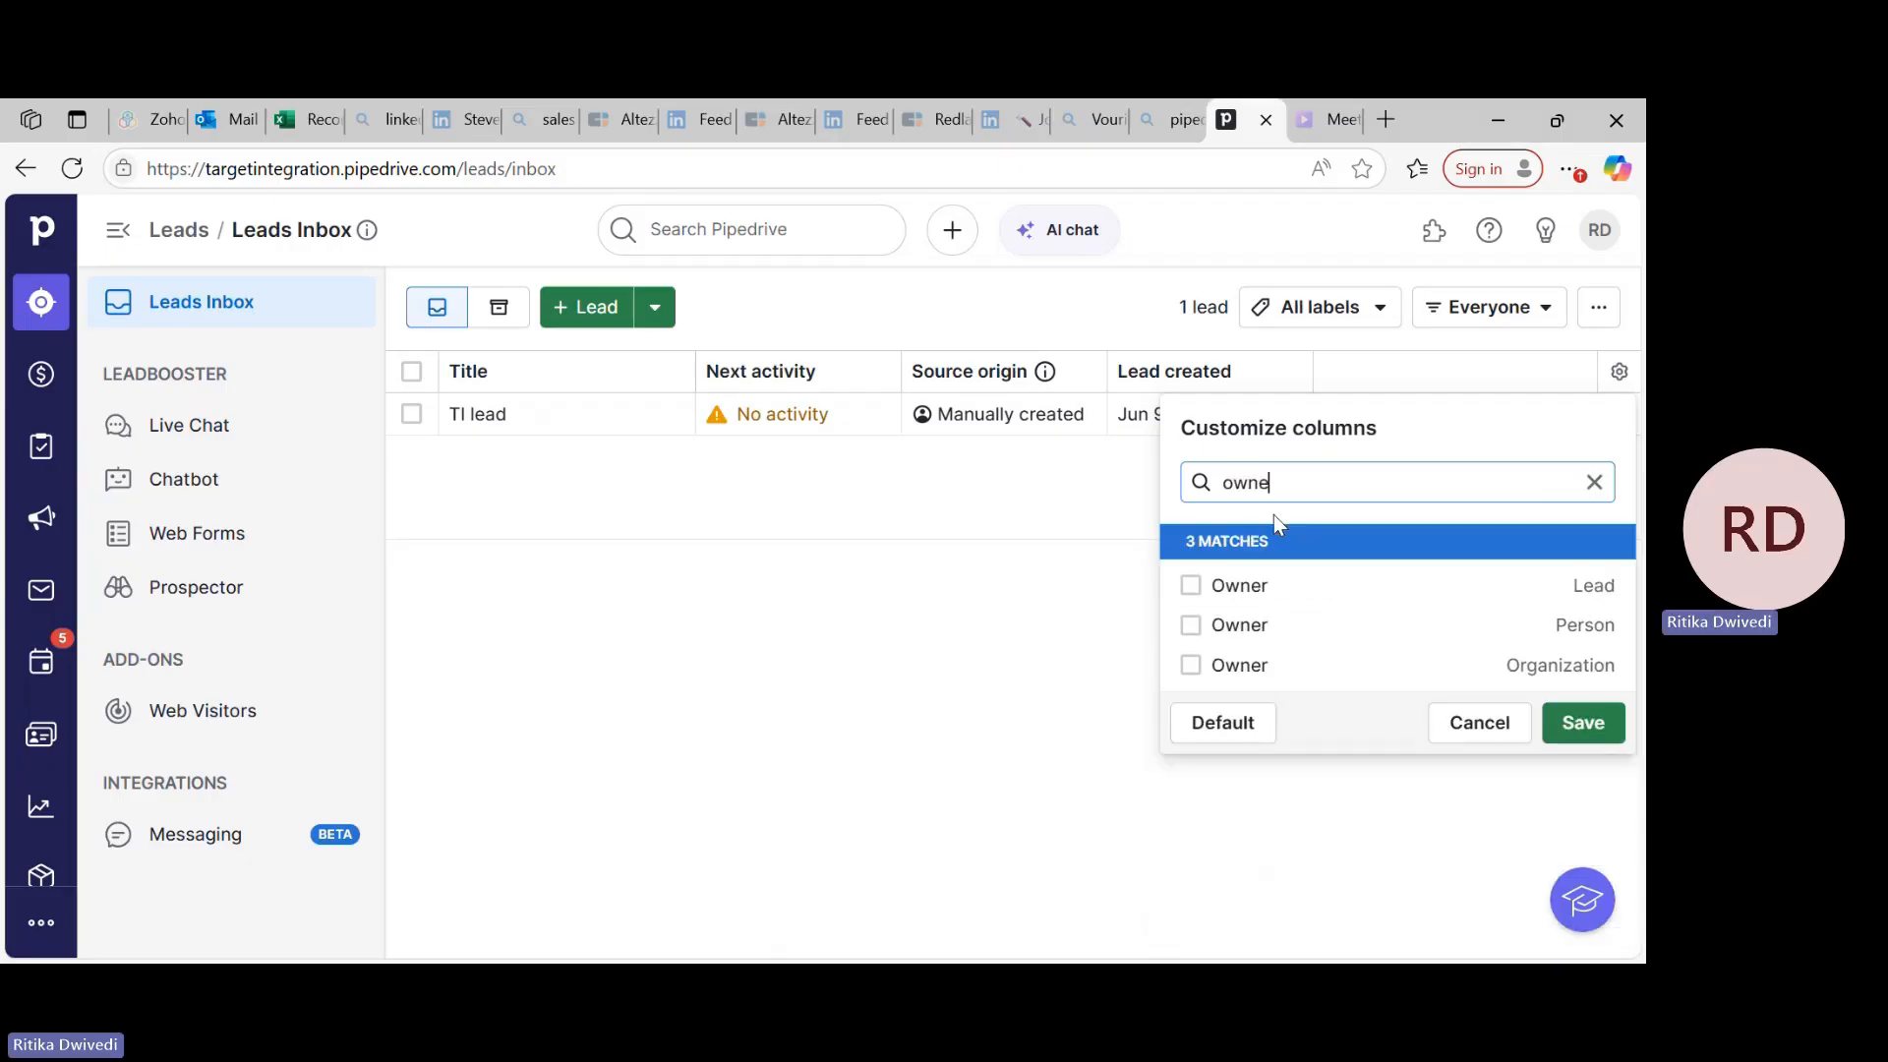
pyautogui.write('r')
pyautogui.click(1210, 585)
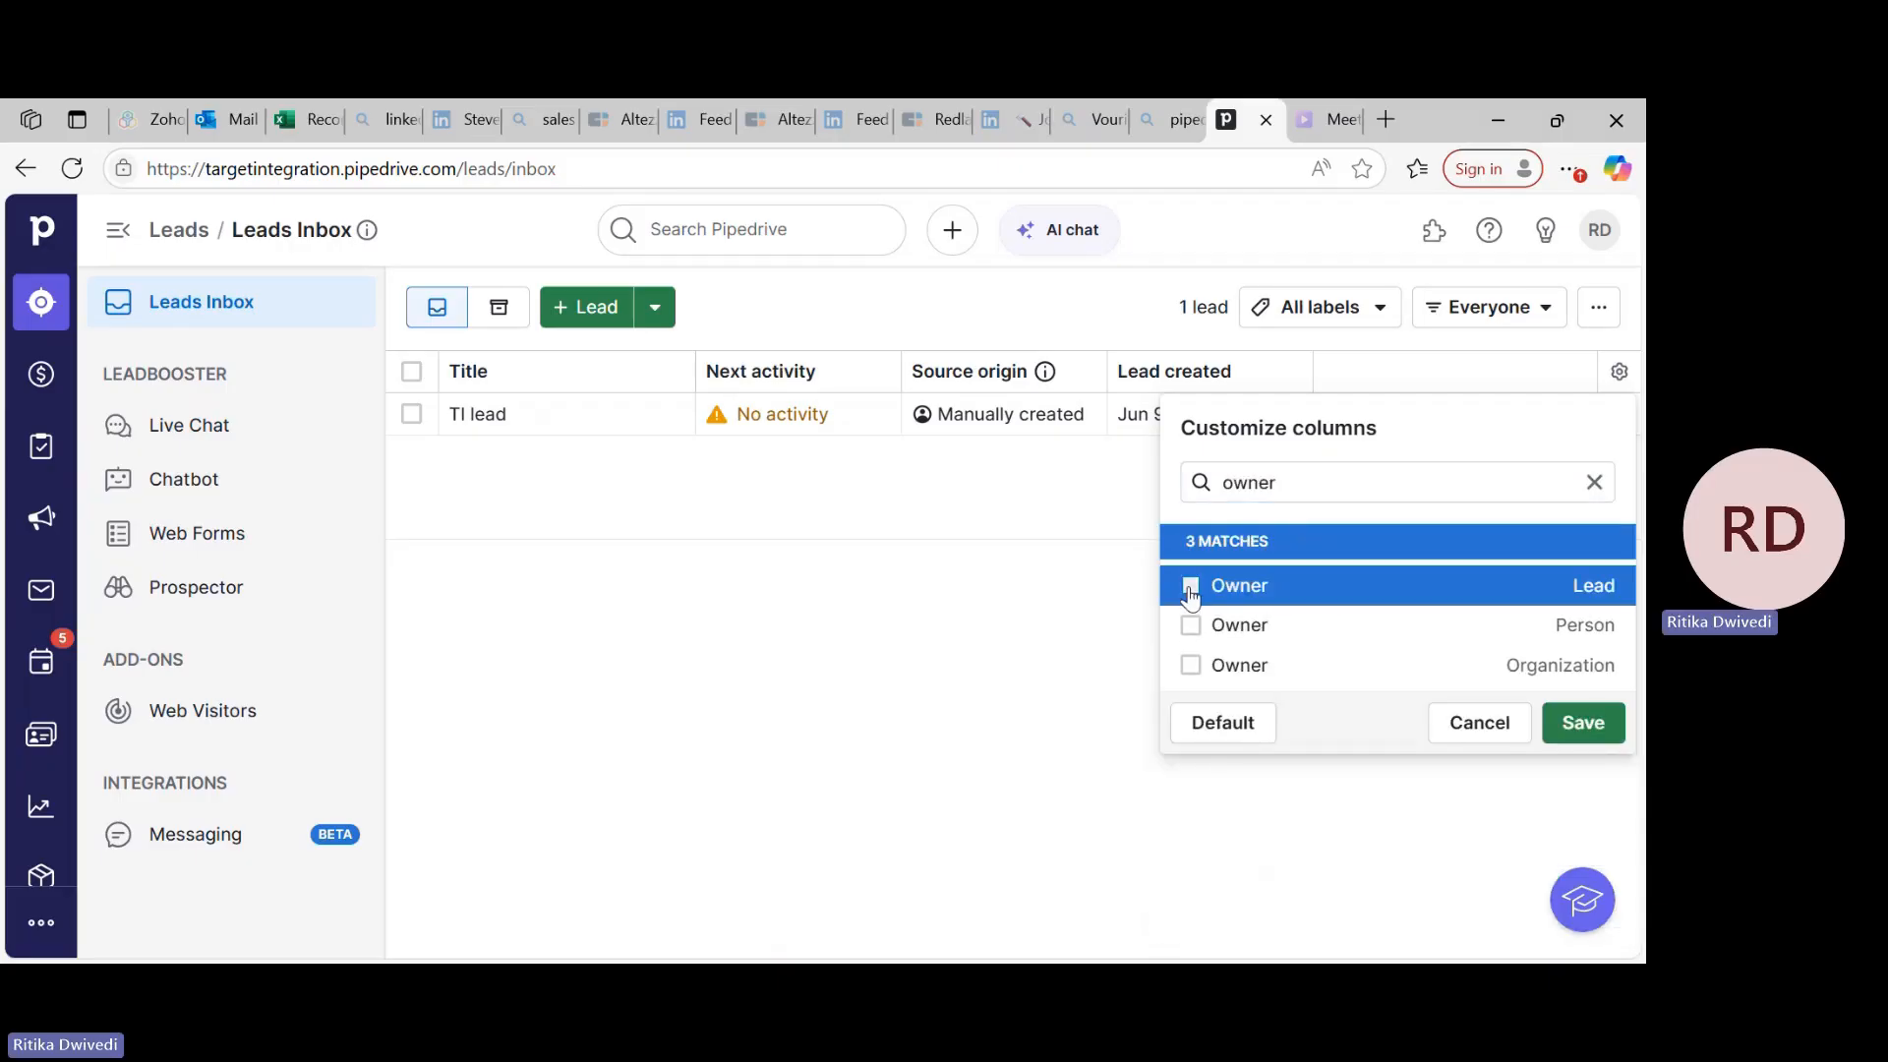
pyautogui.click(1583, 723)
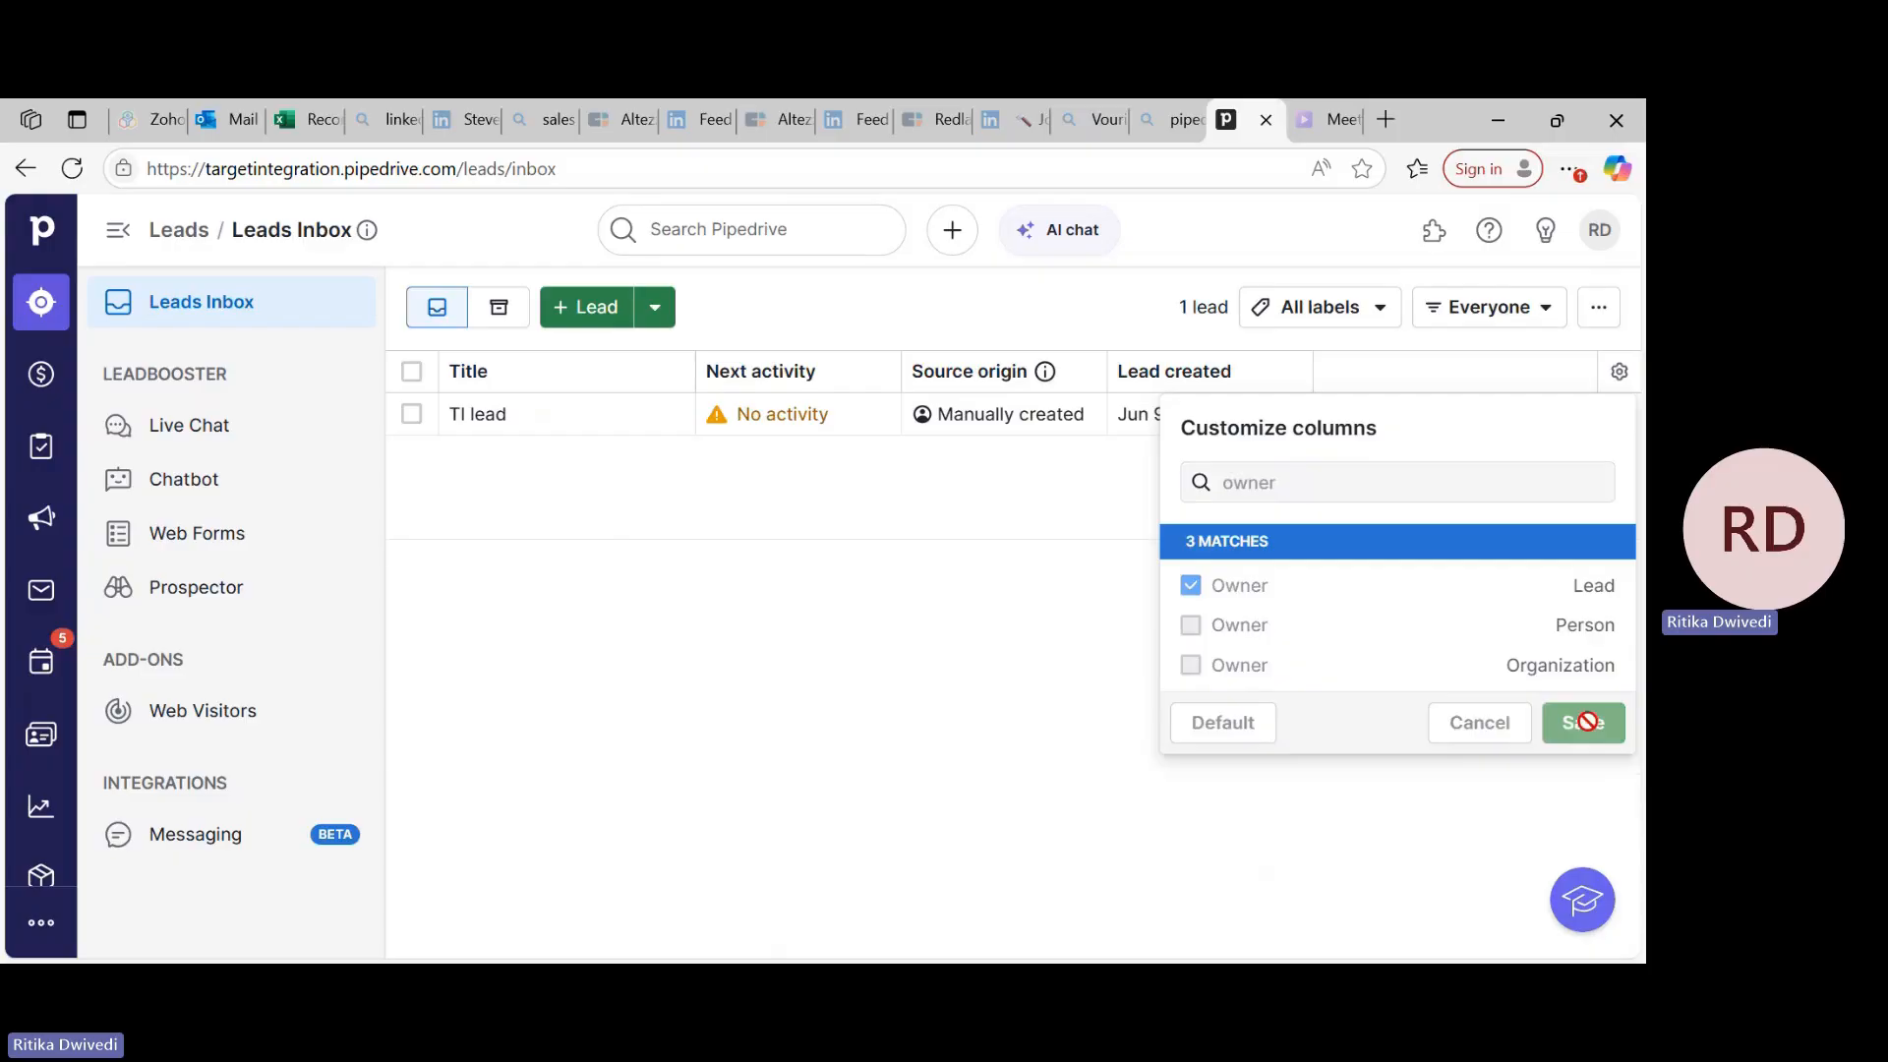